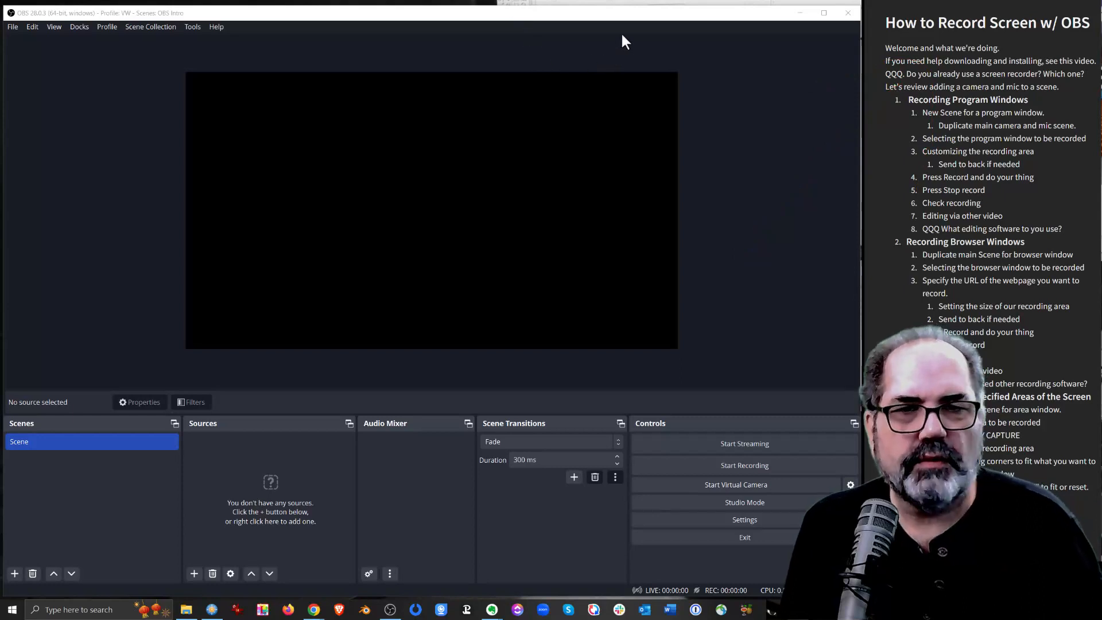
Rename the existing scene as "Main w Cam & Mic"
left_click(631, 12)
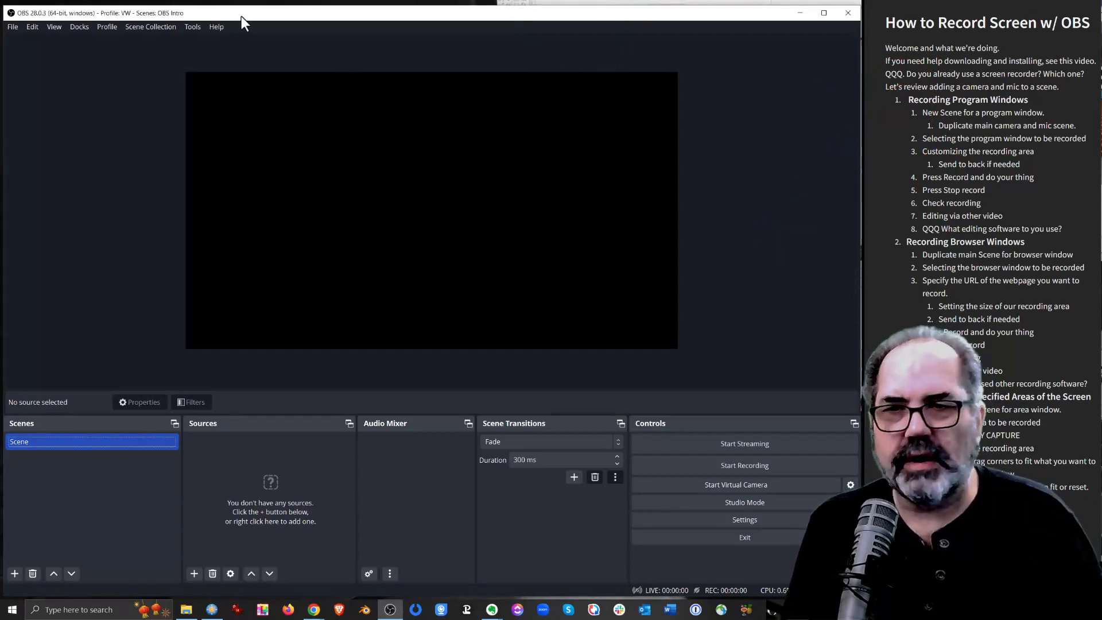
right_click(22, 441)
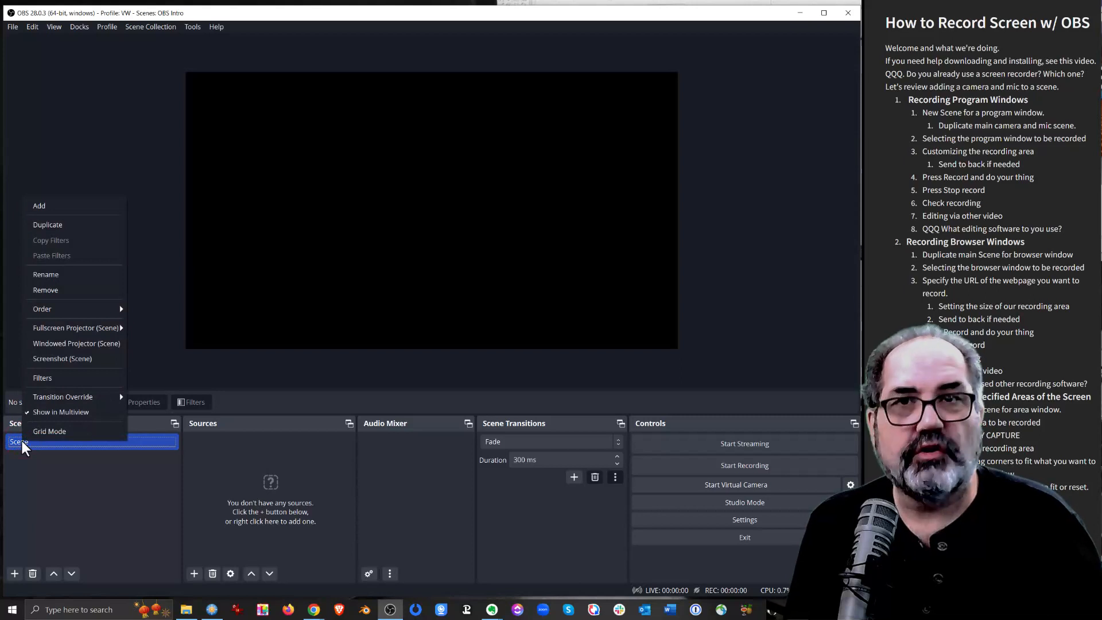
left_click(54, 271)
type("Main")
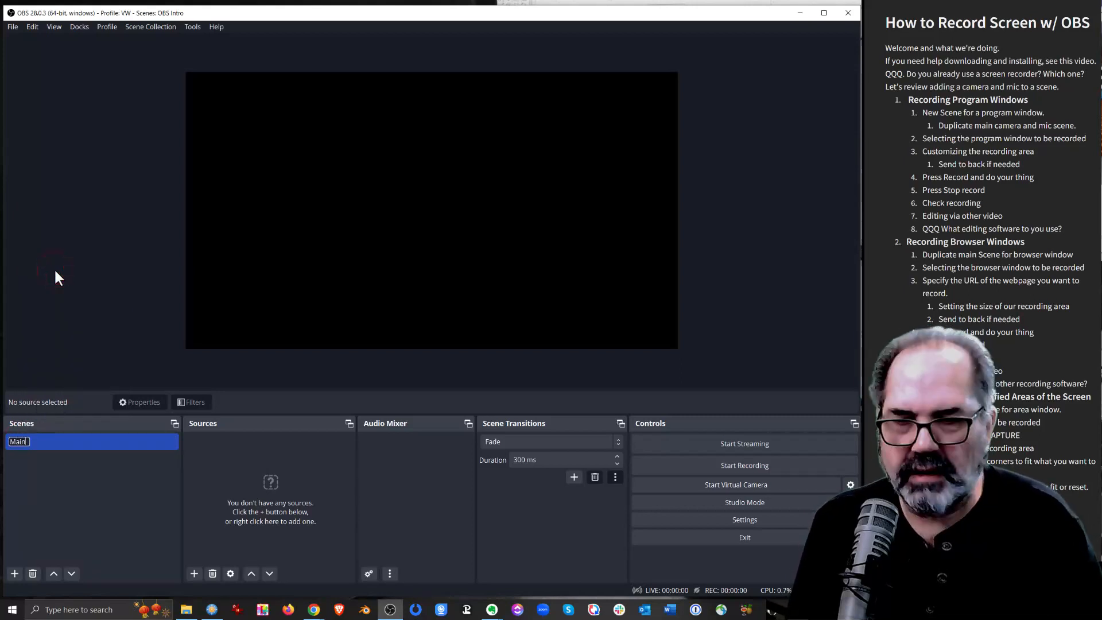
type(" w Ca")
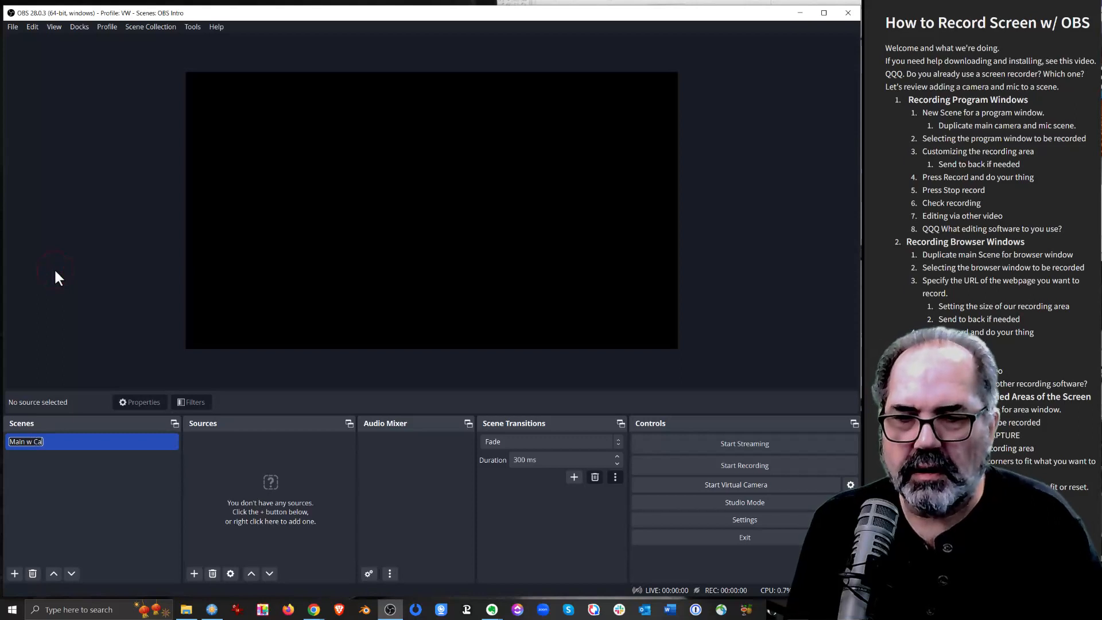
type("m & Mic")
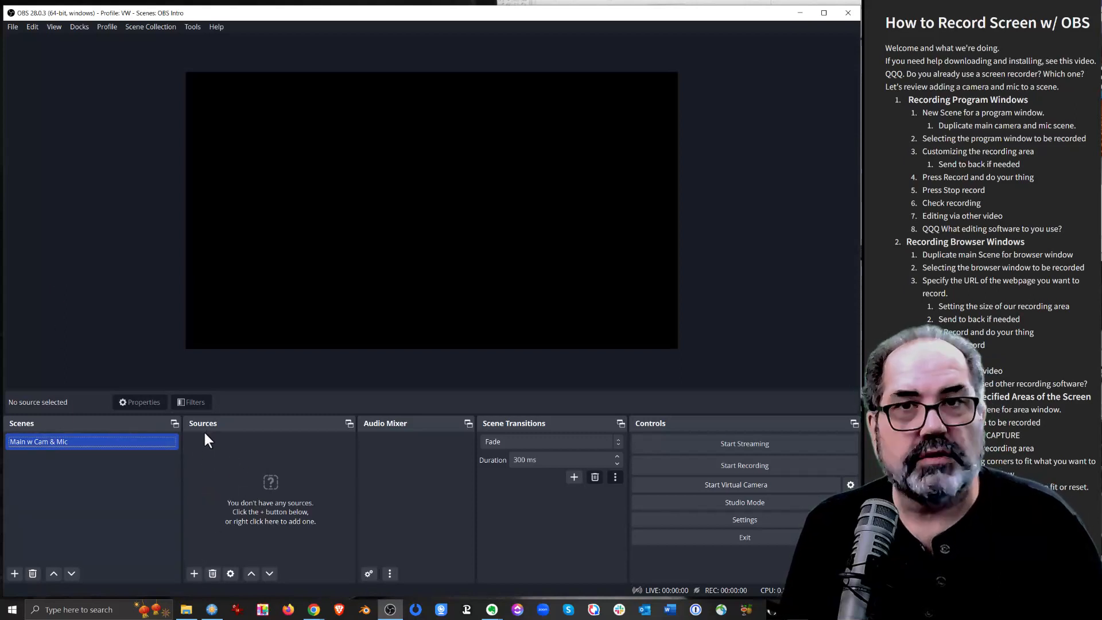
Add a new Video Capture Device source named "Webcam M" to the scene
left_click(194, 574)
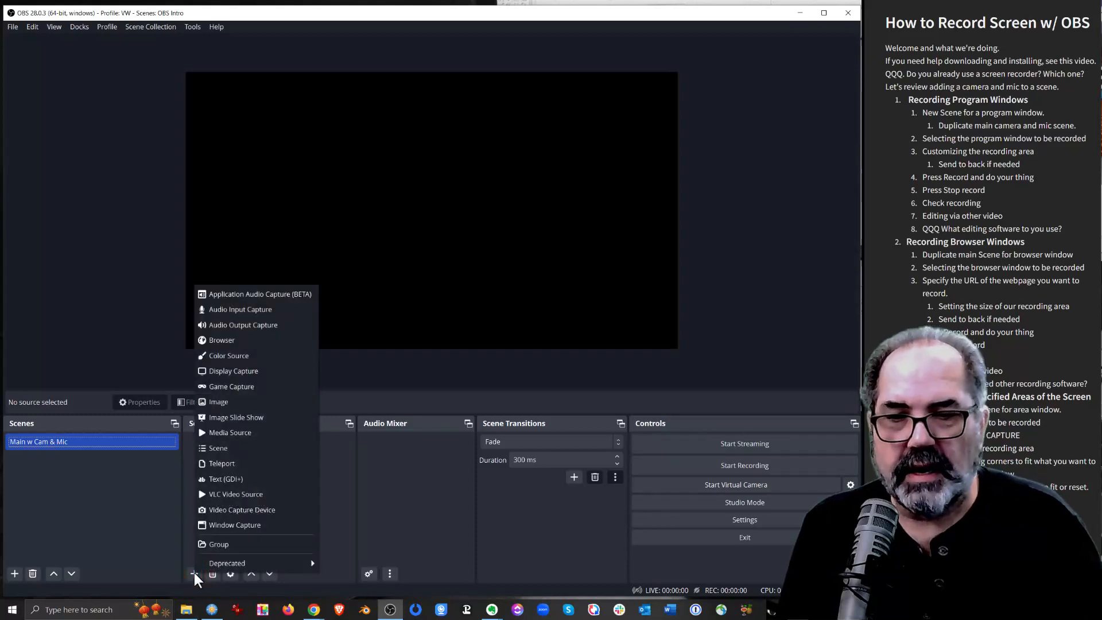
left_click(236, 509)
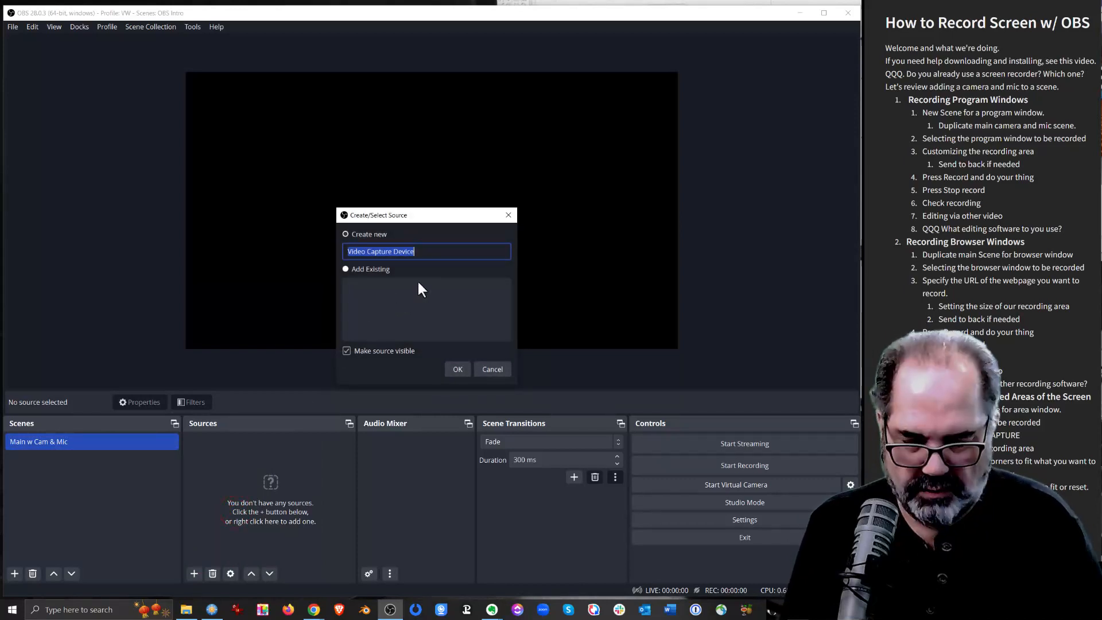
type("WEb")
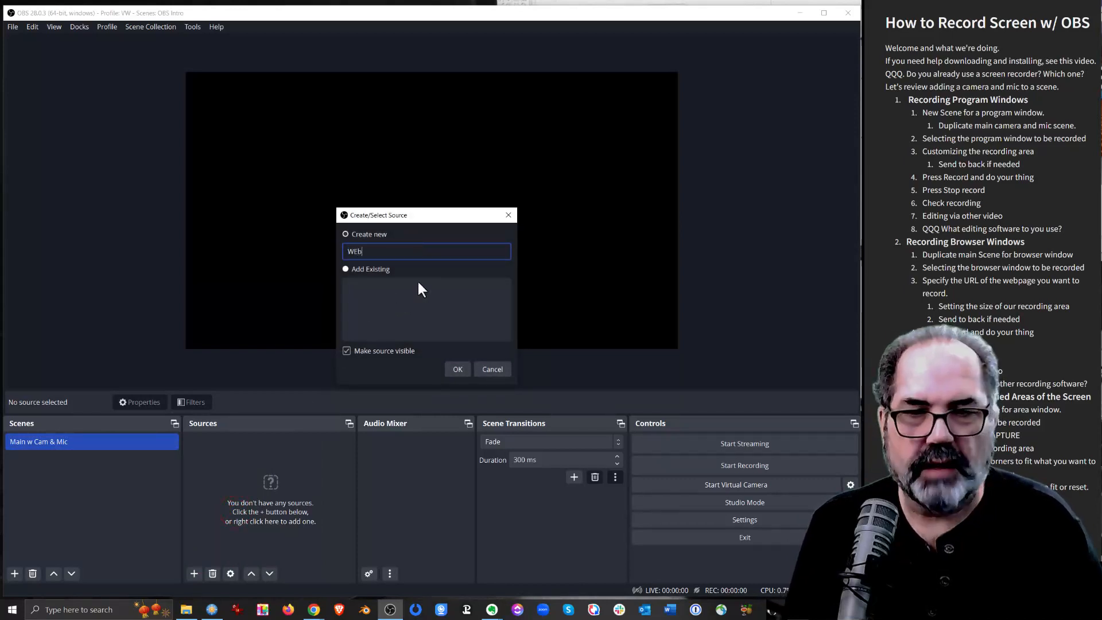
key("BackSpace")
key("BackSpace")
type("eba")
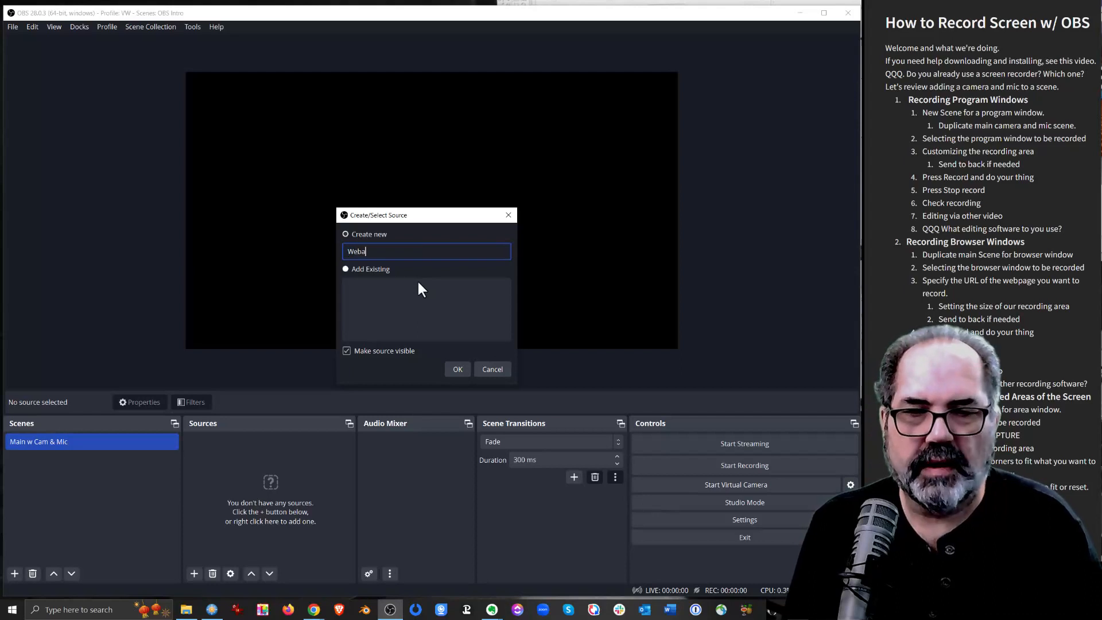
key("BackSpace")
type("cam")
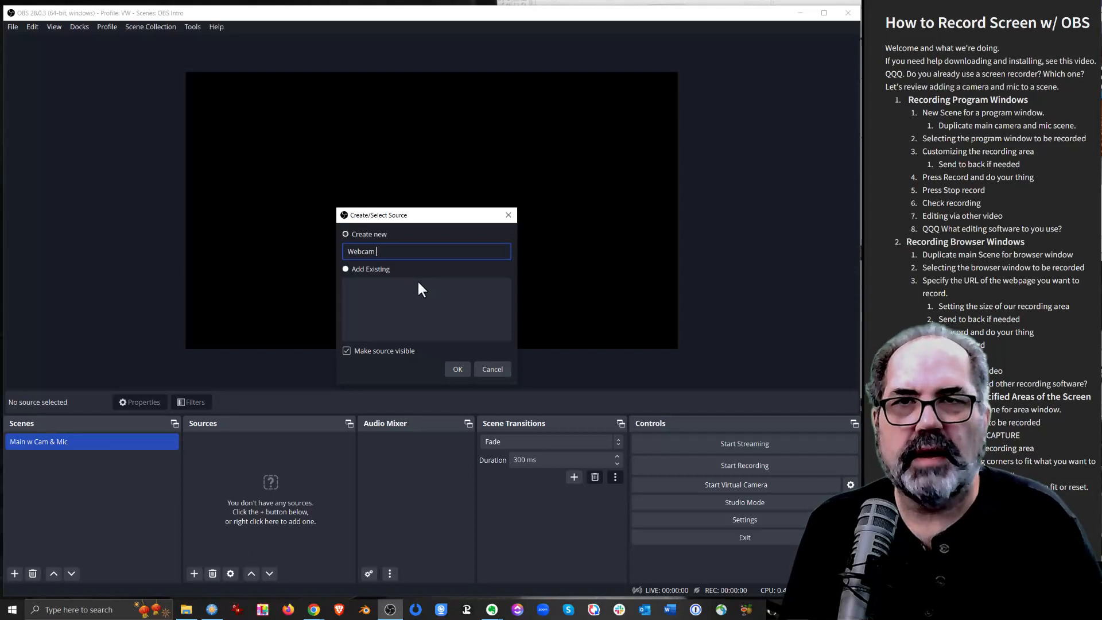
type(" M")
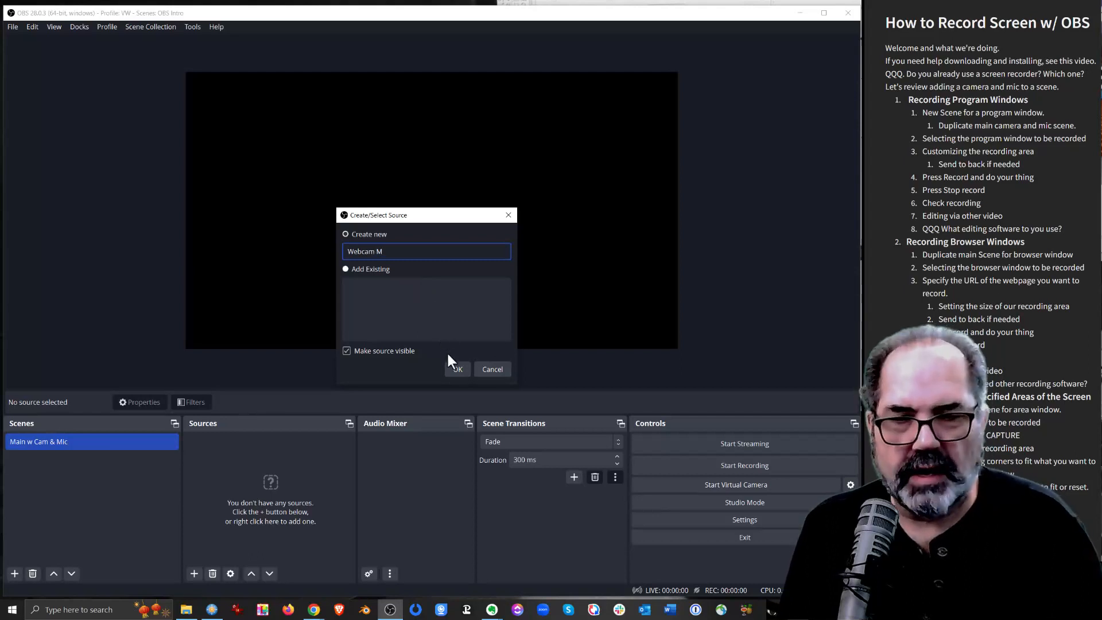
left_click(458, 370)
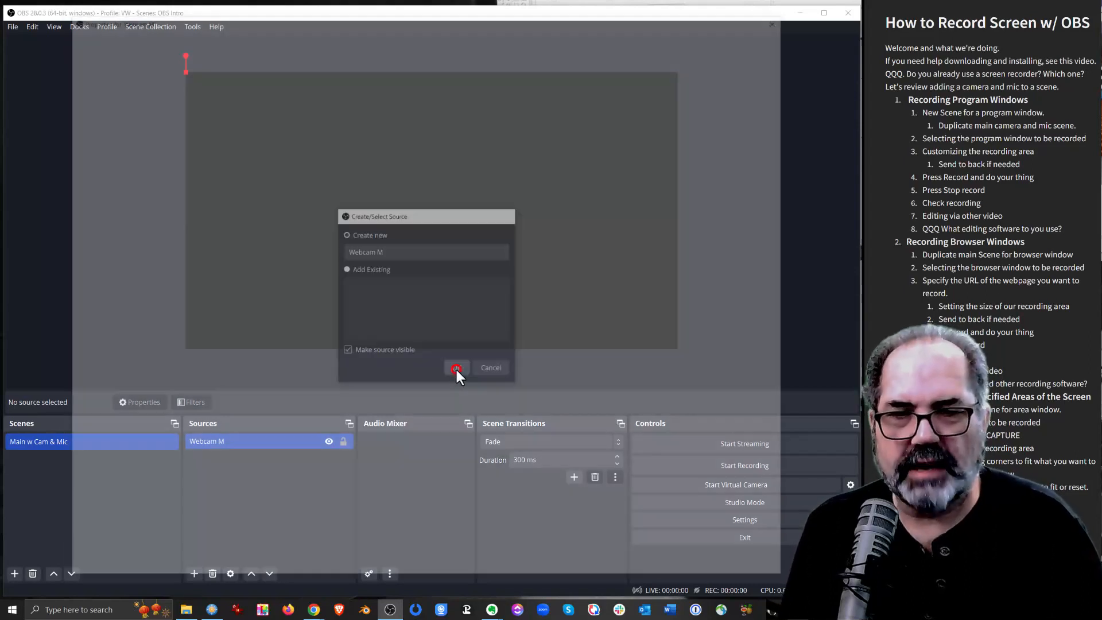
Set the webcam source's device to USB Camera and accept its properties
left_click(330, 304)
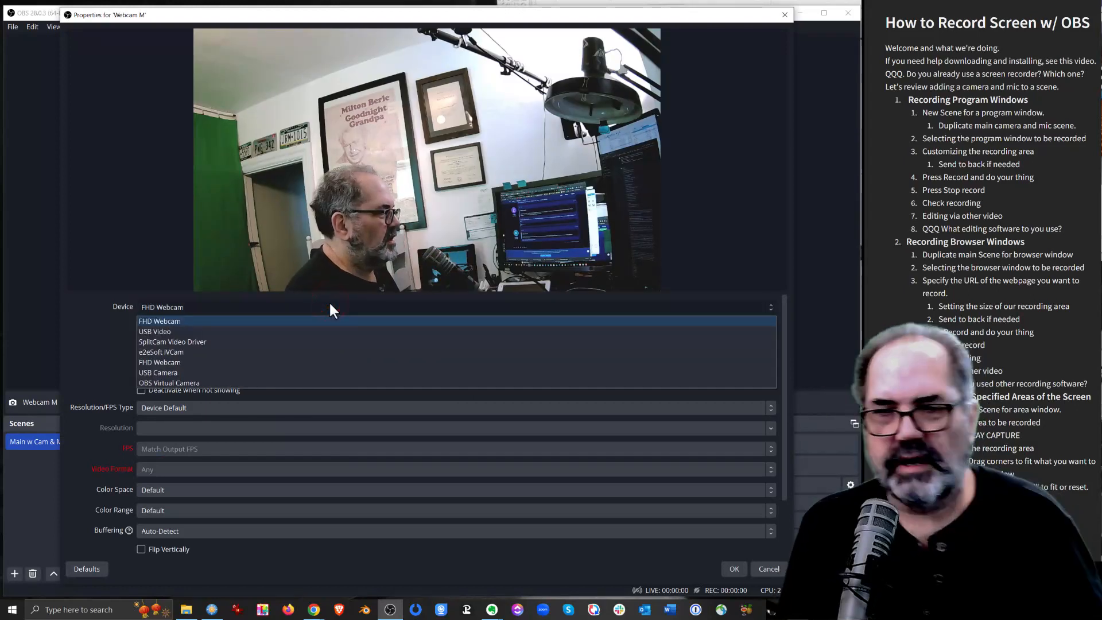
left_click(300, 331)
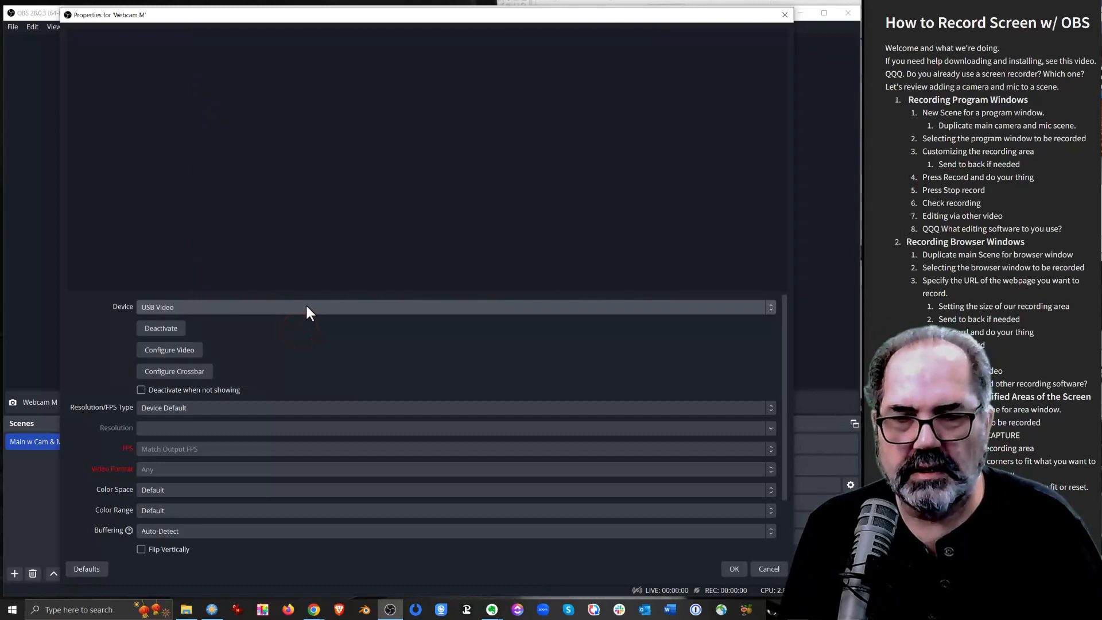
left_click(307, 307)
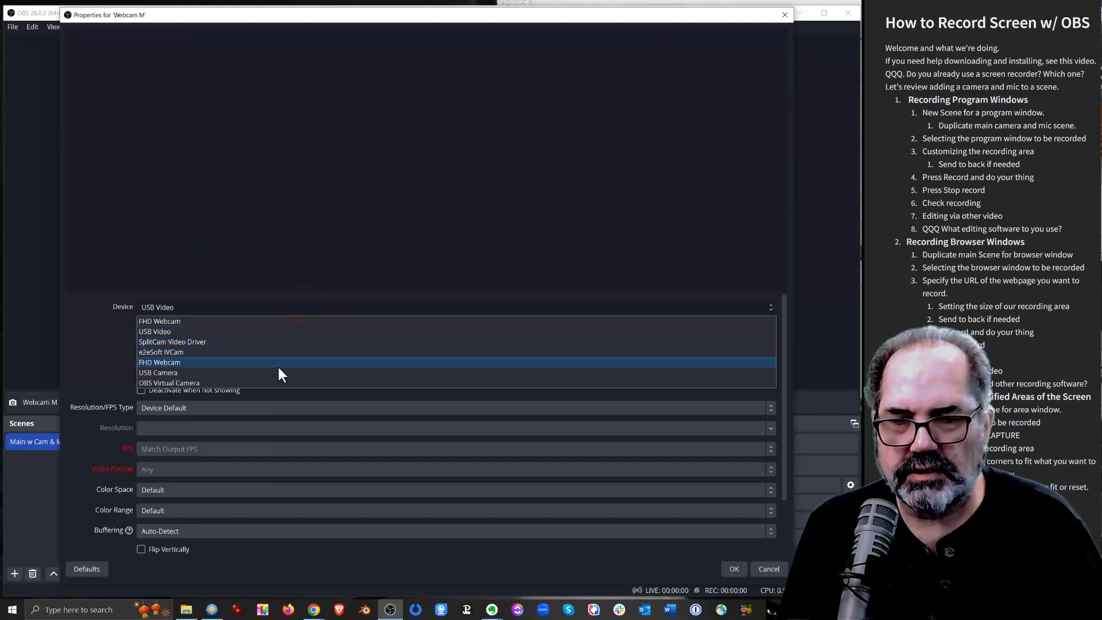
left_click(276, 373)
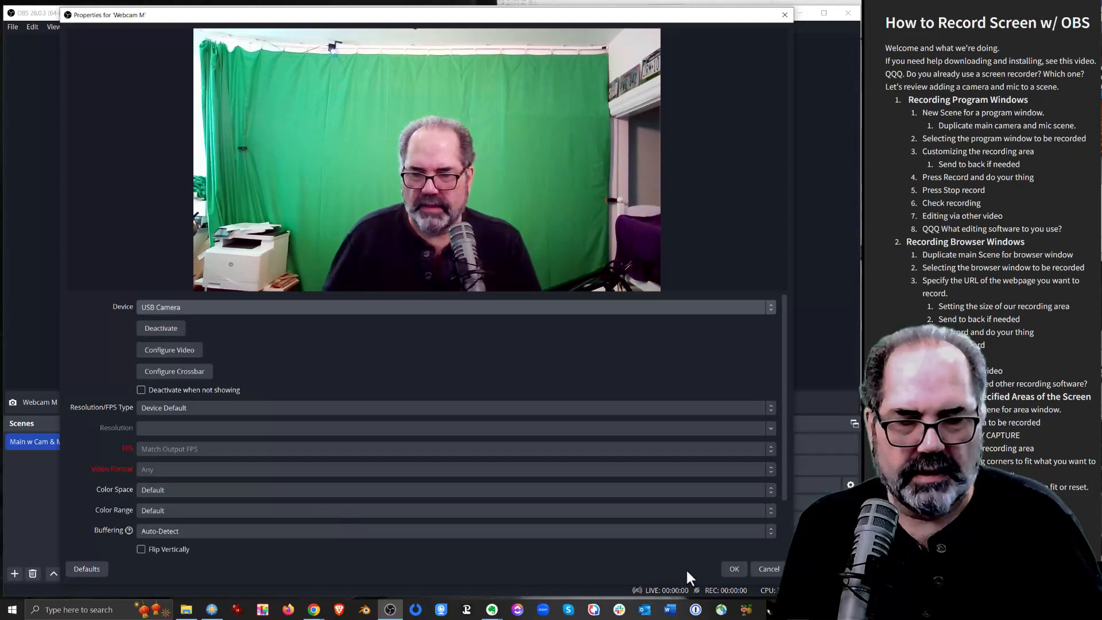
left_click(733, 569)
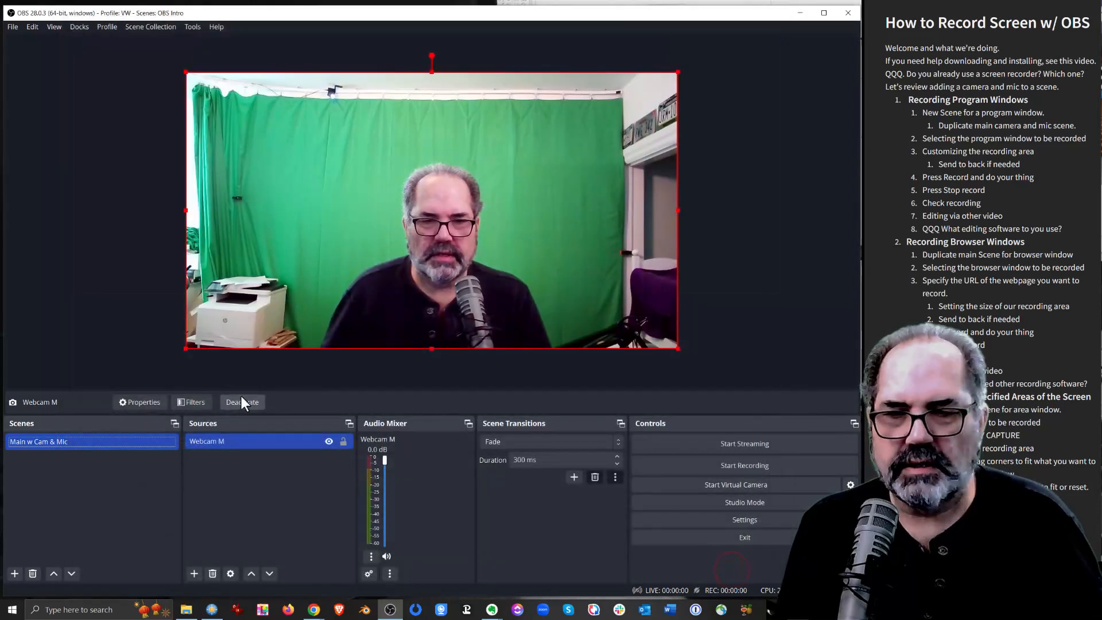
Add a Crop/Pad effect filter to the webcam source, cropping 450 from the left, 200 from the top and 450 from the right
left_click(191, 403)
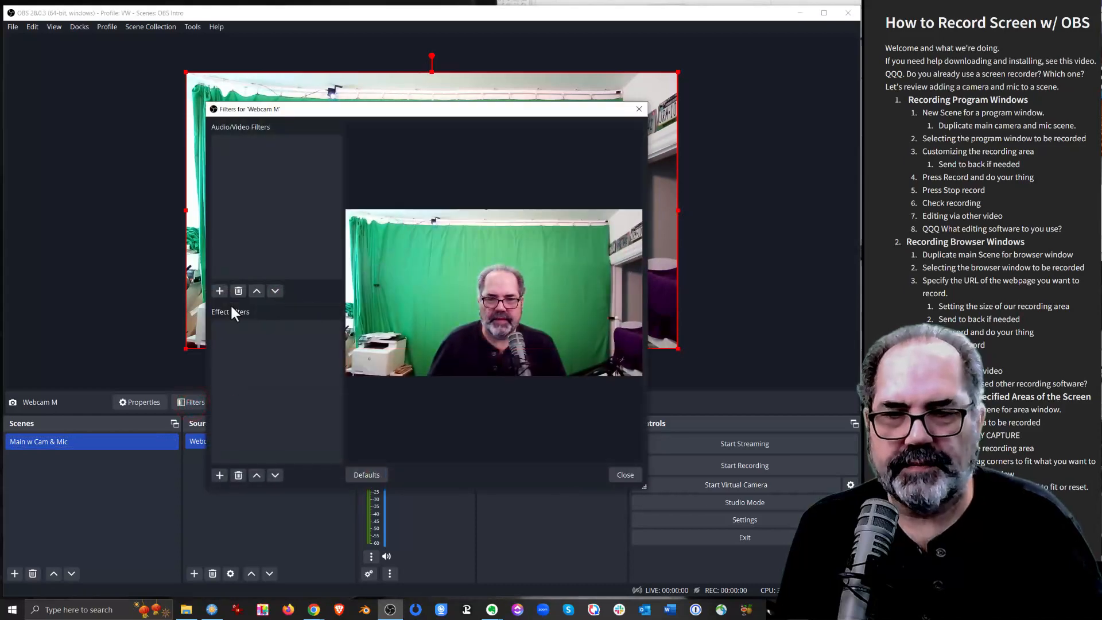
left_click(222, 472)
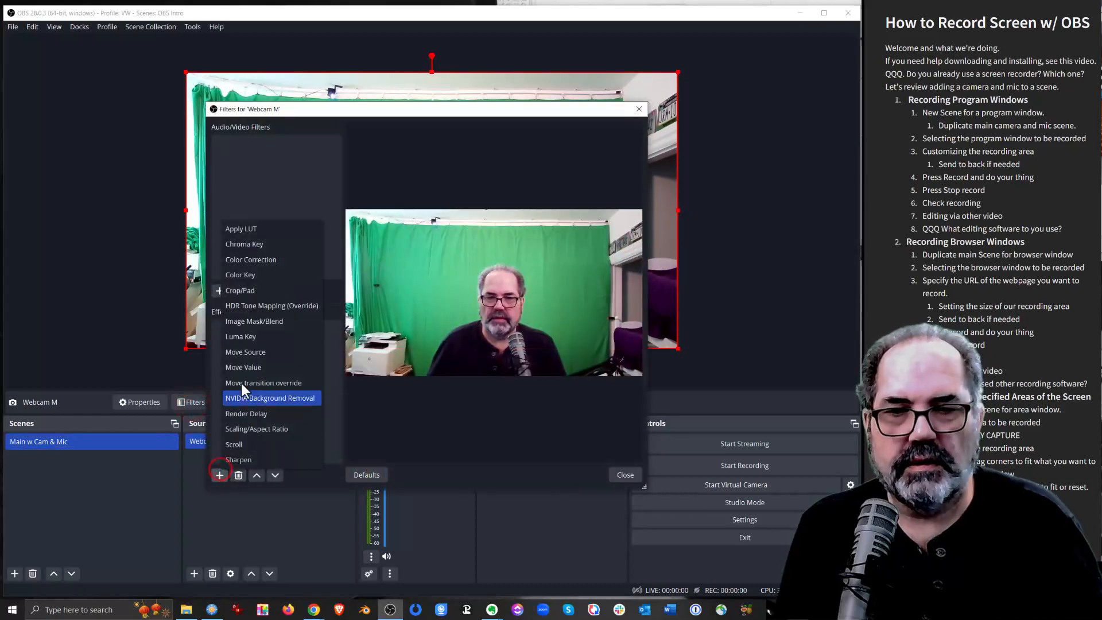
left_click(257, 291)
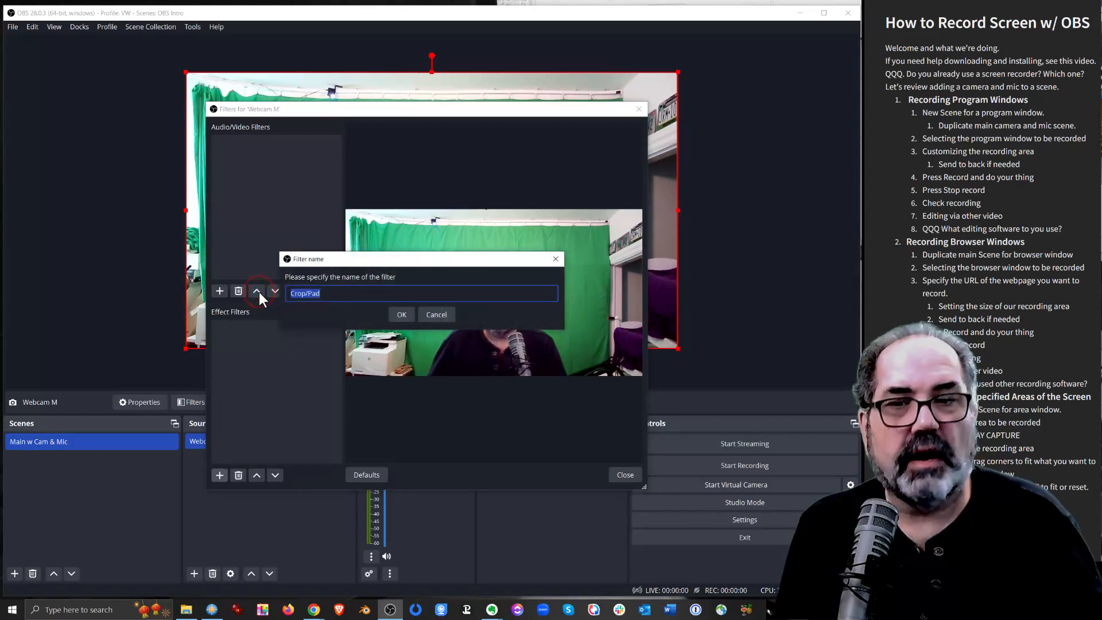
left_click(401, 314)
double_click(405, 294)
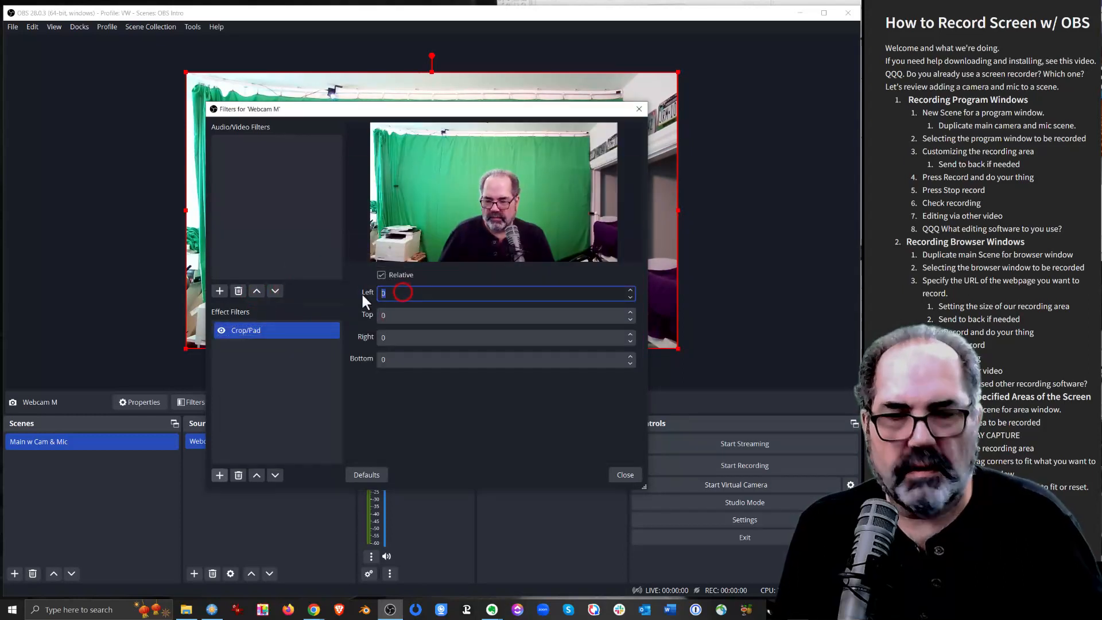
type("4")
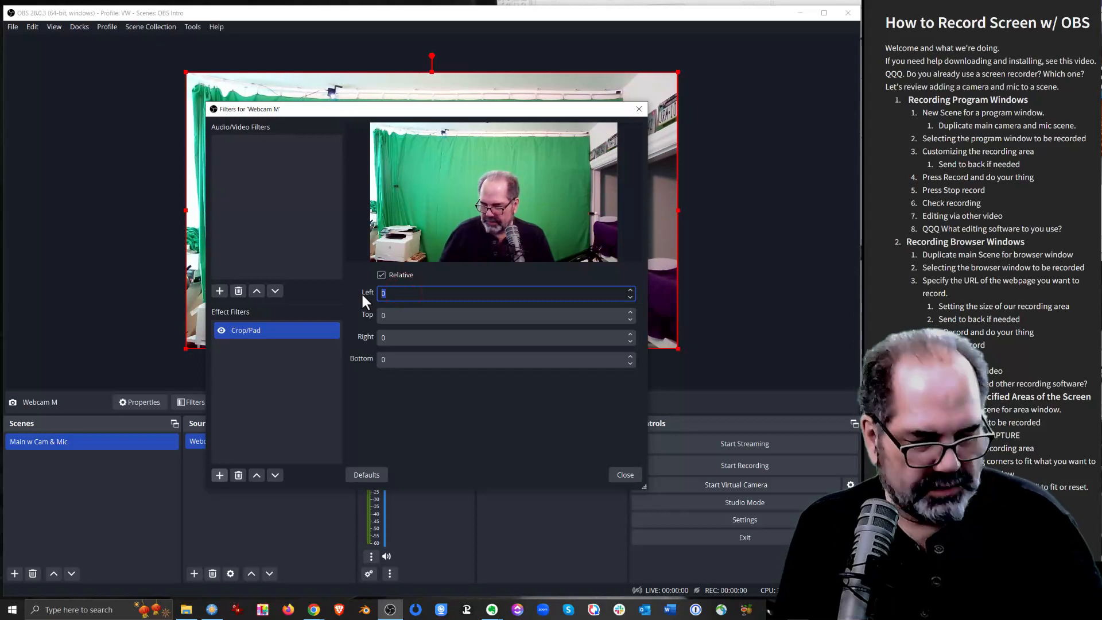
type("50")
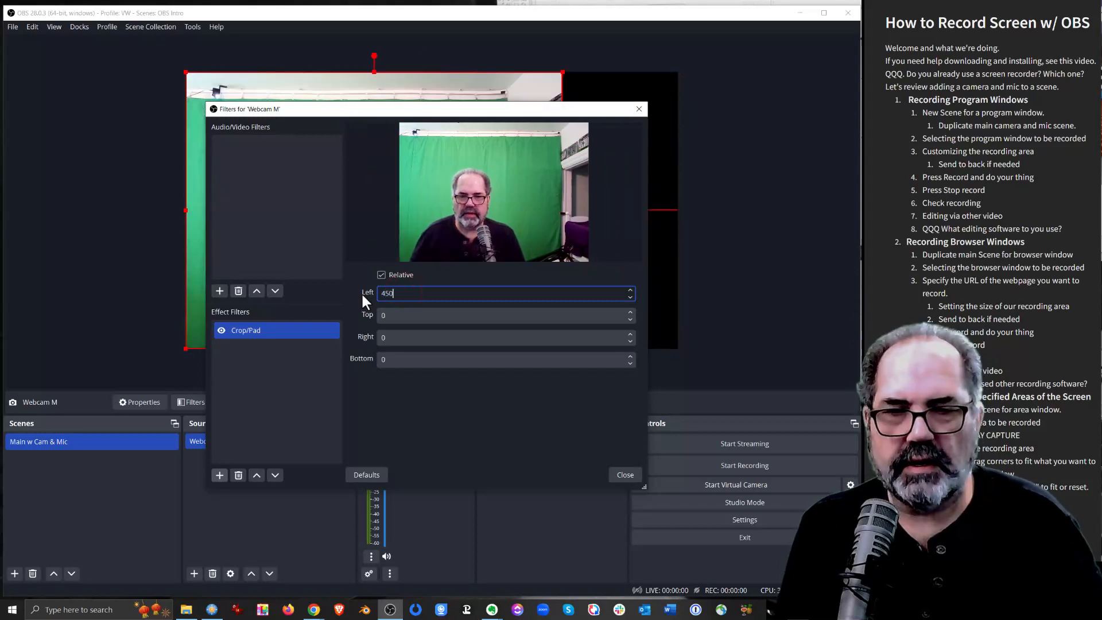
key("Tab")
type("200")
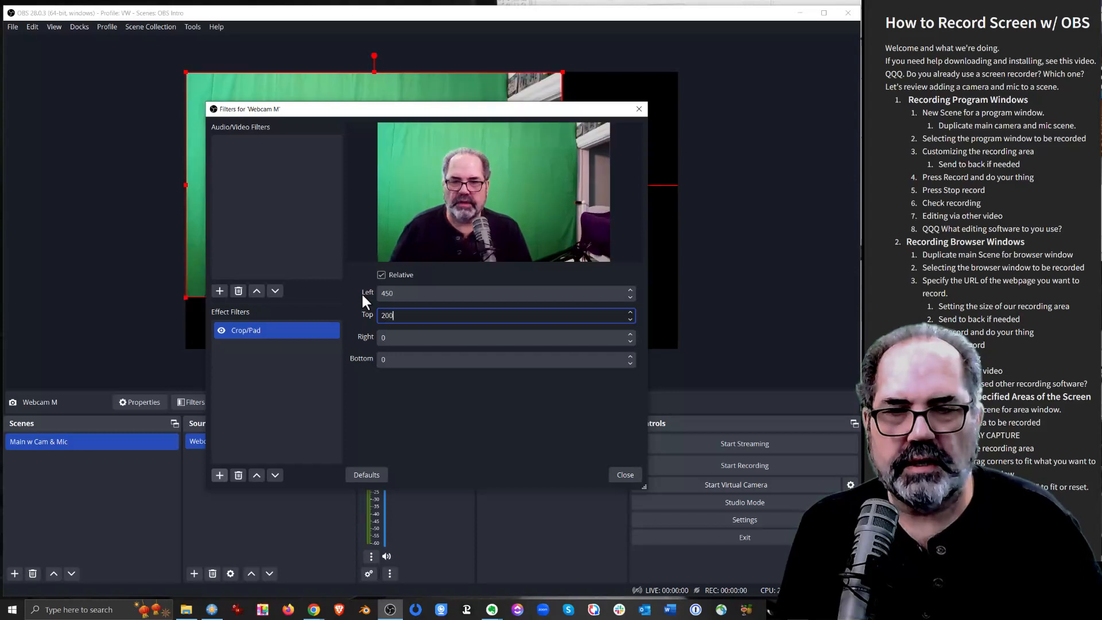
key("Tab")
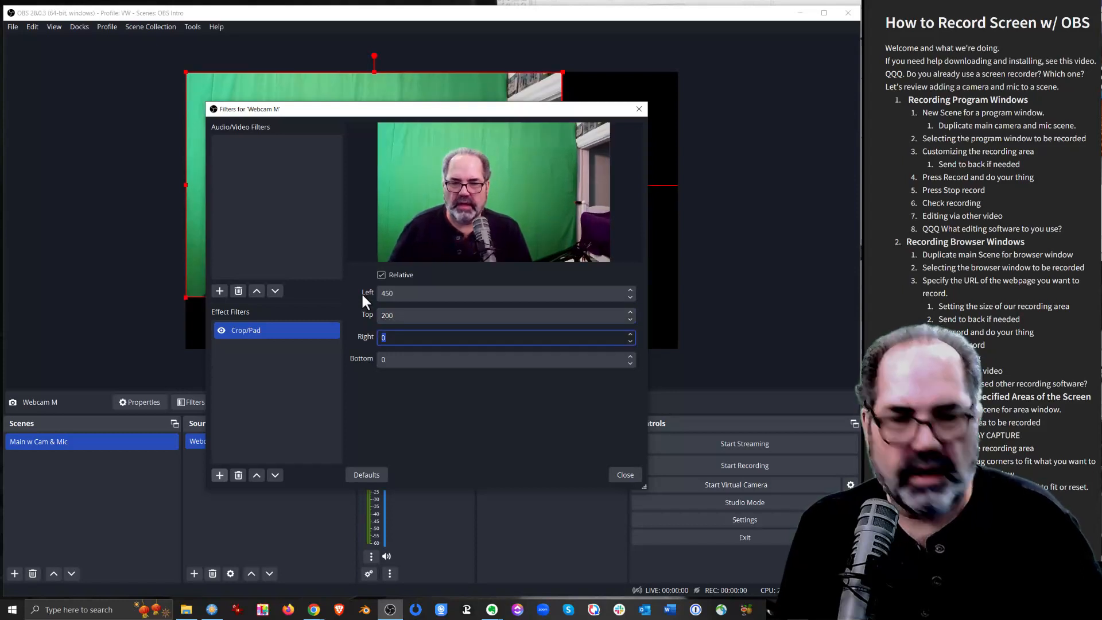
type("450")
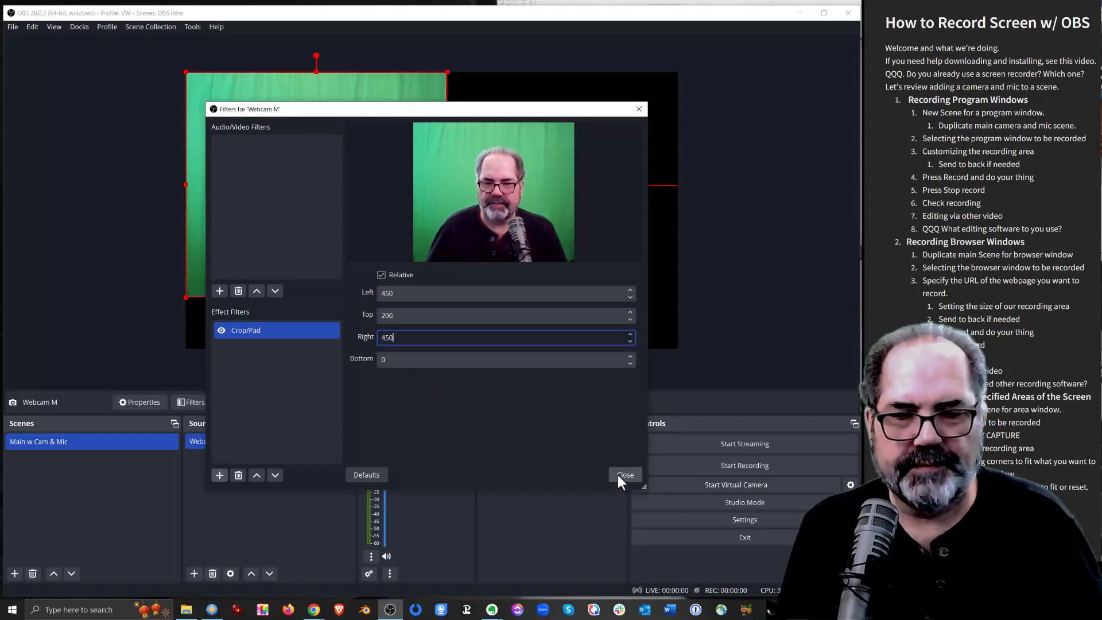
Add a Chroma Key effect filter with the green key color to the webcam source and close its filters
left_click(221, 476)
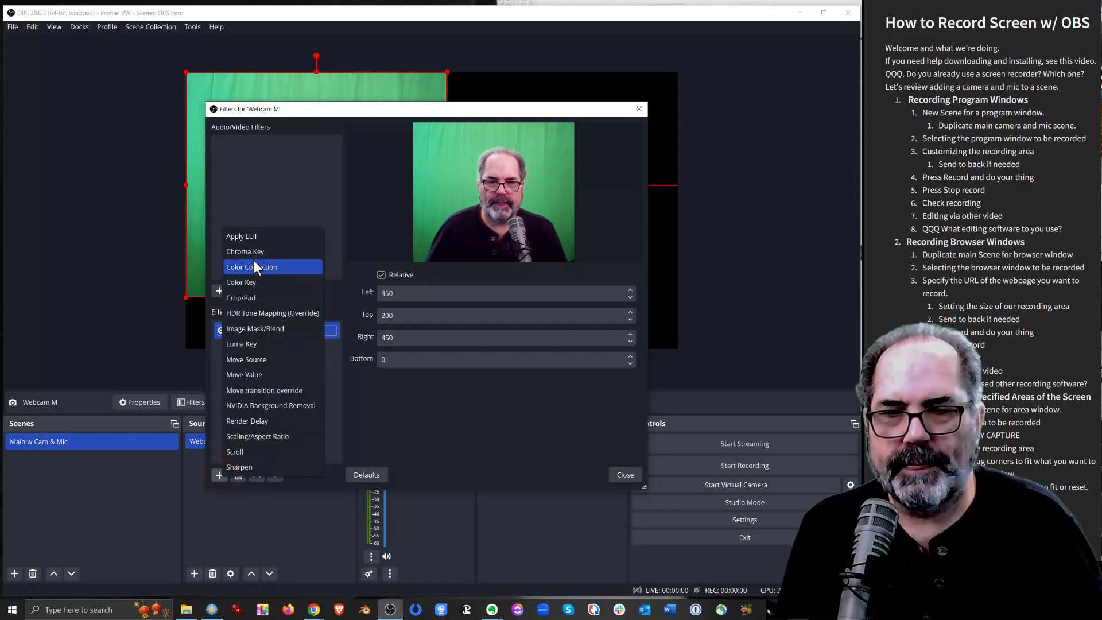
left_click(256, 253)
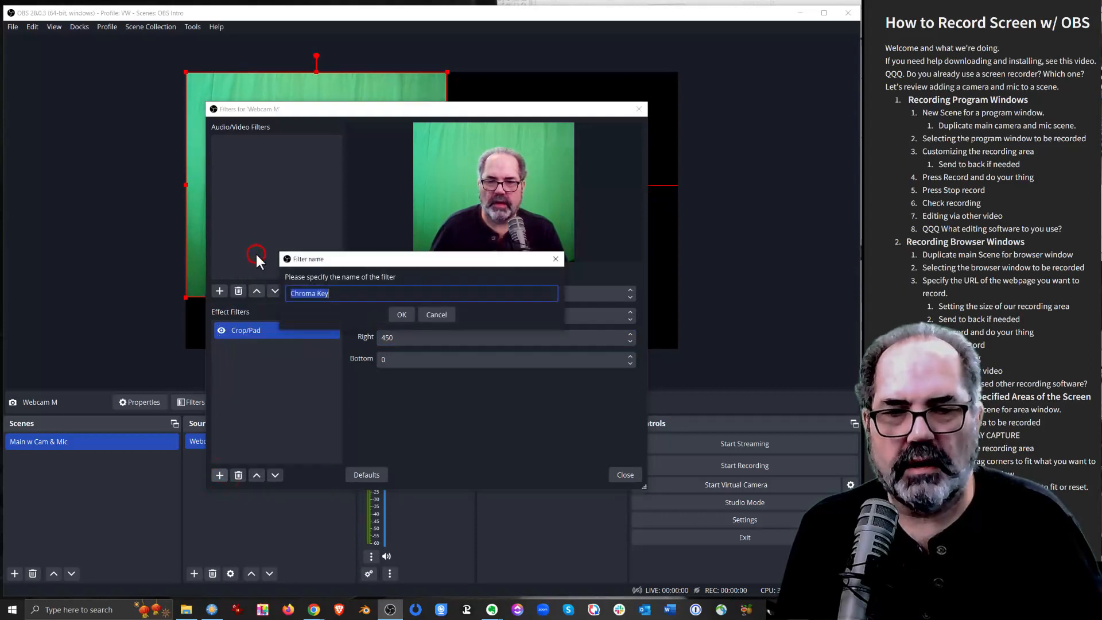
left_click(402, 314)
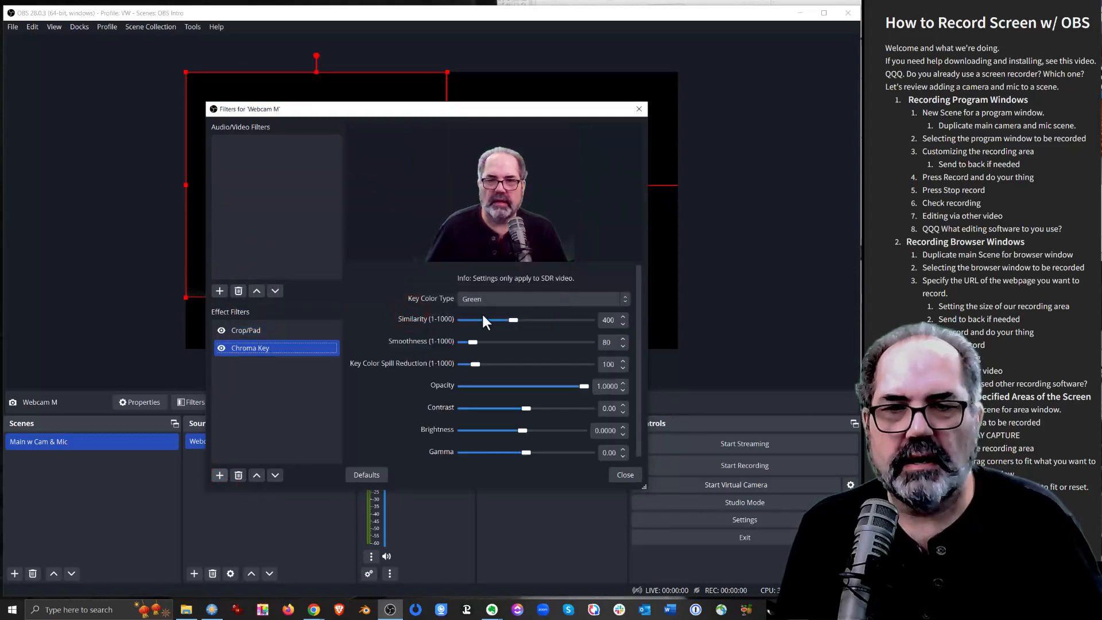
left_click(624, 475)
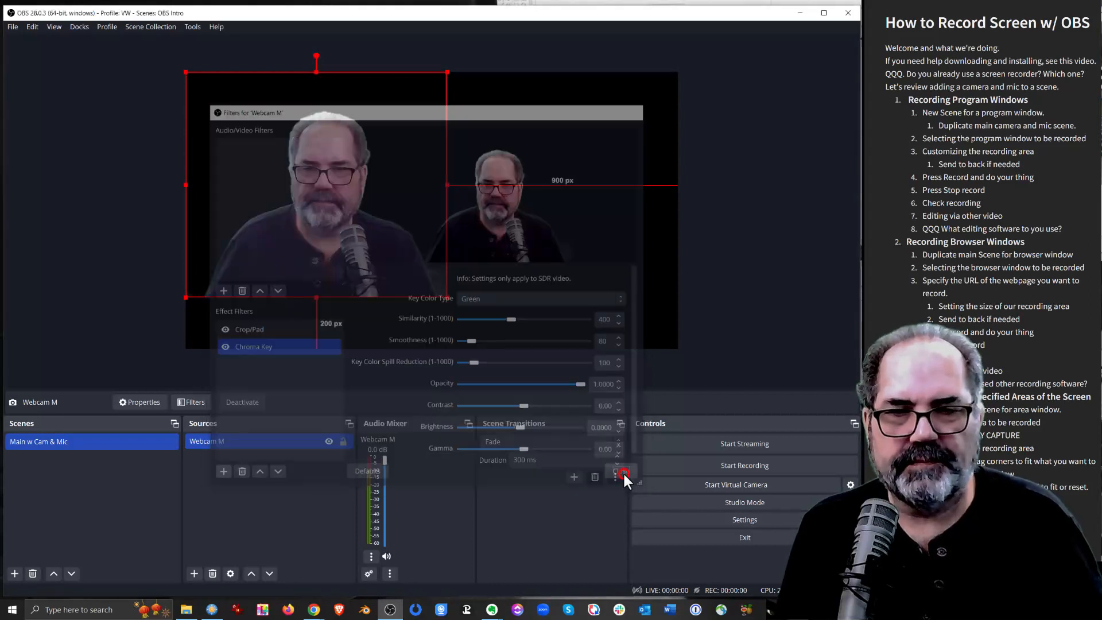
Shrink the webcam image and place it on the canvas's bottom edge, about 1046 px from the left and 417 px from the right
left_click_drag(350, 170, 510, 204)
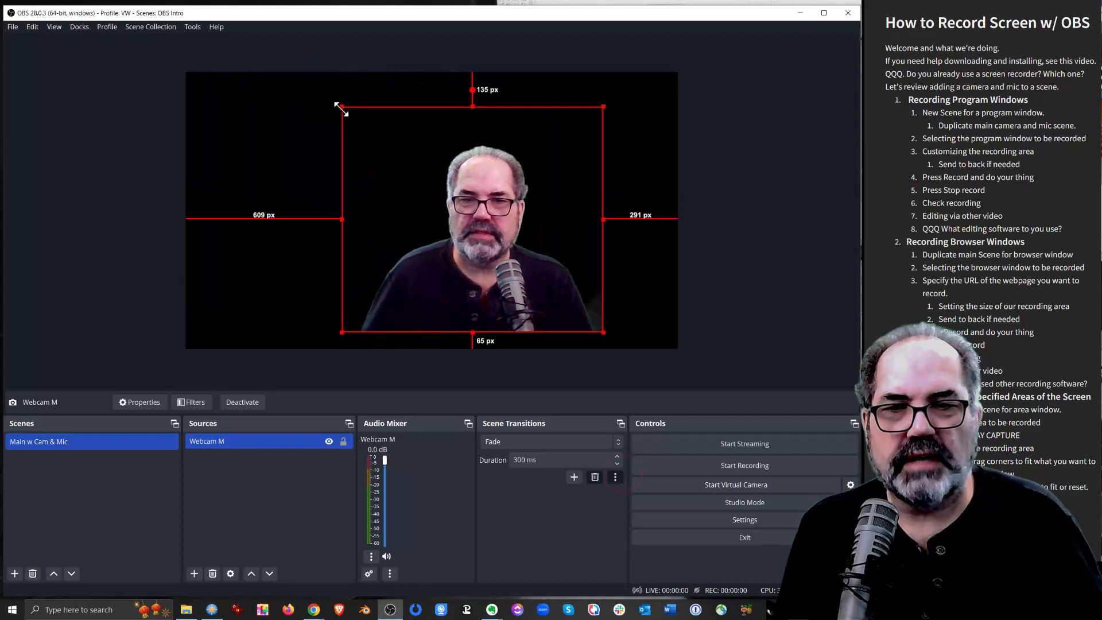
left_click_drag(343, 107, 504, 229)
left_click_drag(548, 269, 517, 286)
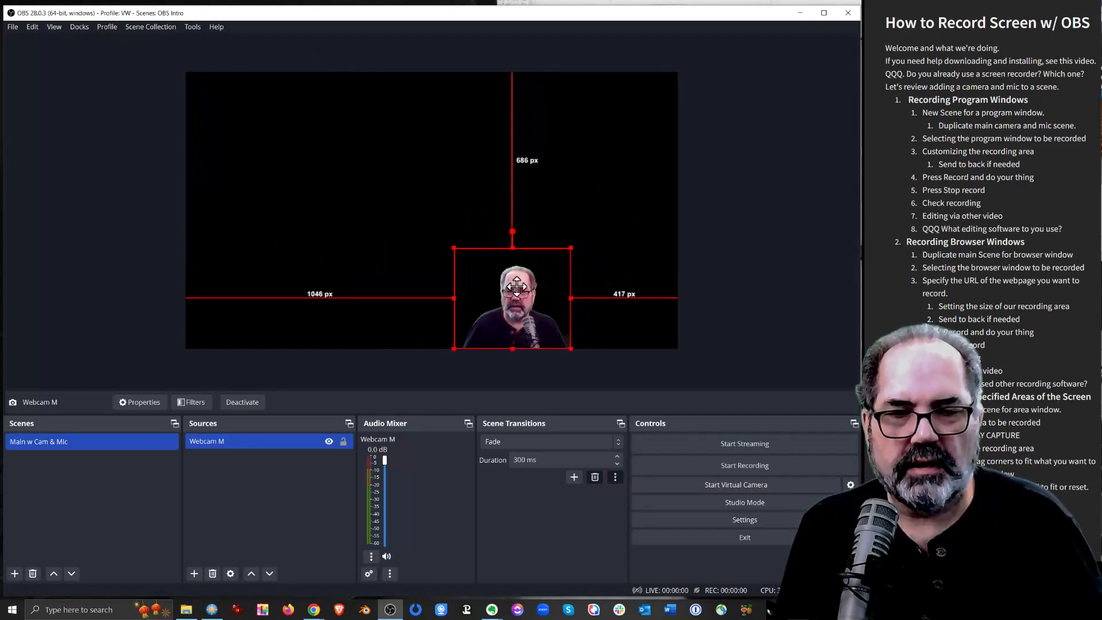
left_click(267, 473)
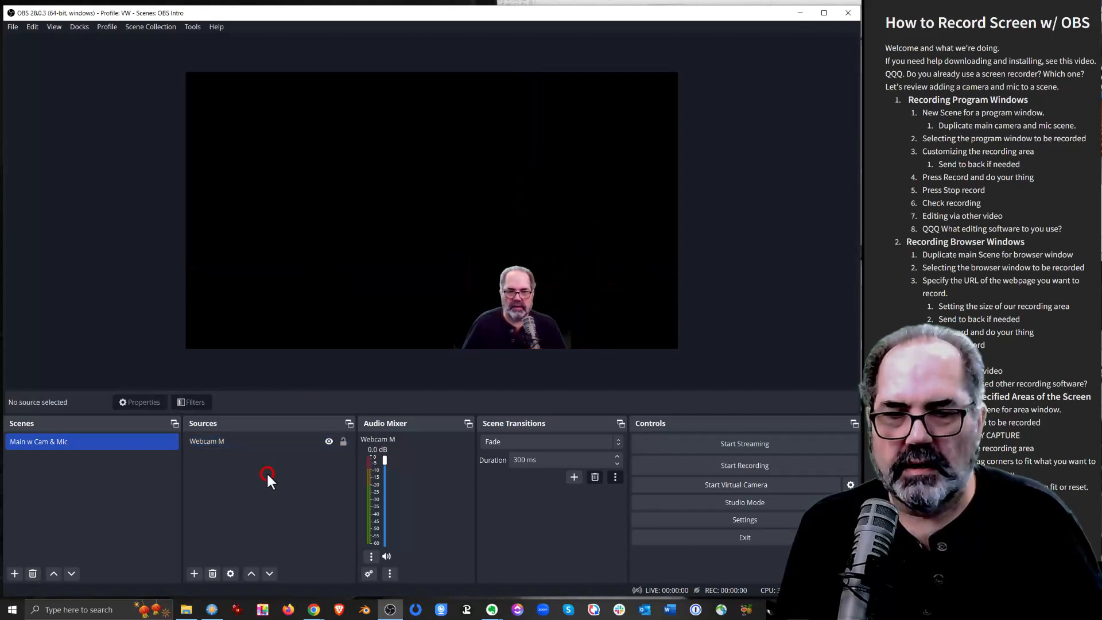
Add a new Audio Input Capture source named "RE20 via Focusrite" to the main scene
left_click(194, 573)
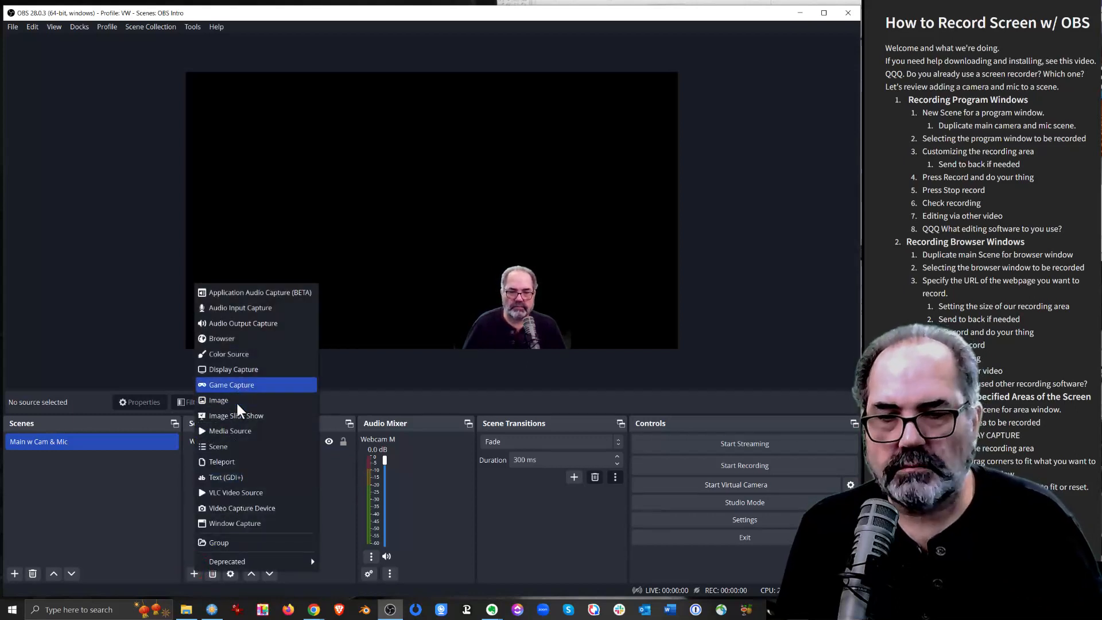
left_click(249, 306)
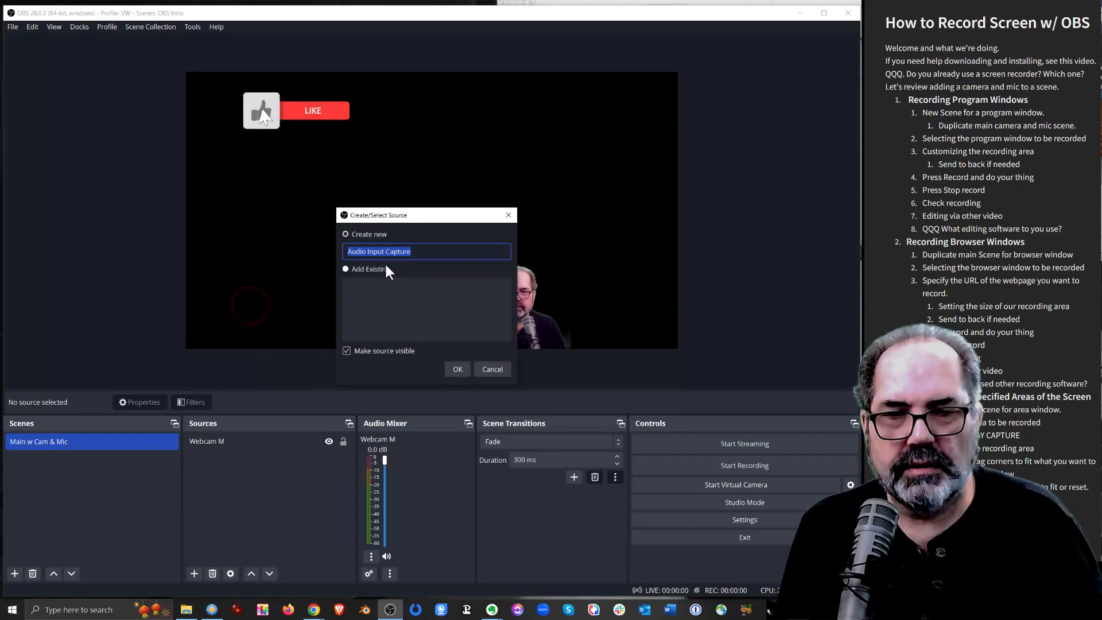
type("RE")
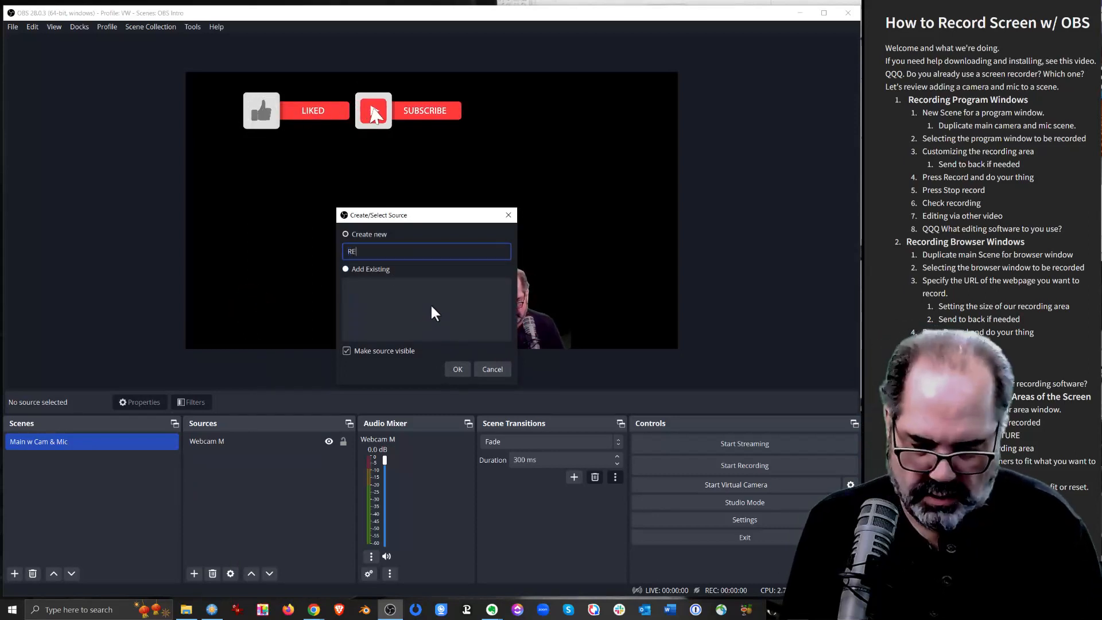
type("20")
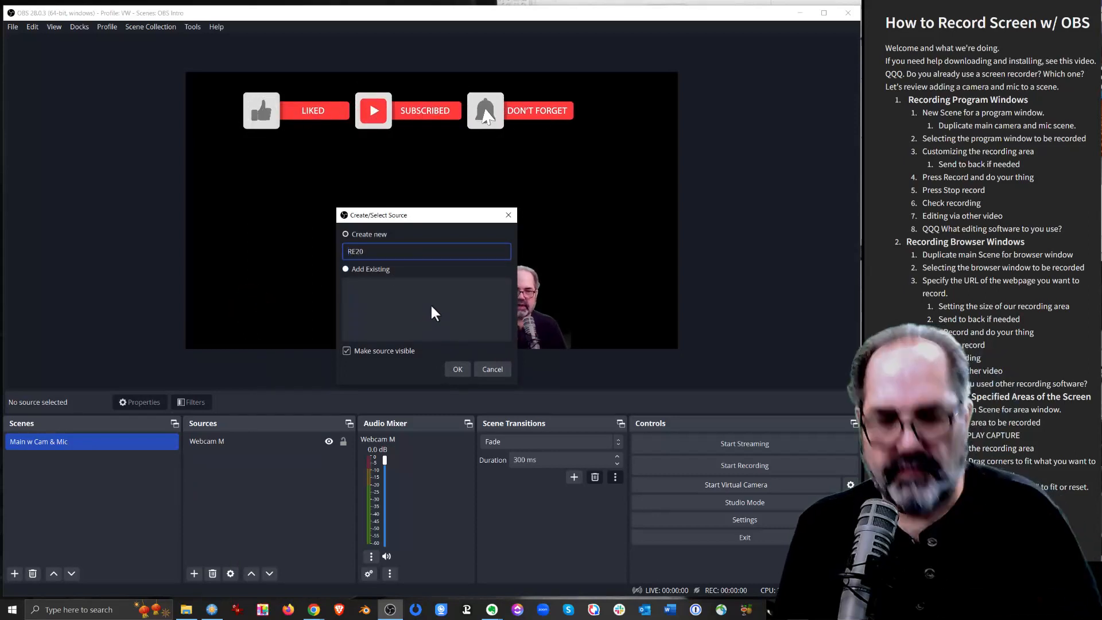
type(" via ")
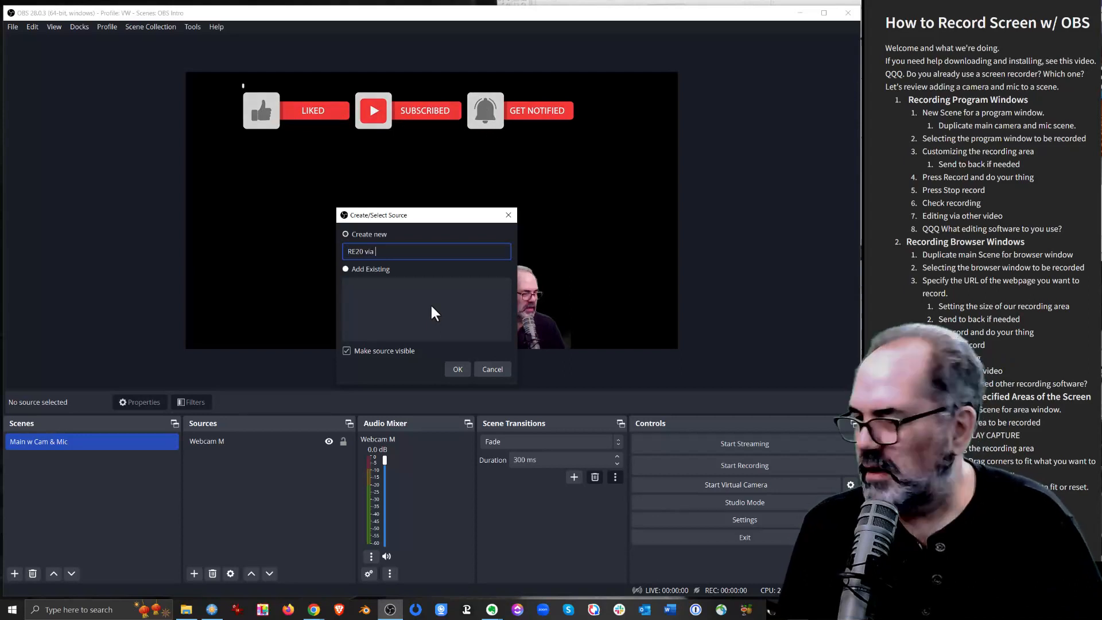
type("Fo")
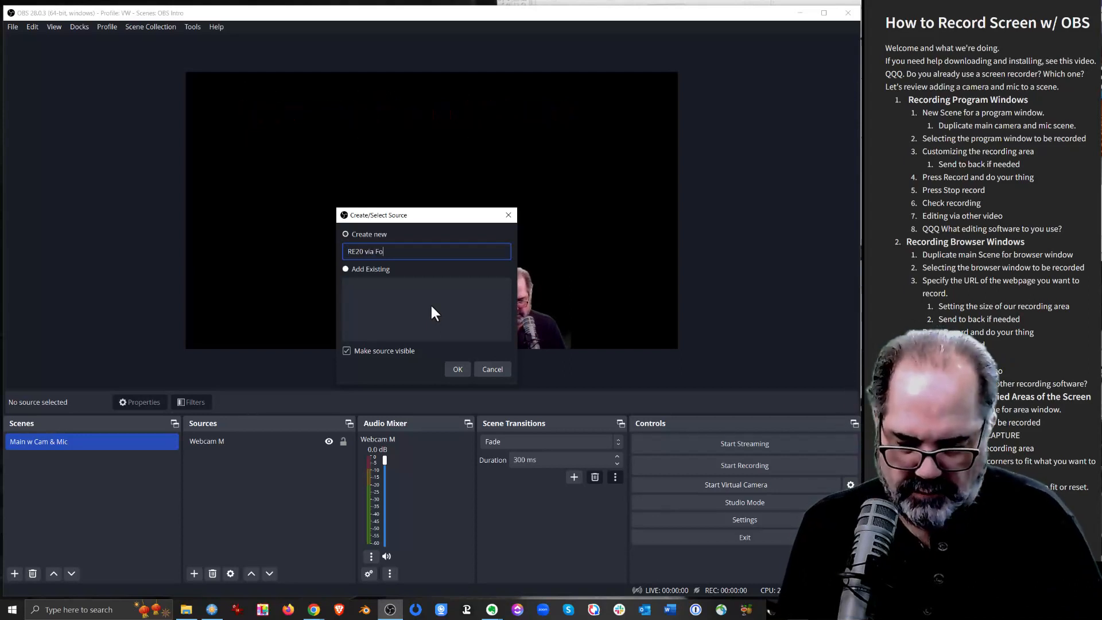
type("cus")
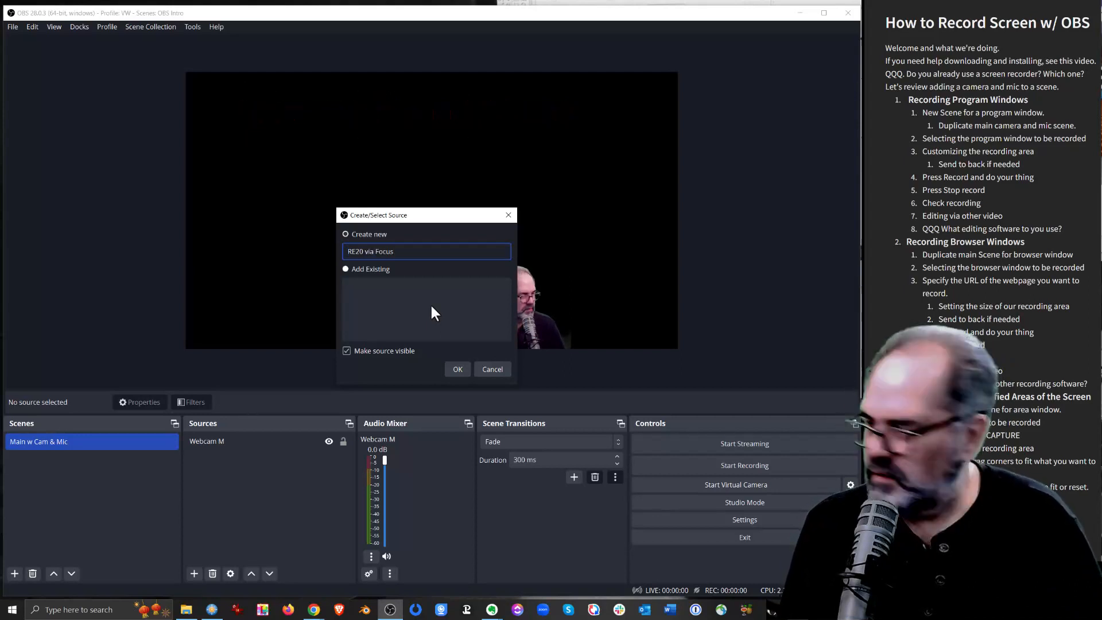
type("rite")
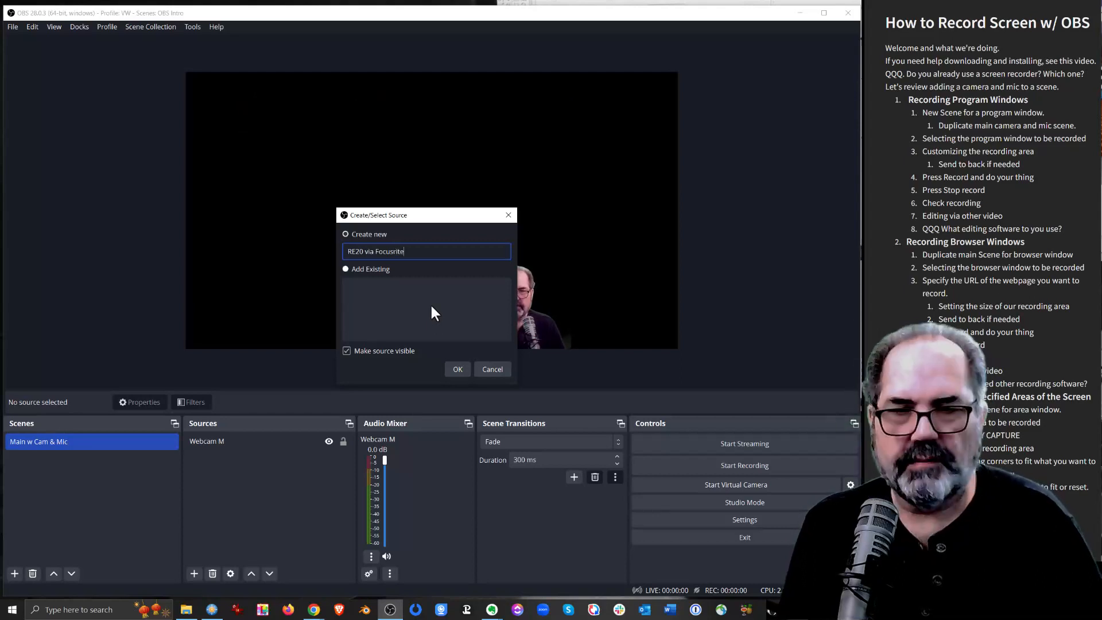
key("Return")
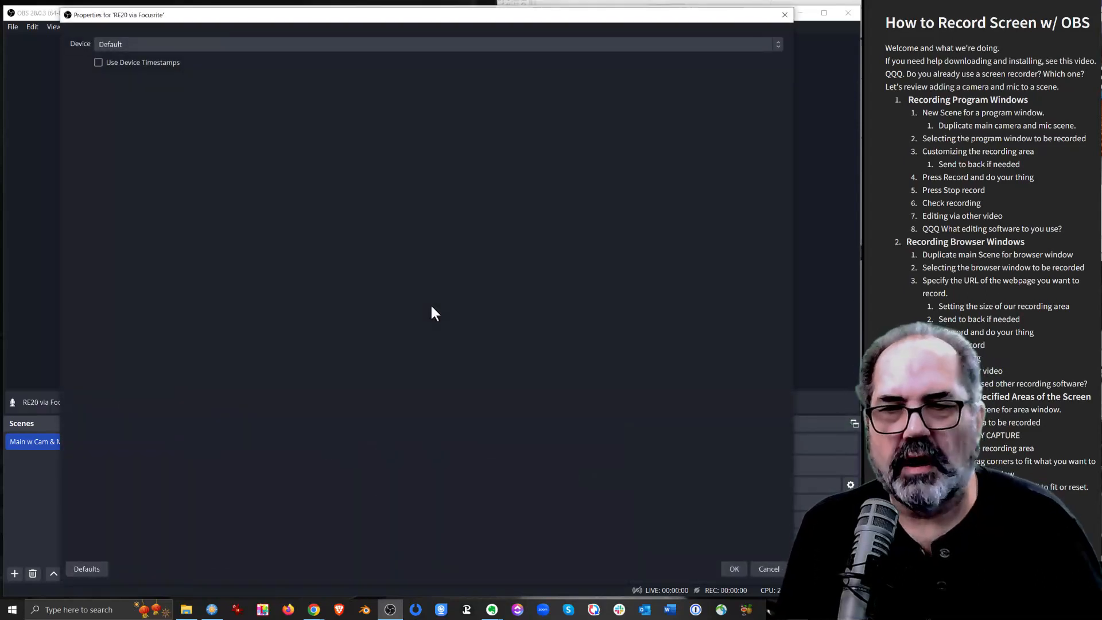
Set the microphone source's device to Analogue 1 FocusRite (Focusrite Usb Audio) and accept its properties
left_click(320, 44)
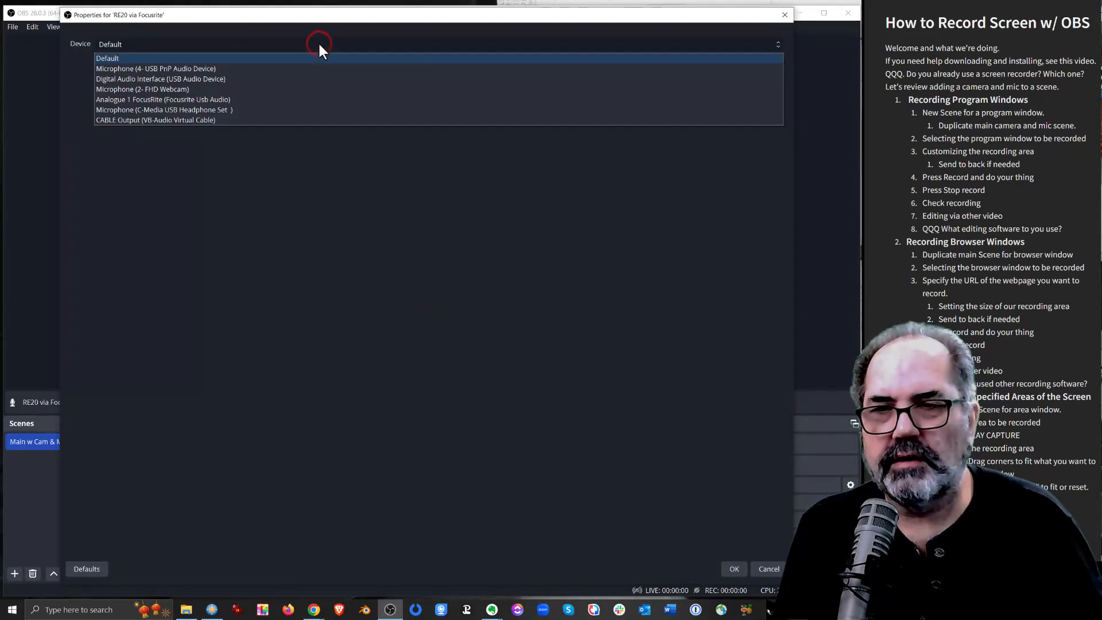
left_click(225, 101)
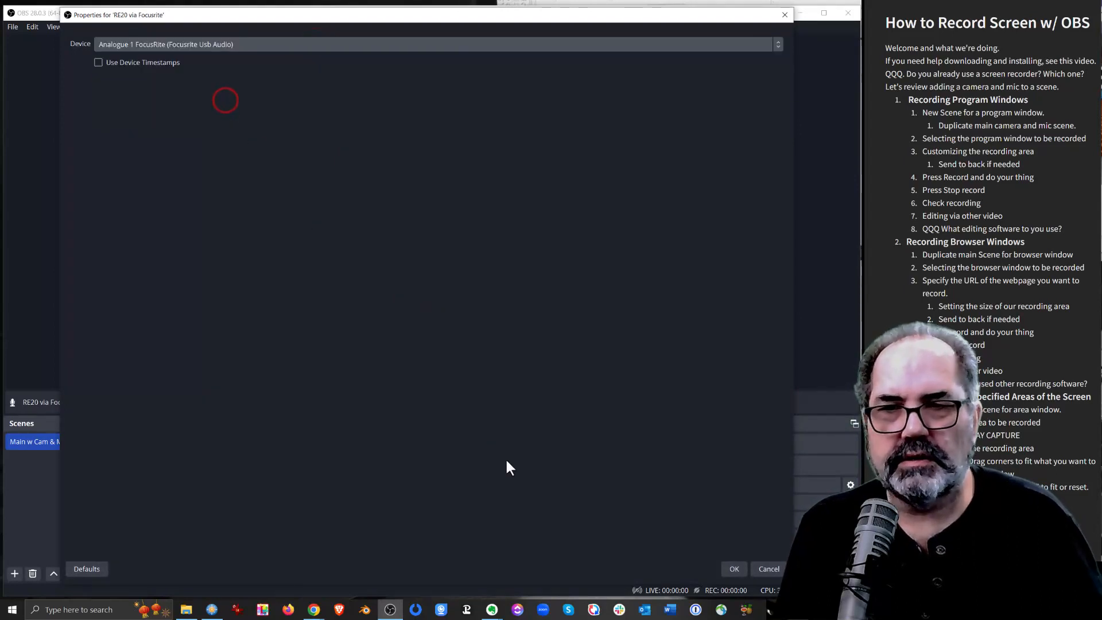
left_click(731, 567)
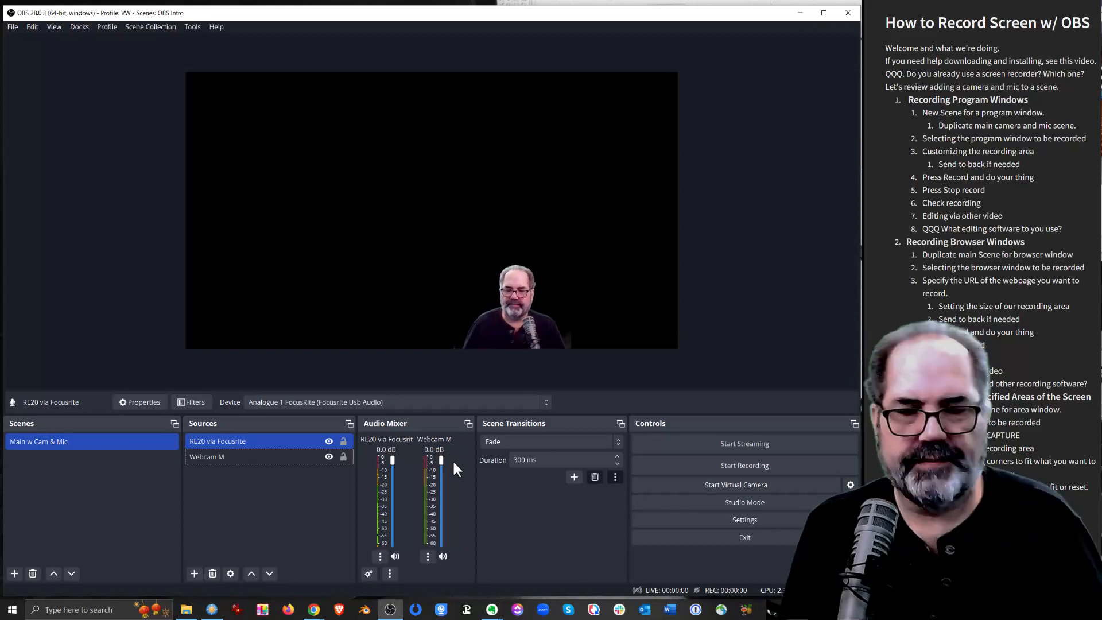
left_click(521, 501)
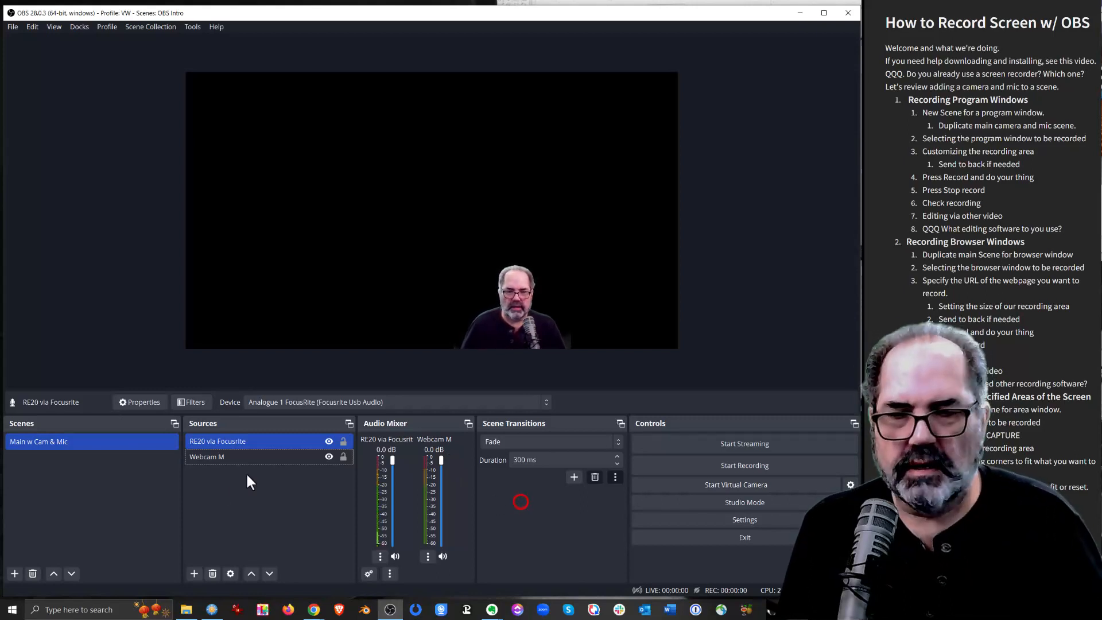
Duplicate the "Main w Cam & Mic" scene under the name "Program Window w me"
left_click(112, 483)
key("F2")
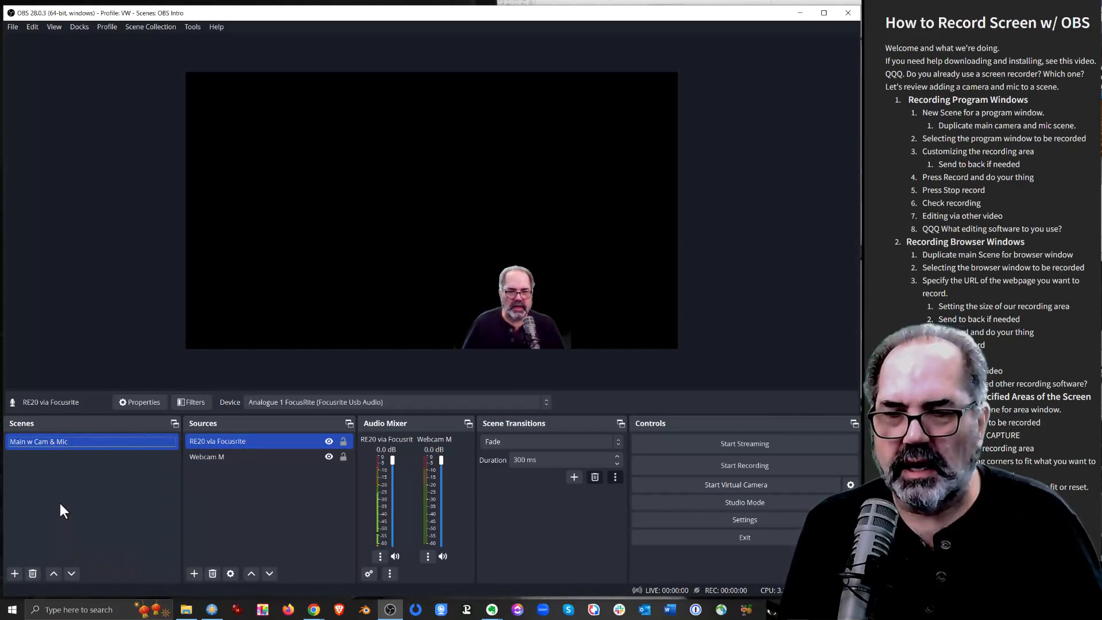
right_click(49, 441)
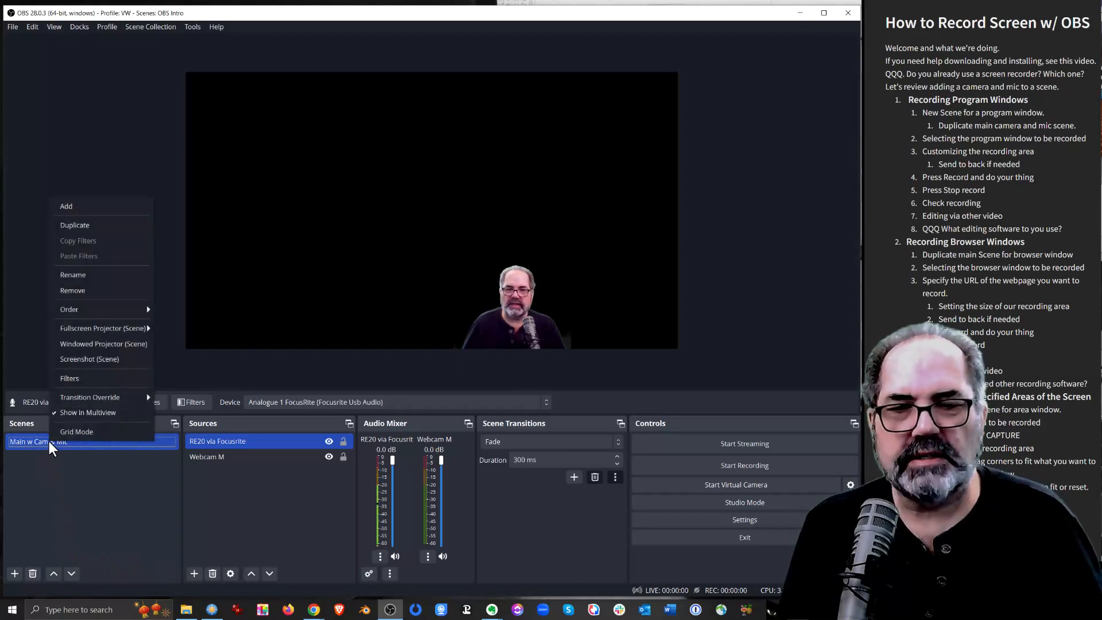
left_click(73, 225)
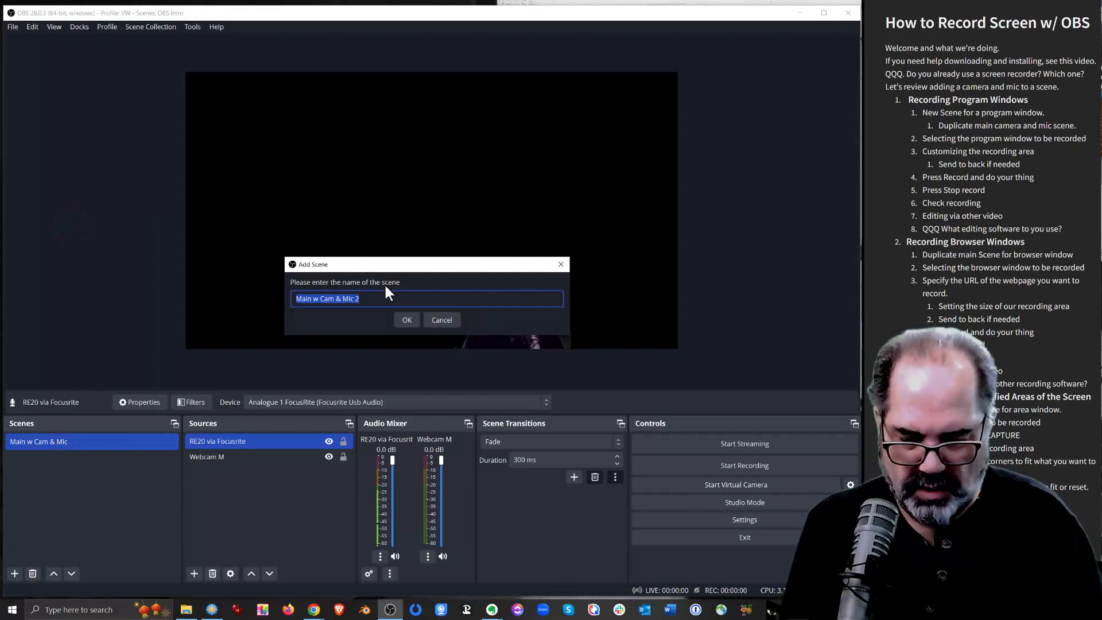
type("Program")
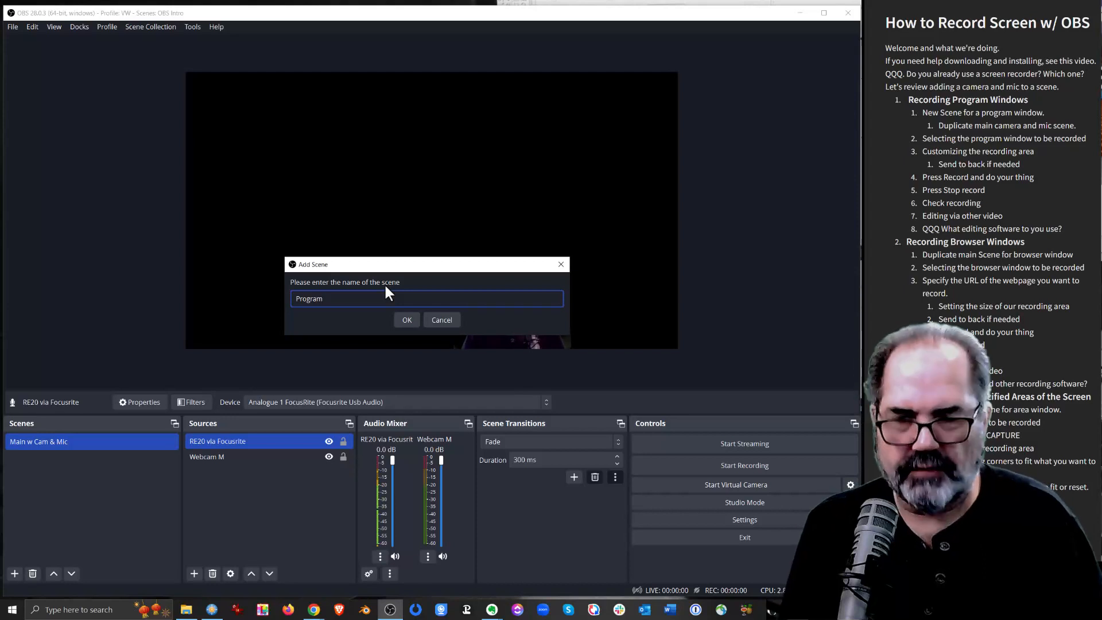
type(" Window")
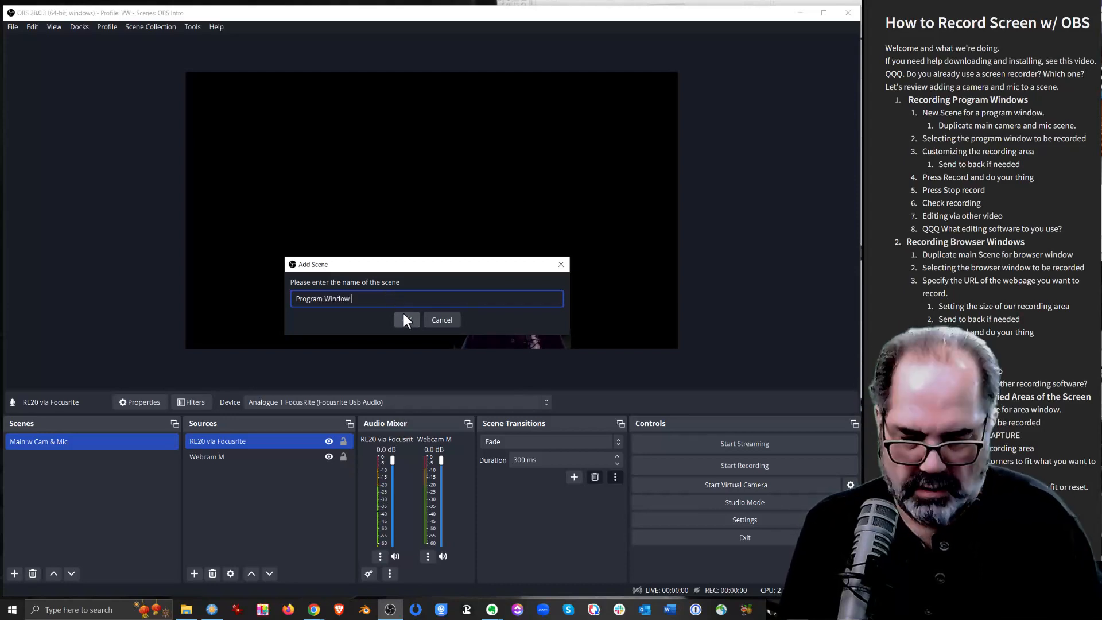
type(" w me")
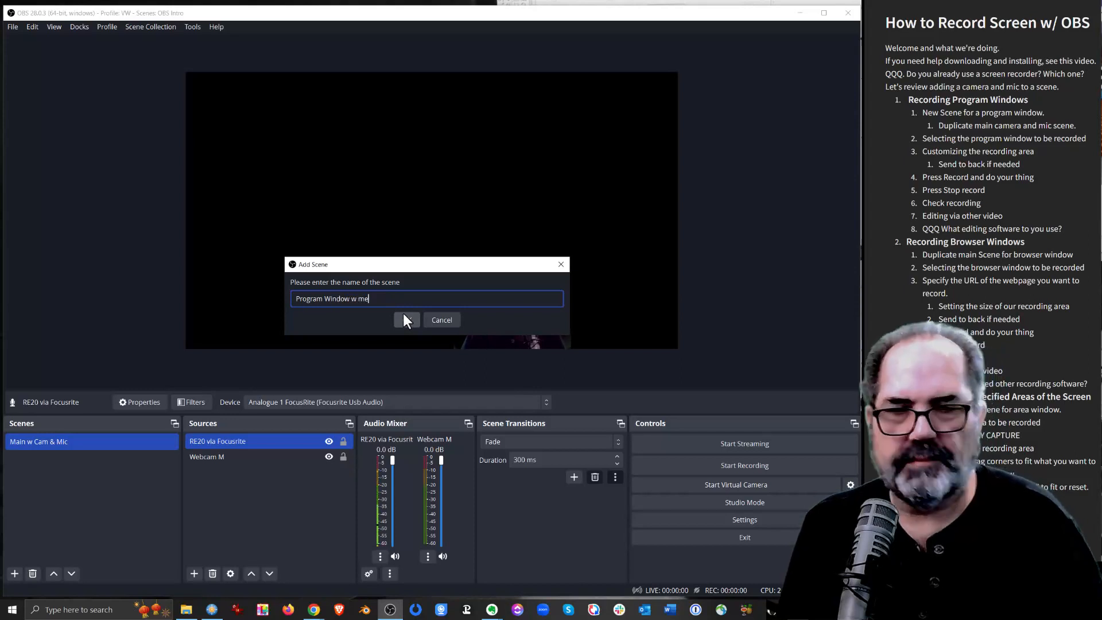
left_click(406, 320)
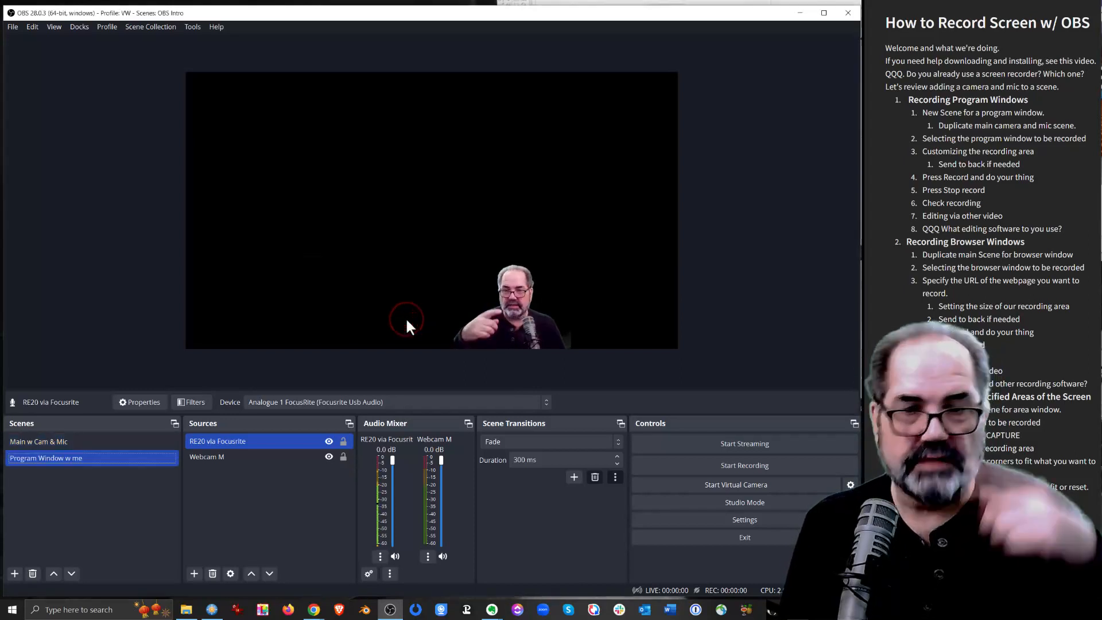
Add a new Window Capture source named "Browser full" to the "Program Window w me" scene
left_click(219, 509)
left_click(228, 459)
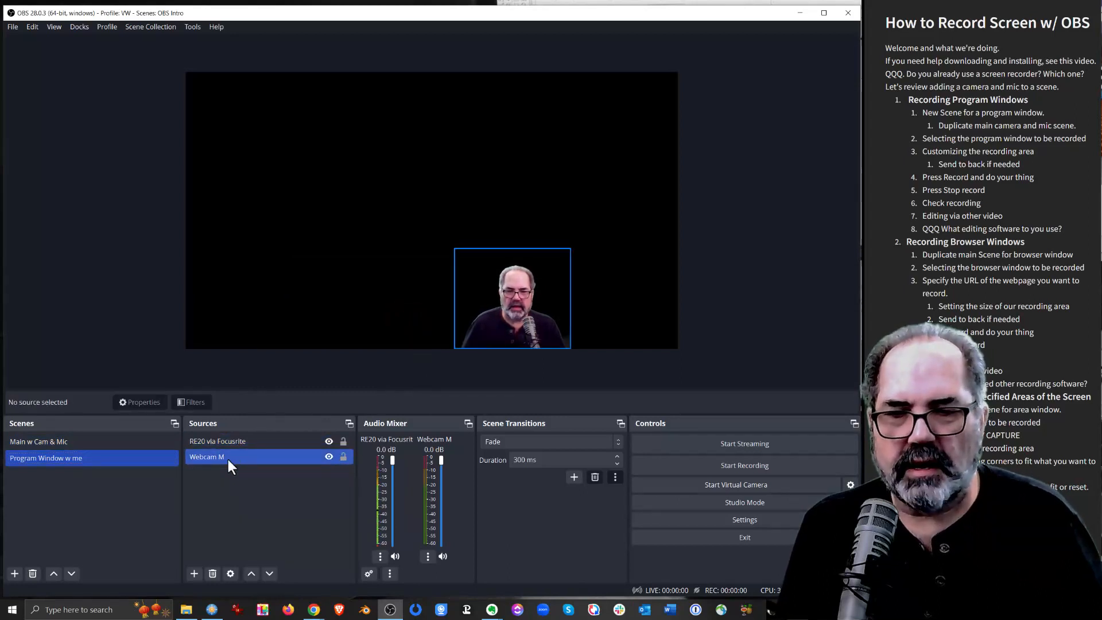
left_click(230, 521)
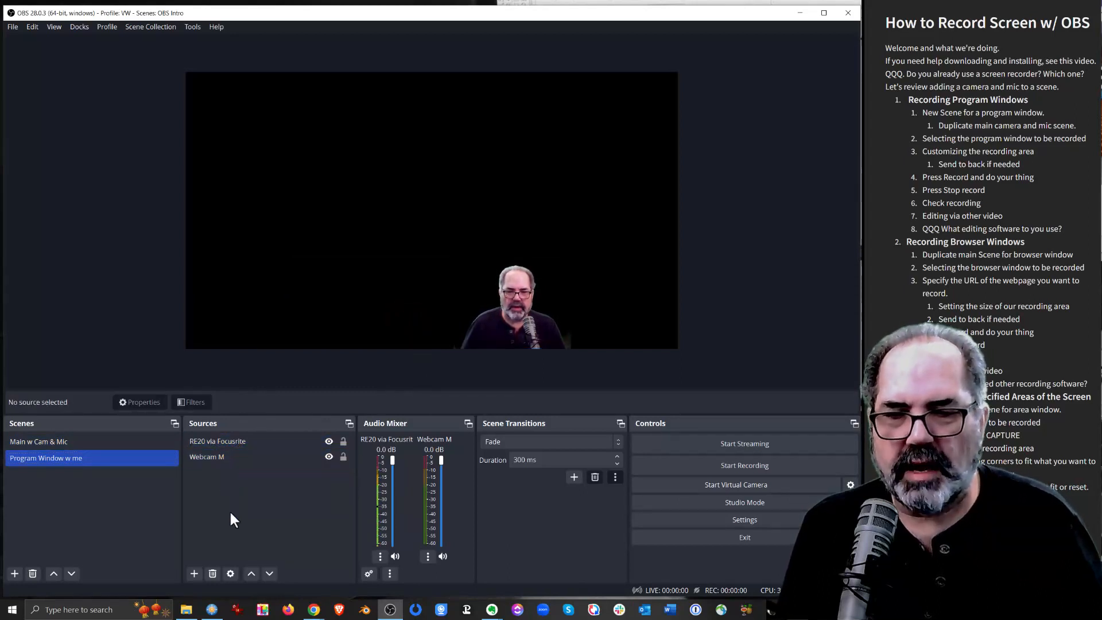
left_click(195, 574)
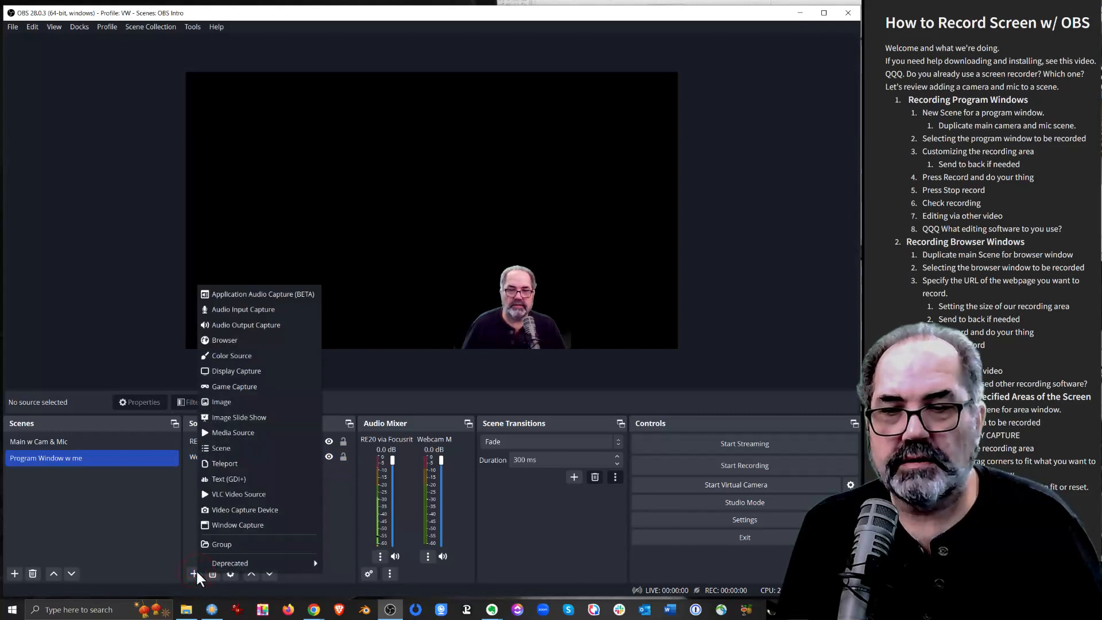
left_click(229, 522)
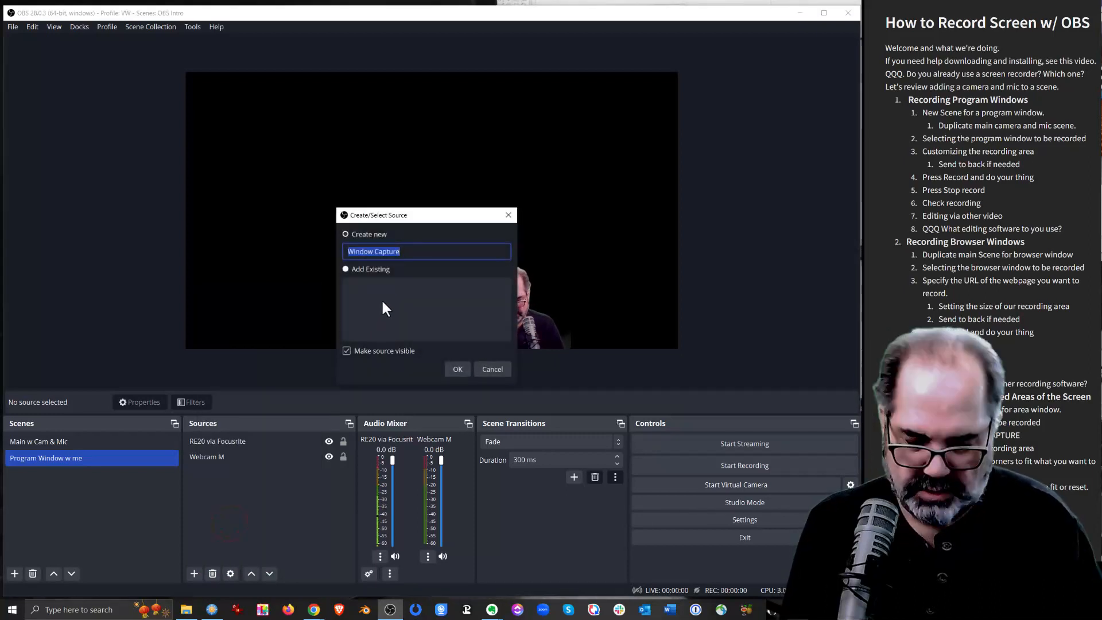
type("Br")
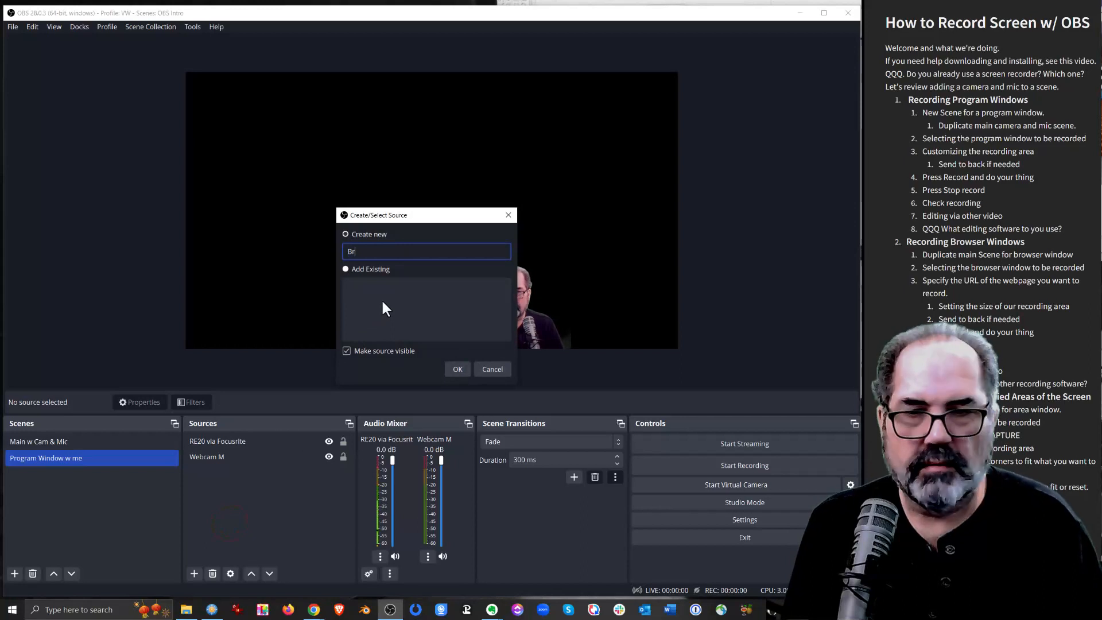
type("ows")
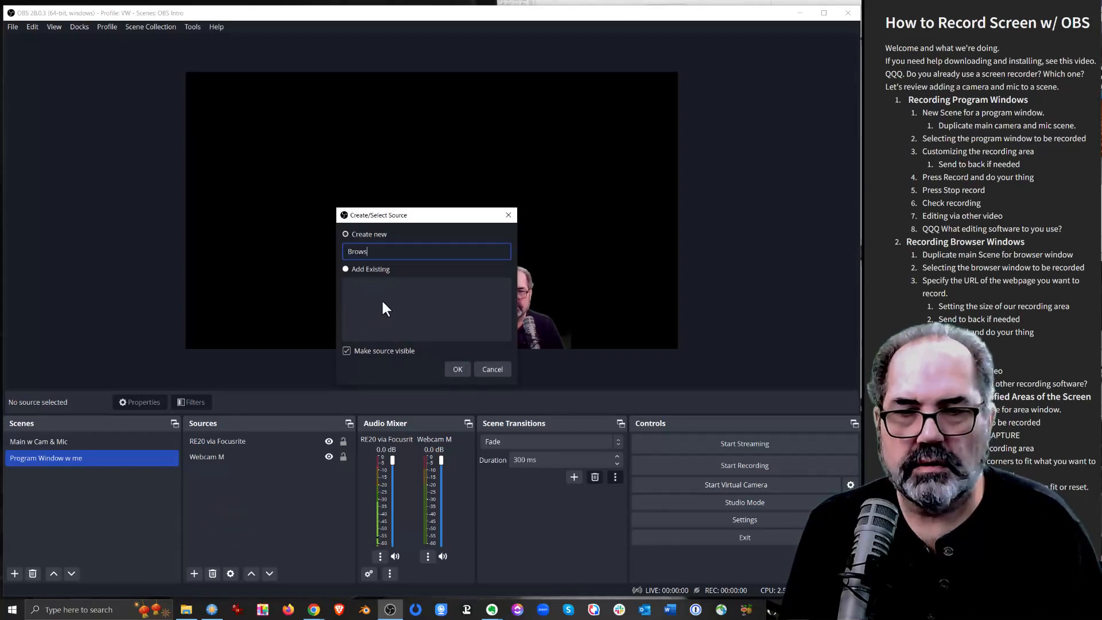
type("er full")
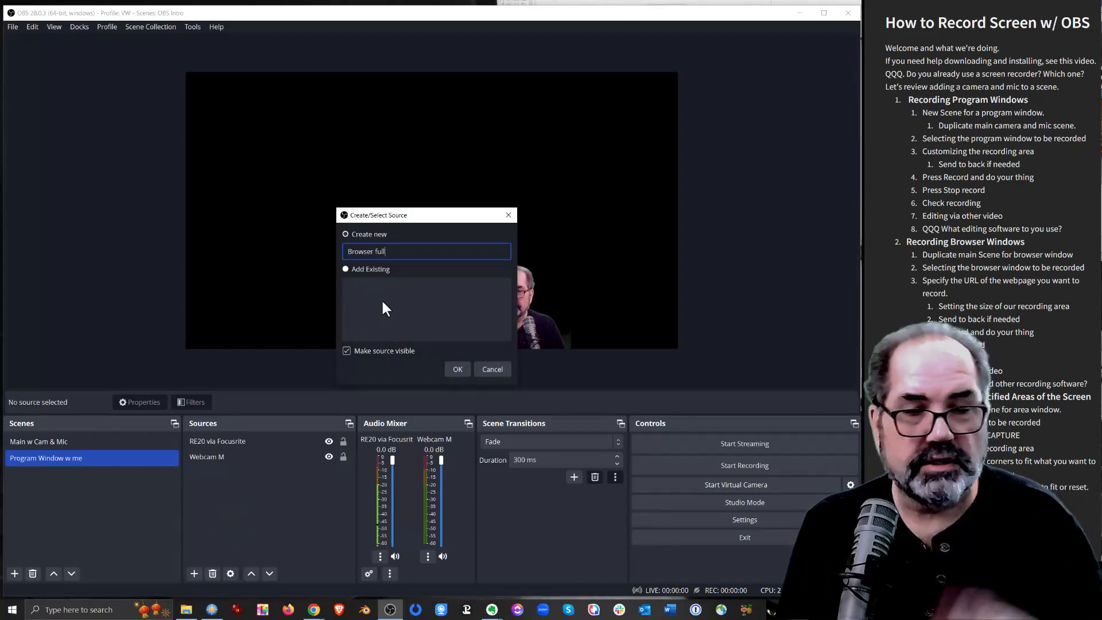
left_click(460, 364)
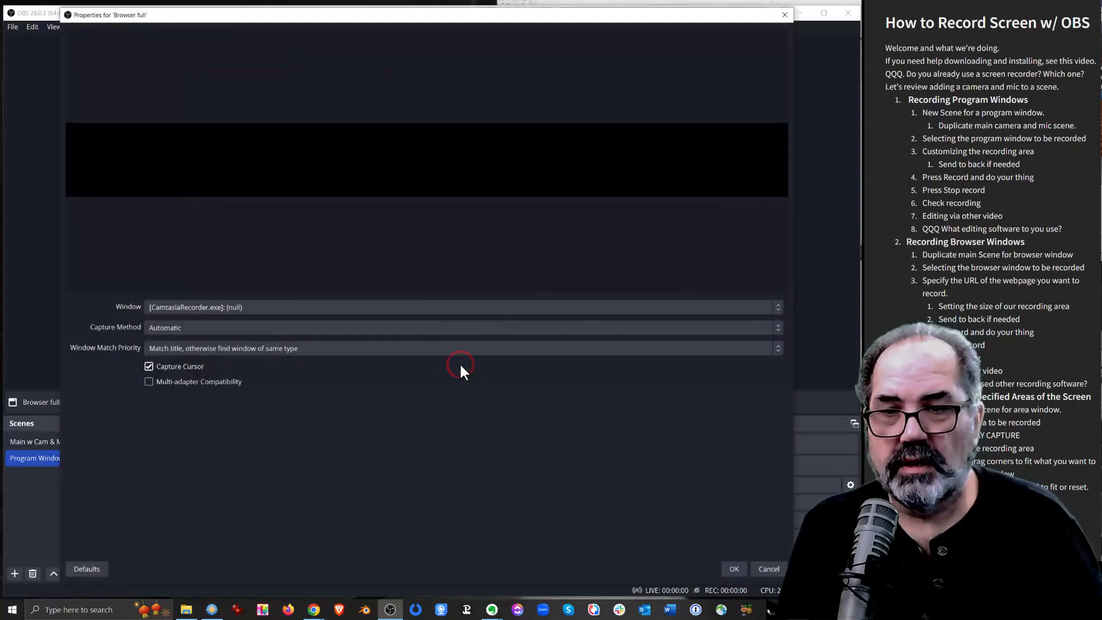
Set the captured window to the "Open Broadcaster Software | OBS" Google Chrome window and accept the source's properties
left_click(299, 310)
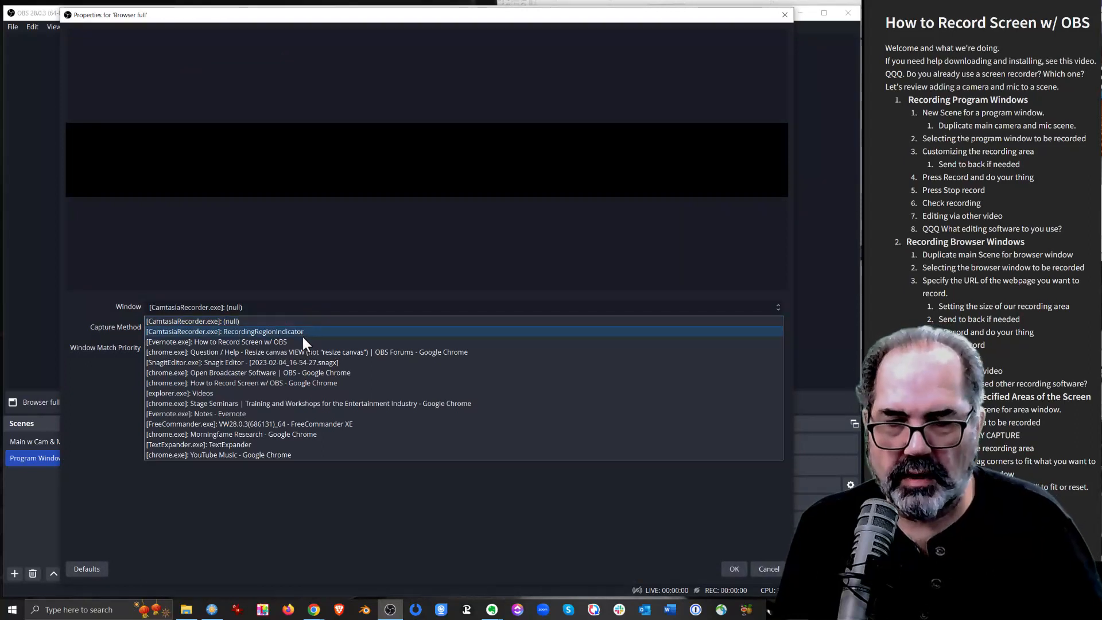
left_click(288, 372)
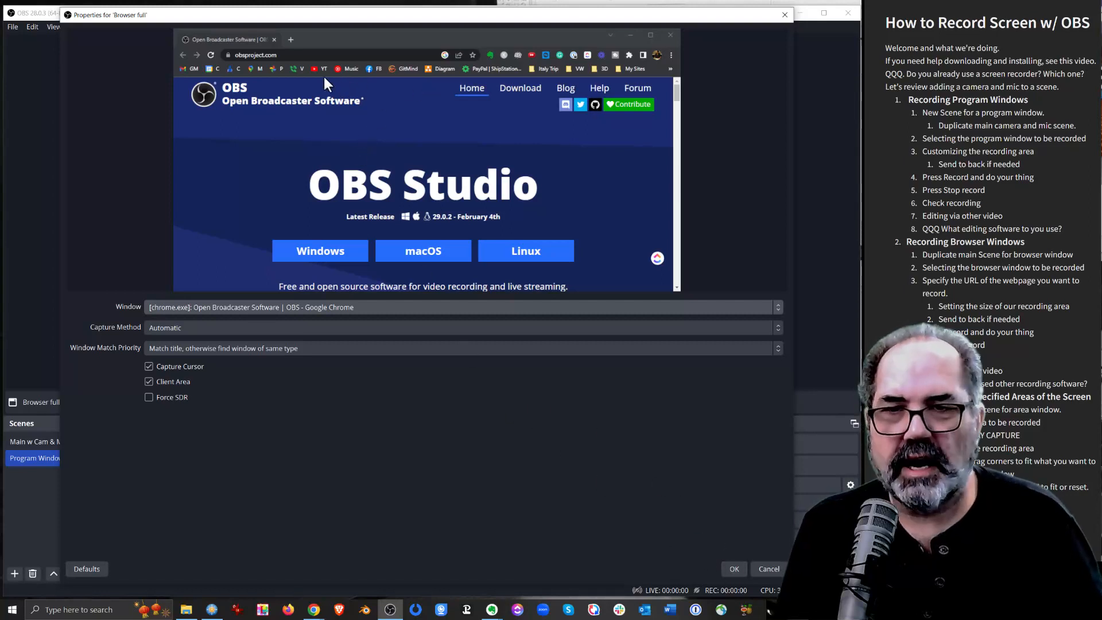
left_click(733, 570)
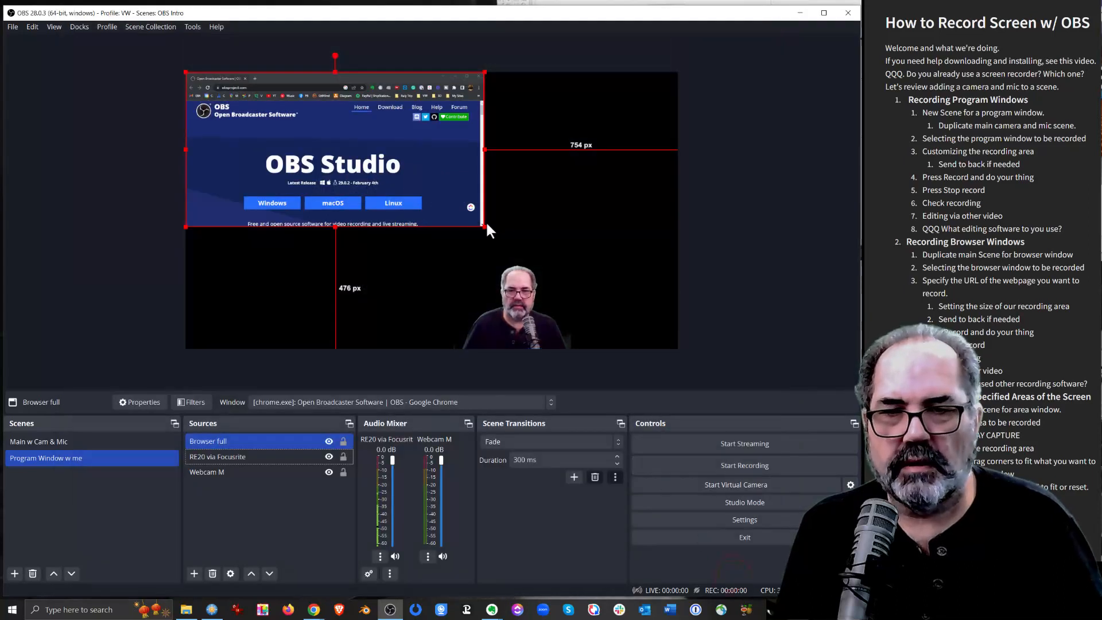
Scale the "Browser full" source on the canvas with the Fit to screen transform
right_click(432, 177)
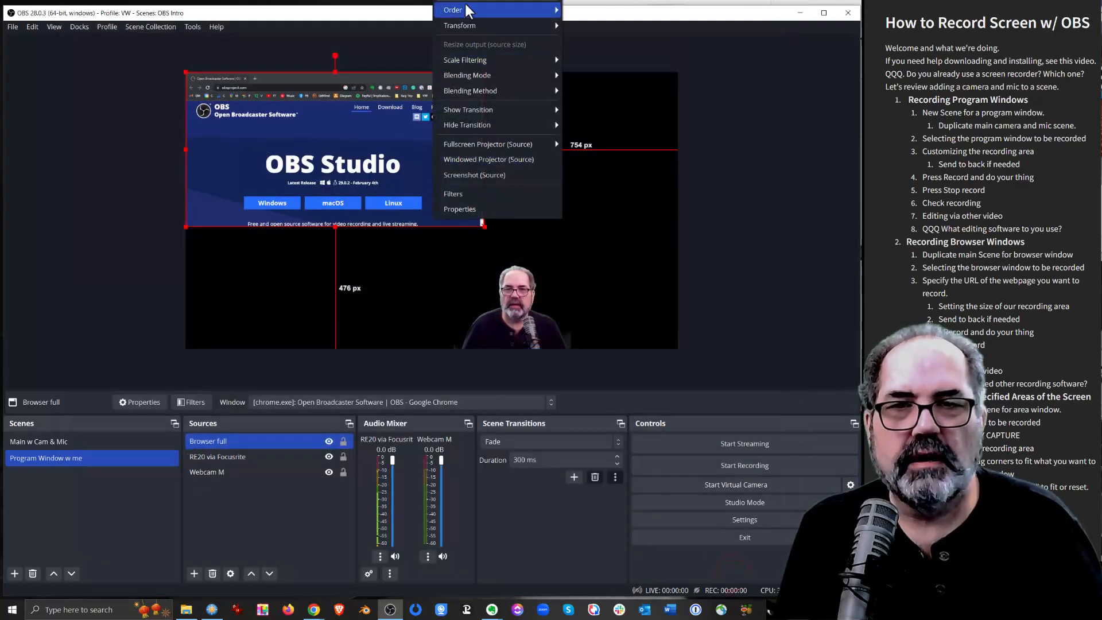
mouse_move(499, 28)
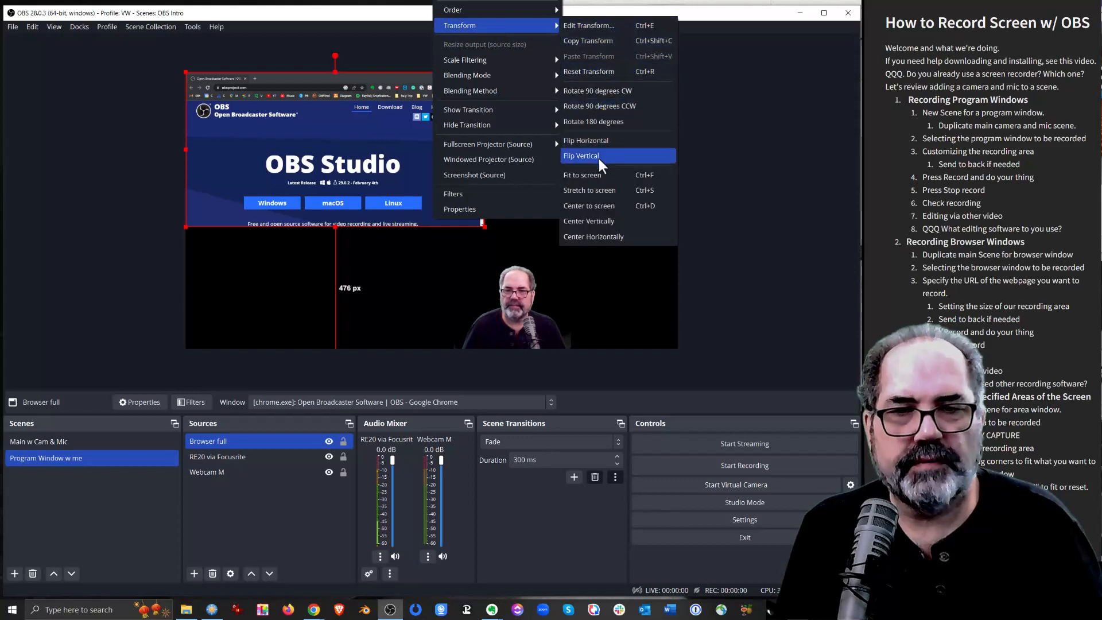
left_click(595, 173)
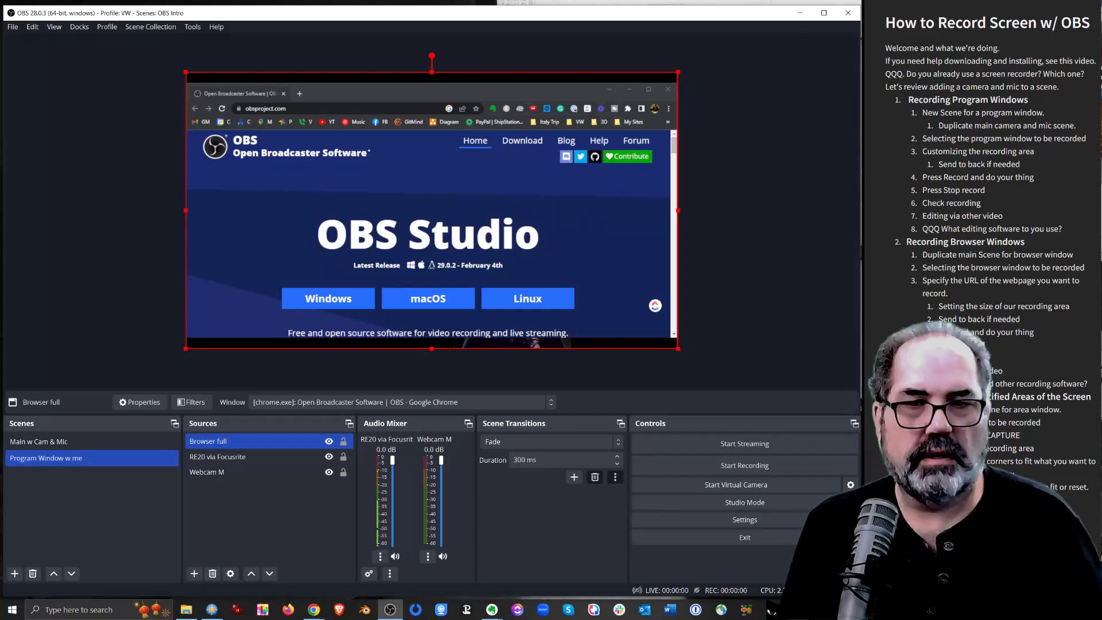
left_click(566, 196)
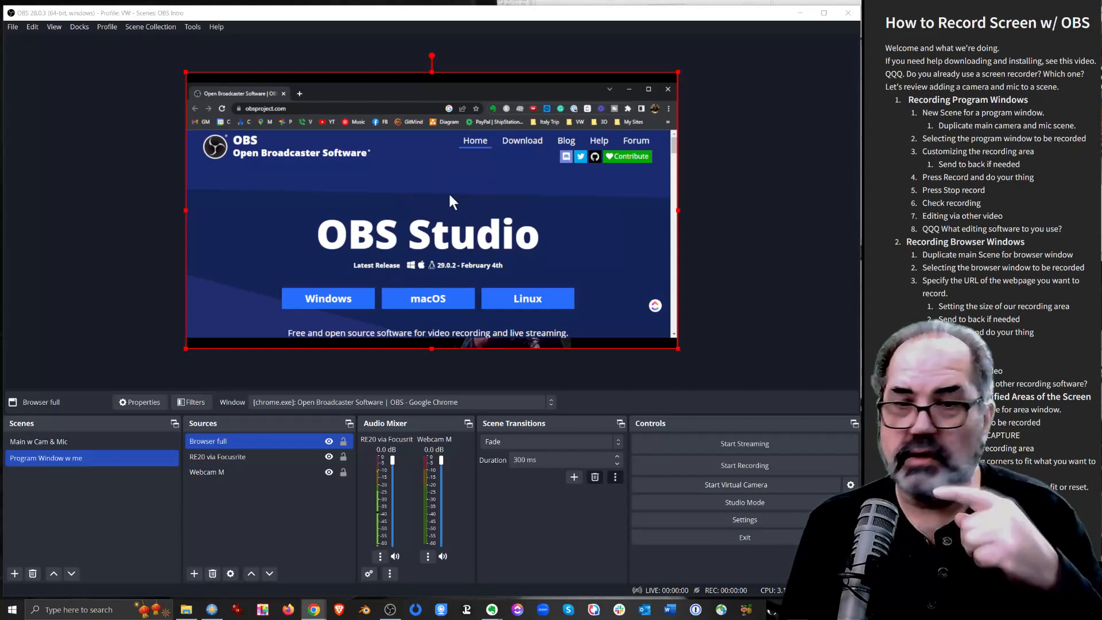
Open a new tab in the captured Chrome window, switch back to the Open Broadcaster Software tab, and return to OBS
left_click(300, 94)
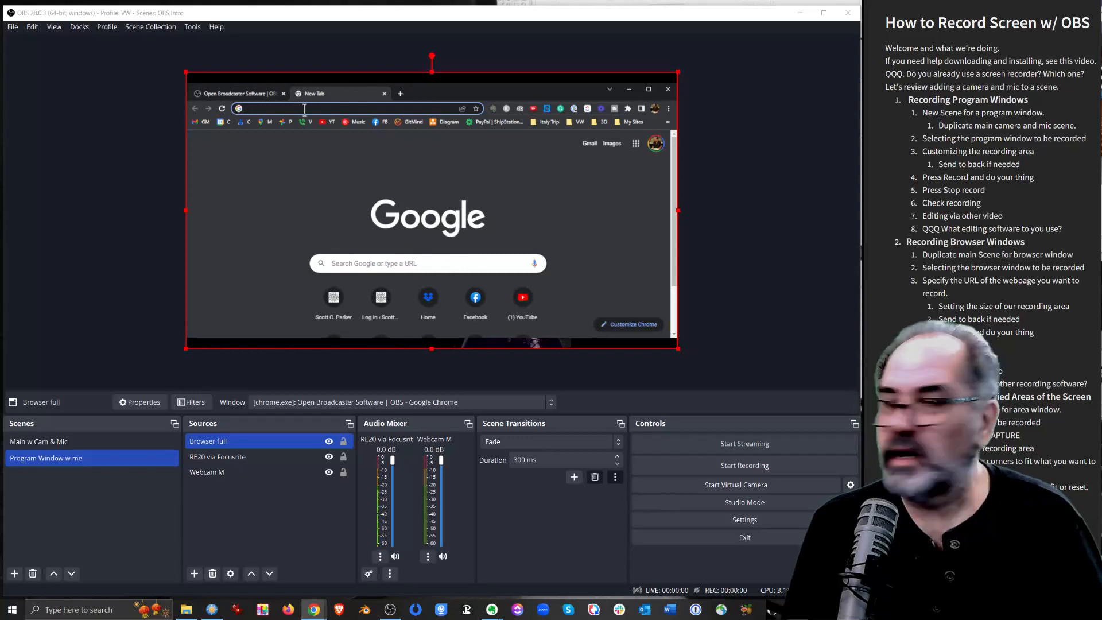
left_click(246, 93)
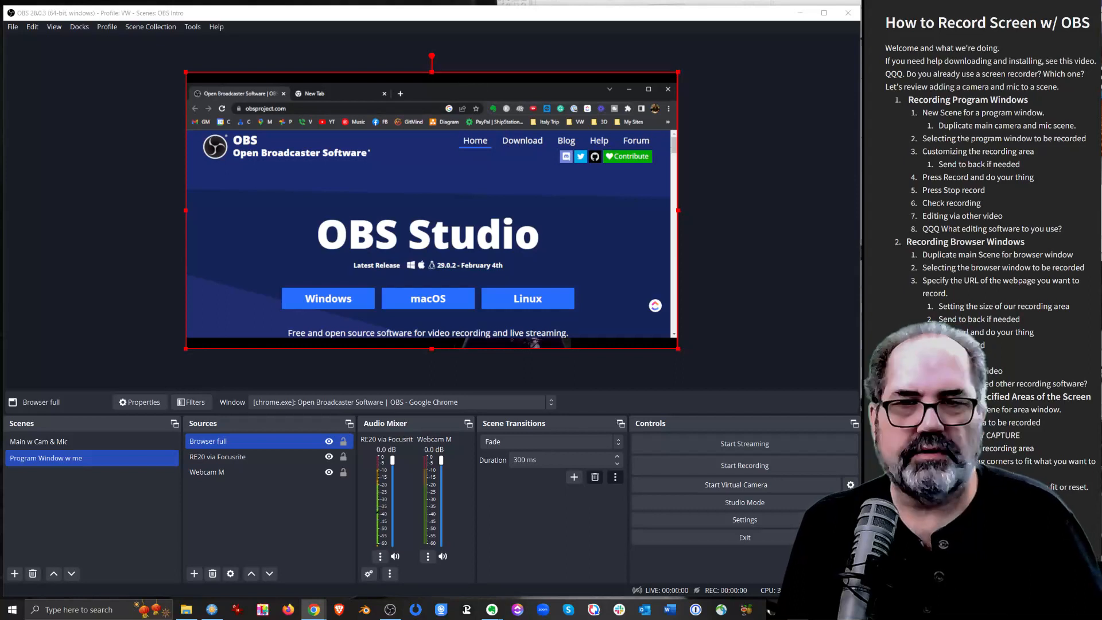
left_click(757, 141)
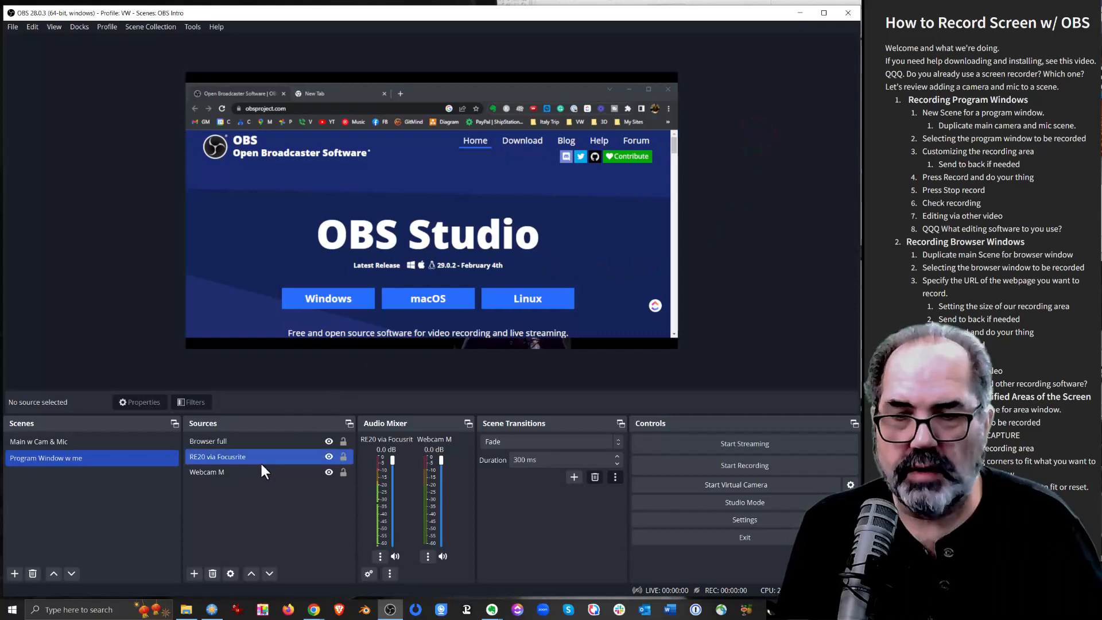
Move the "Browser full" source below "Webcam M" in the source order of the "Program Window w me" scene
left_click(235, 441)
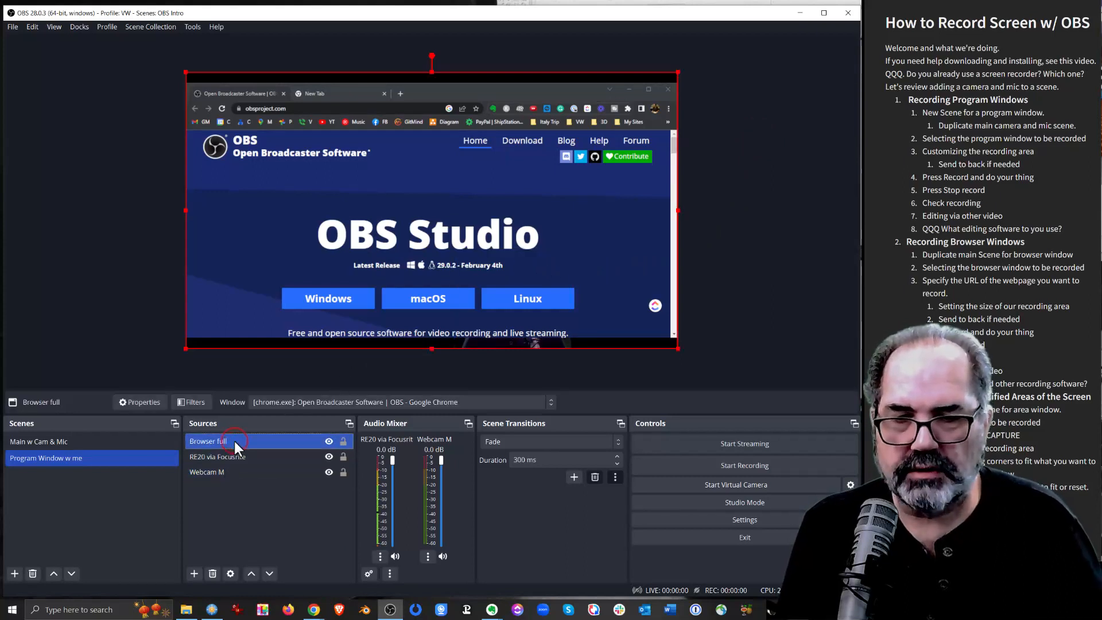
left_click(267, 574)
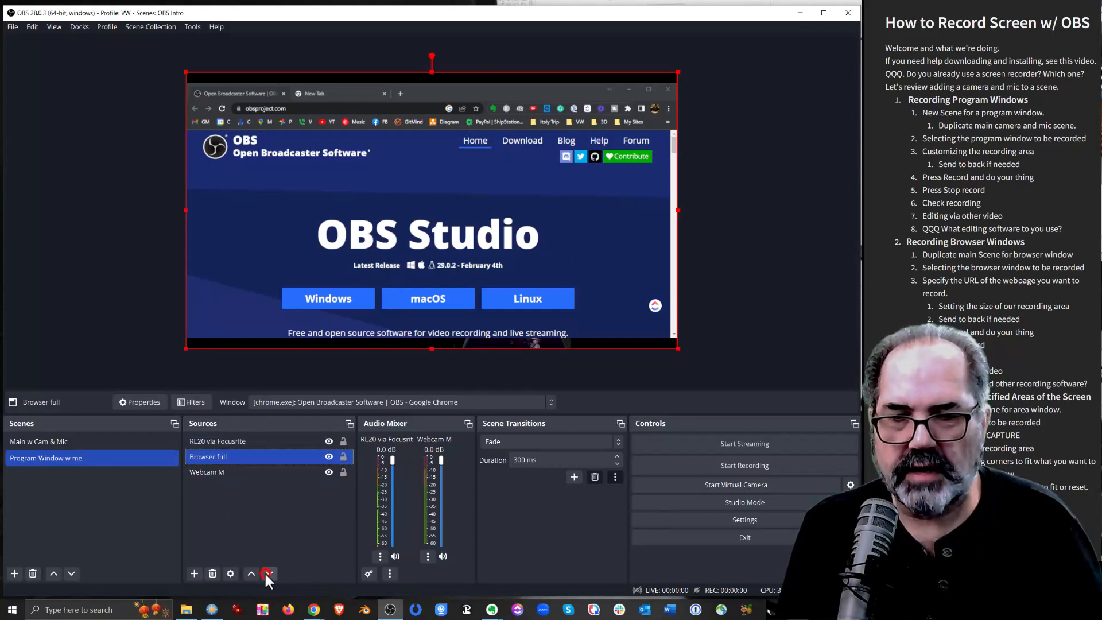
left_click(267, 572)
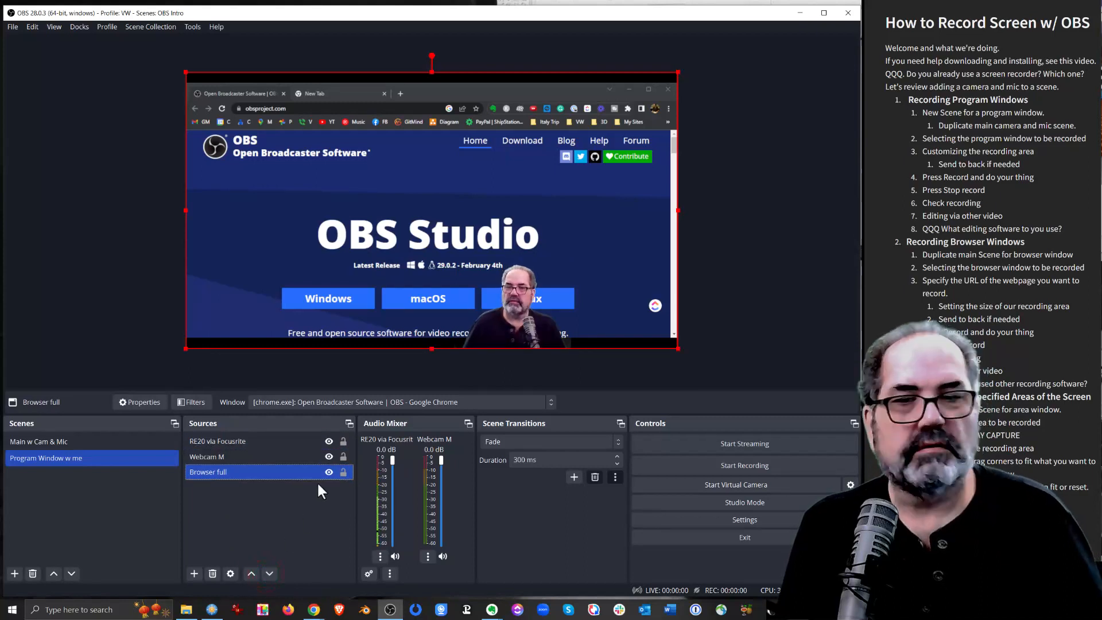
Enlarge the "Webcam M" source and place it along the canvas's bottom edge, about 311 px from the right edge
left_click(518, 316)
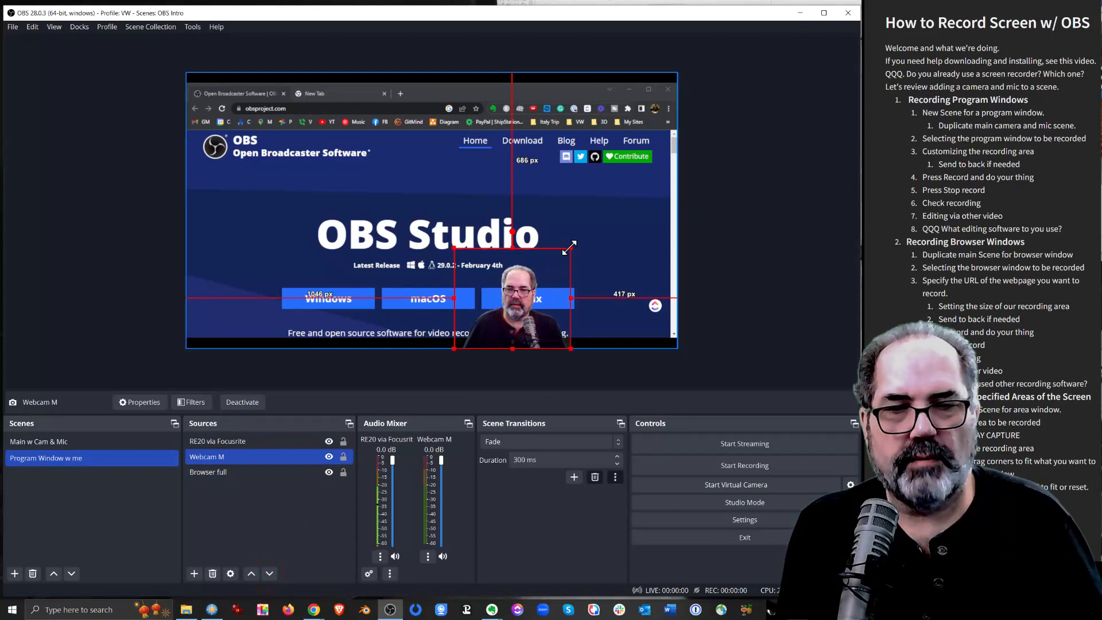
left_click_drag(570, 248, 602, 221)
left_click_drag(563, 262, 532, 263)
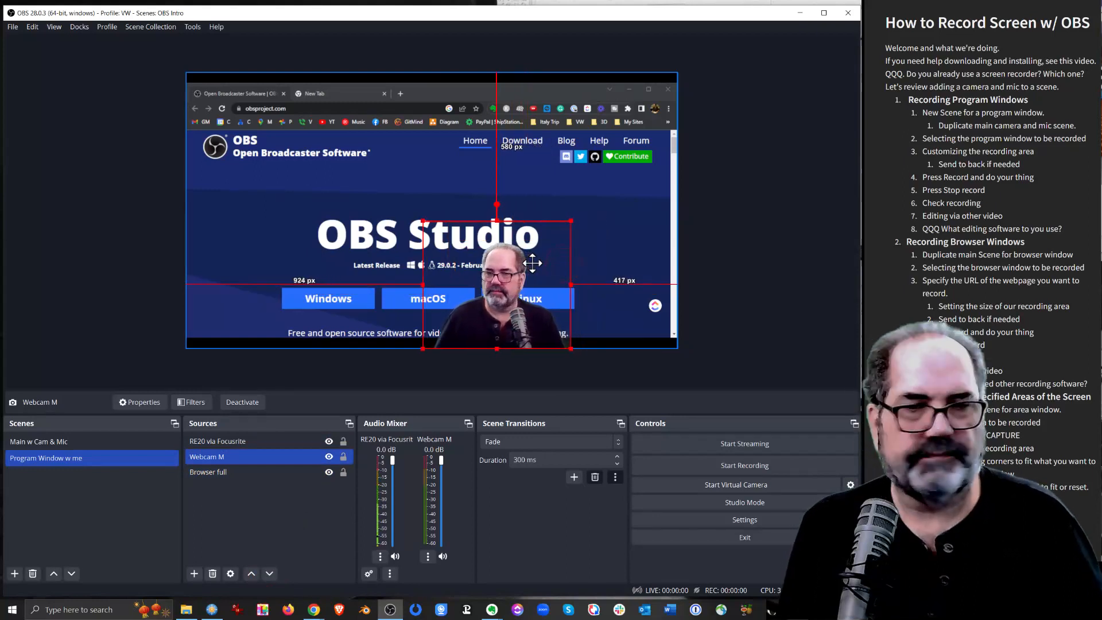
left_click_drag(543, 290, 552, 290)
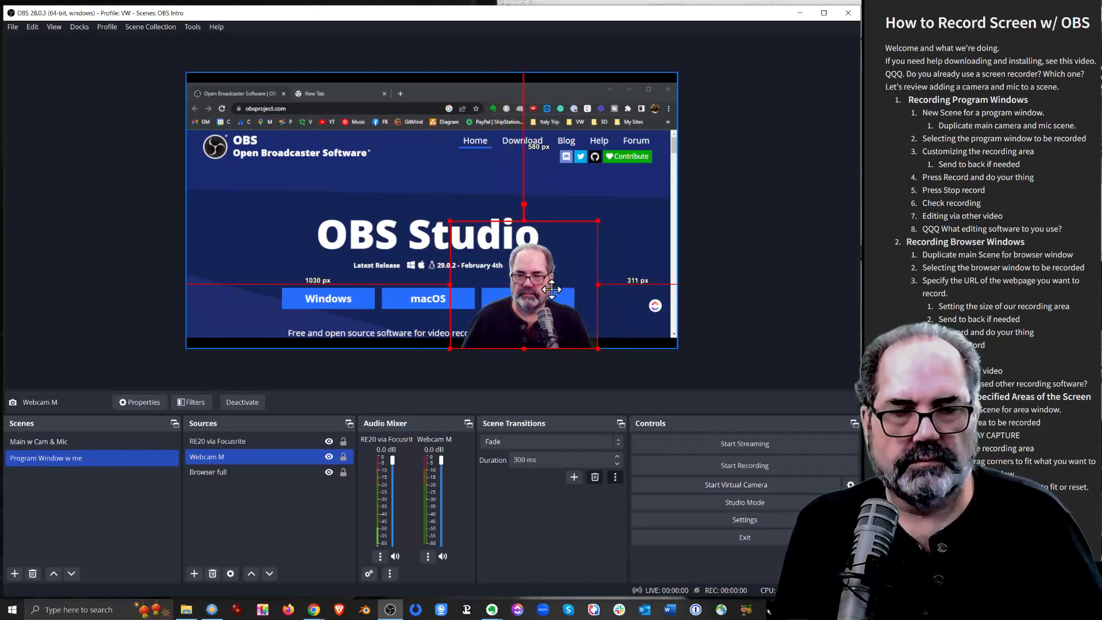
left_click(718, 309)
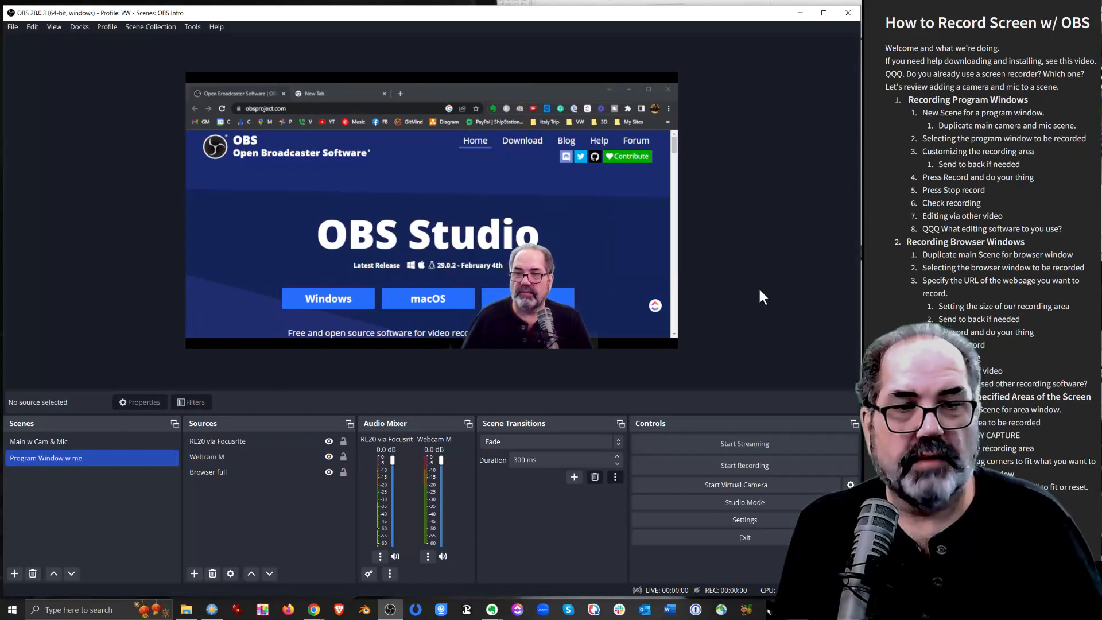
Record a short test clip of the "Program Window w me" scene and stop the recording
left_click(744, 467)
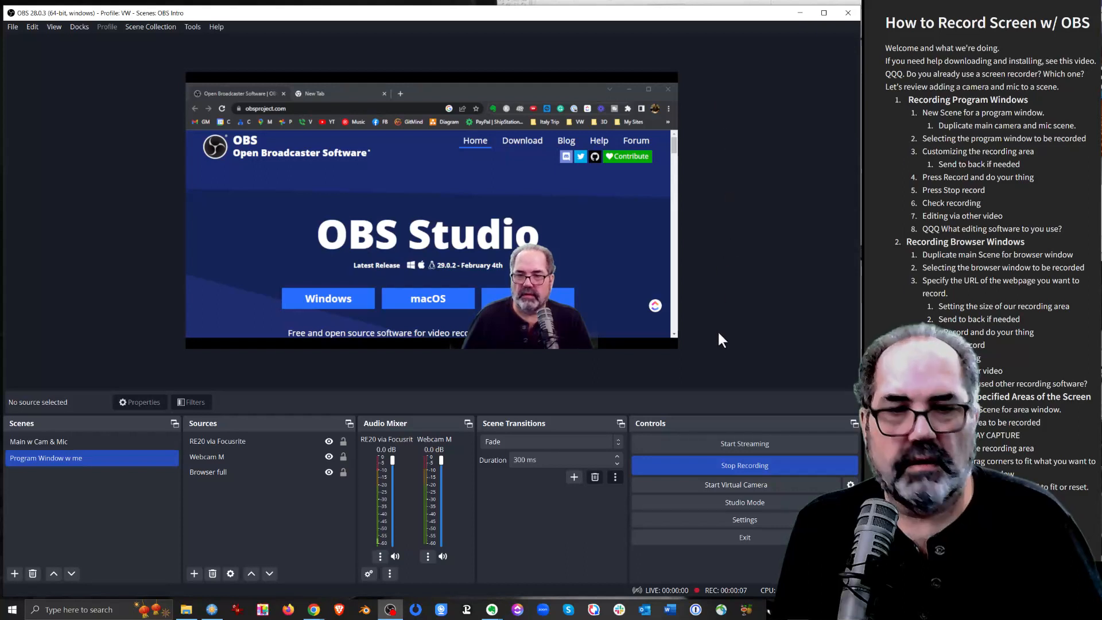
left_click(745, 464)
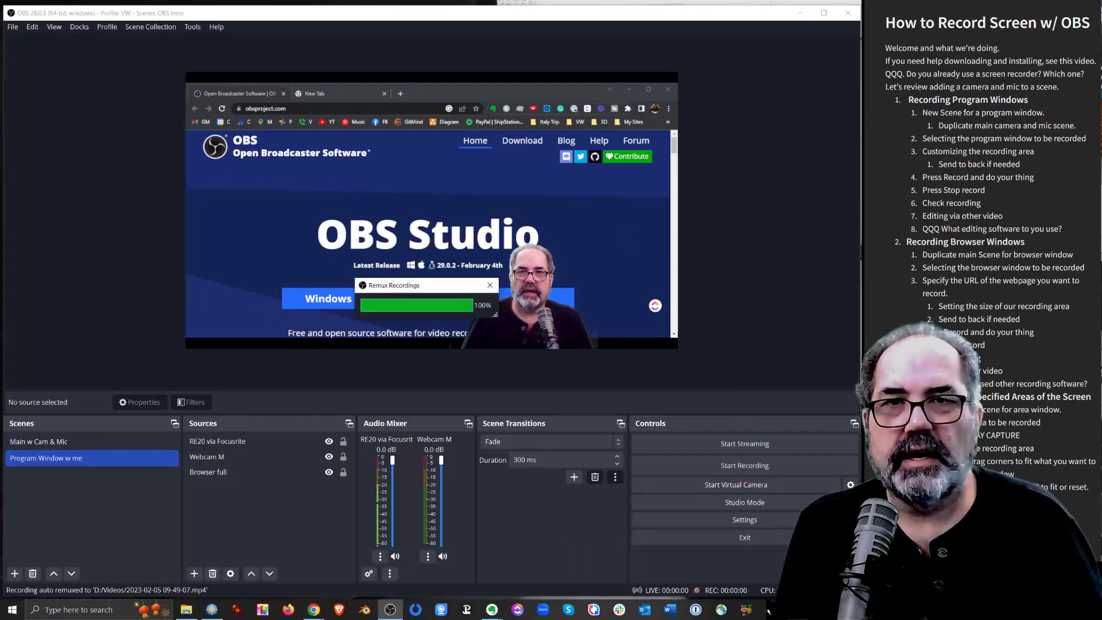
left_click_drag(368, 0, 370, 0)
left_click_drag(505, 0, 503, 50)
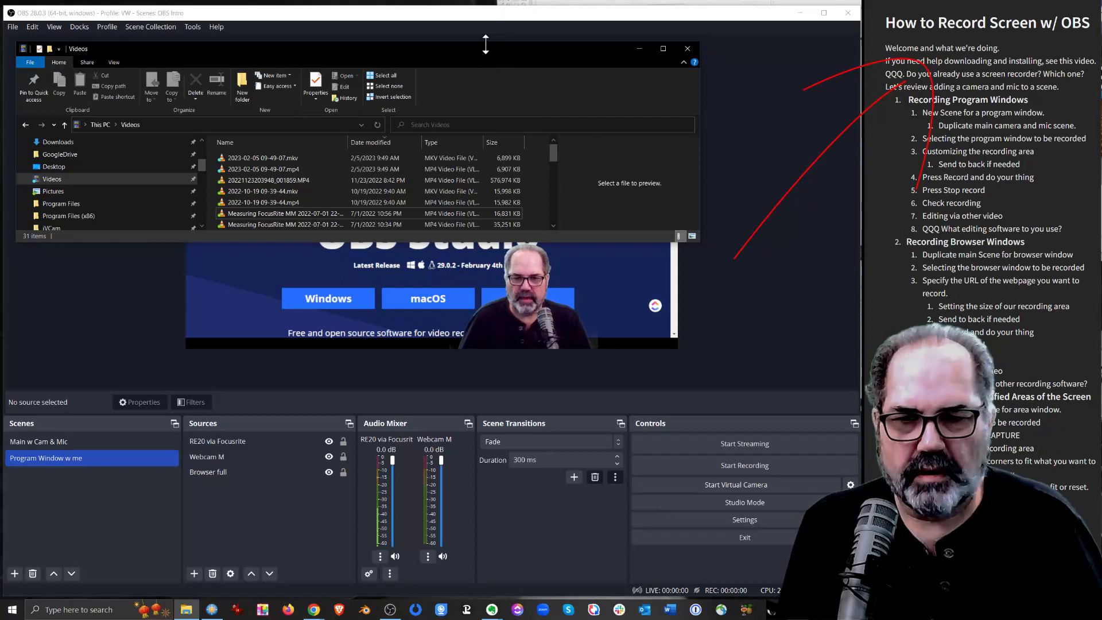
left_click_drag(486, 48, 490, 42)
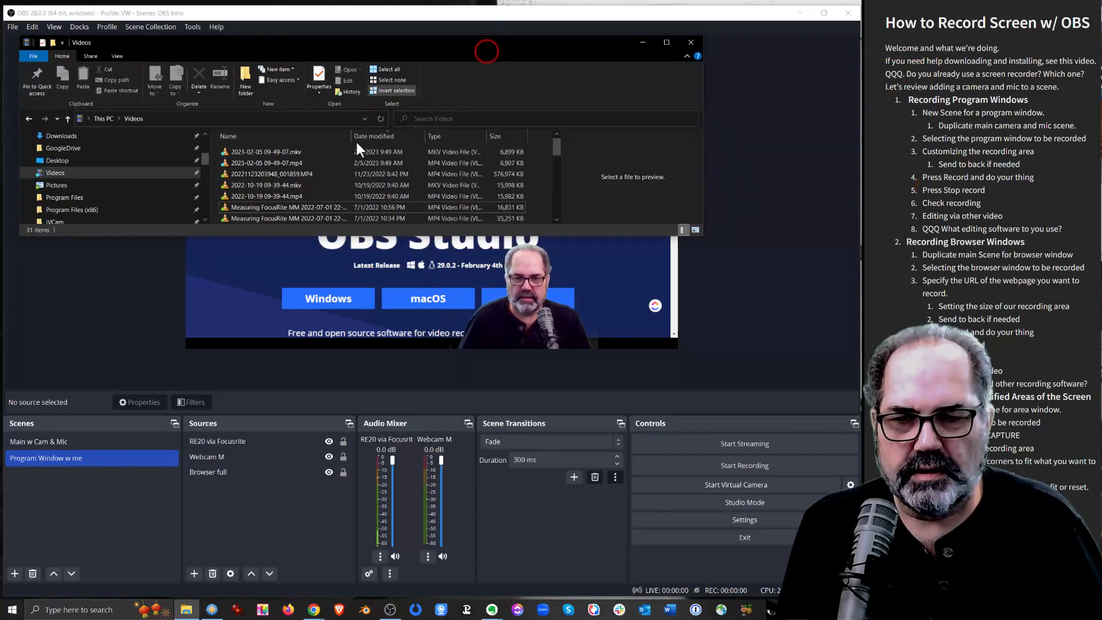
left_click(277, 163)
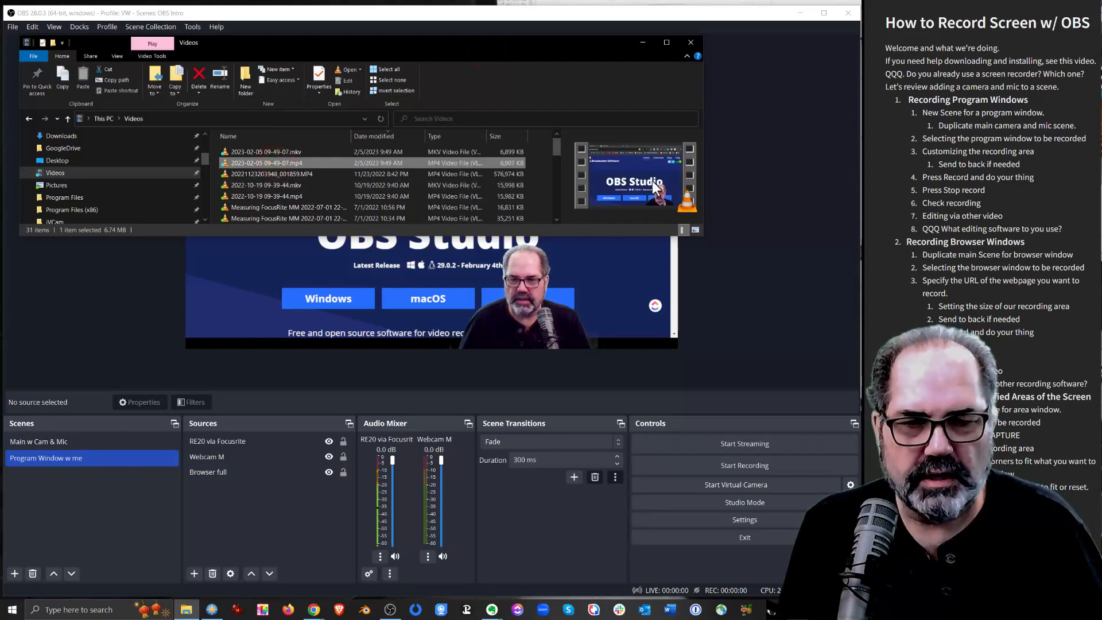
double_click(244, 163)
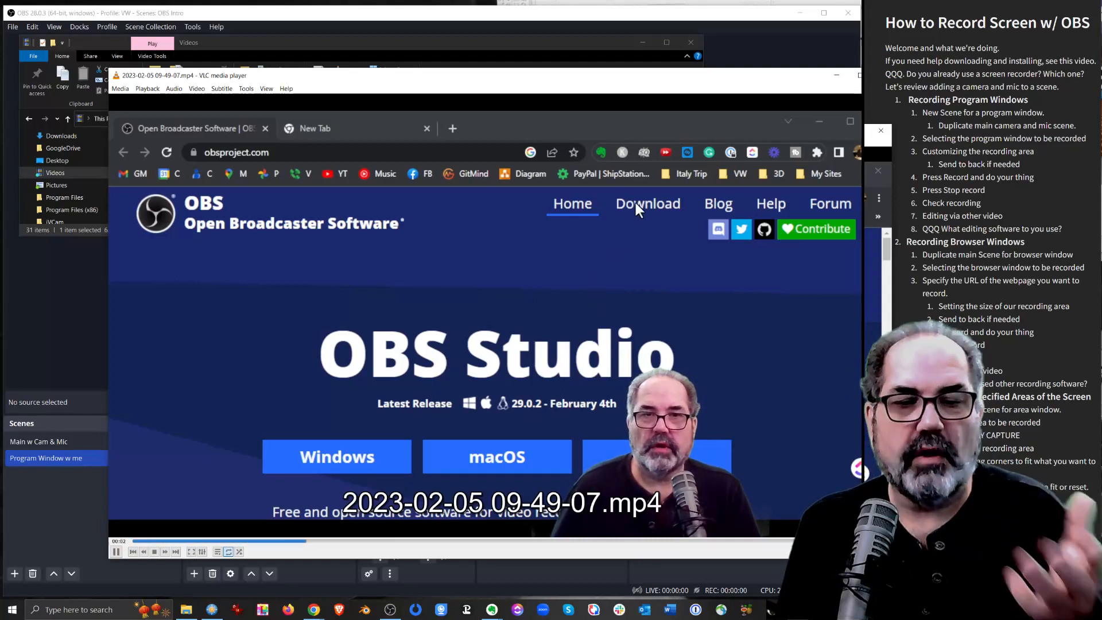
Stop the playback, move the VLC window out of the way, and return to OBS
left_click(153, 552)
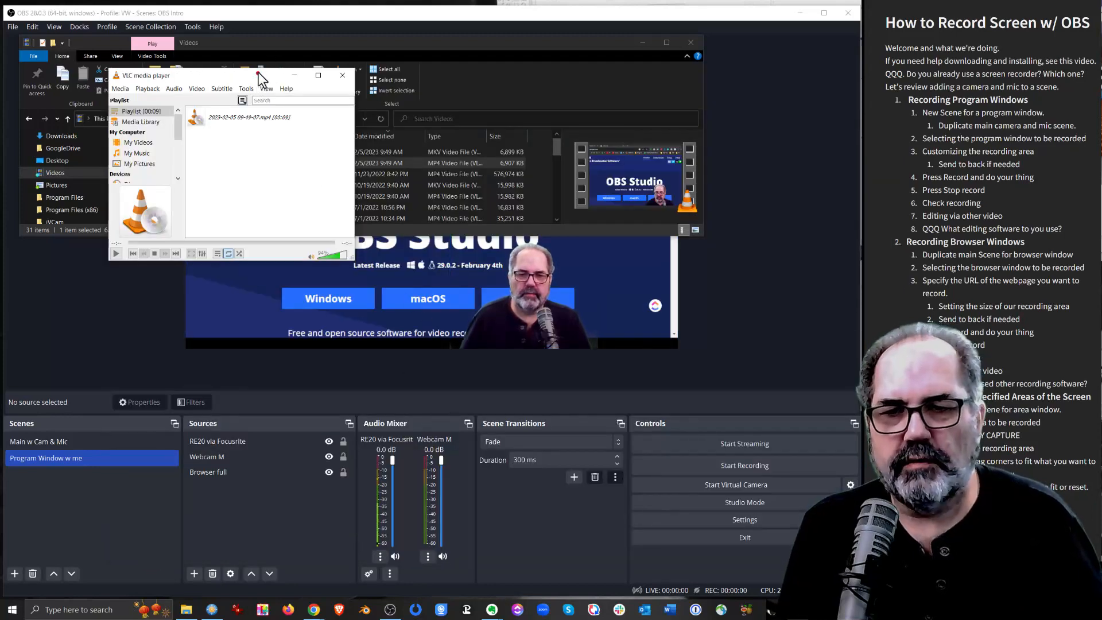
left_click_drag(257, 78, 258, 0)
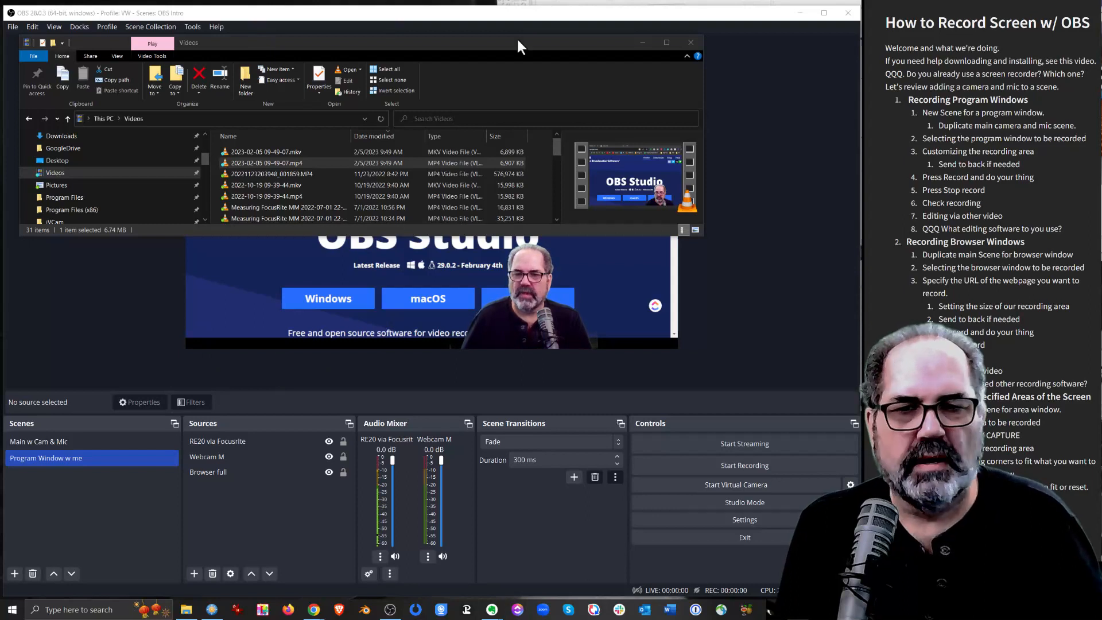
left_click(519, 13)
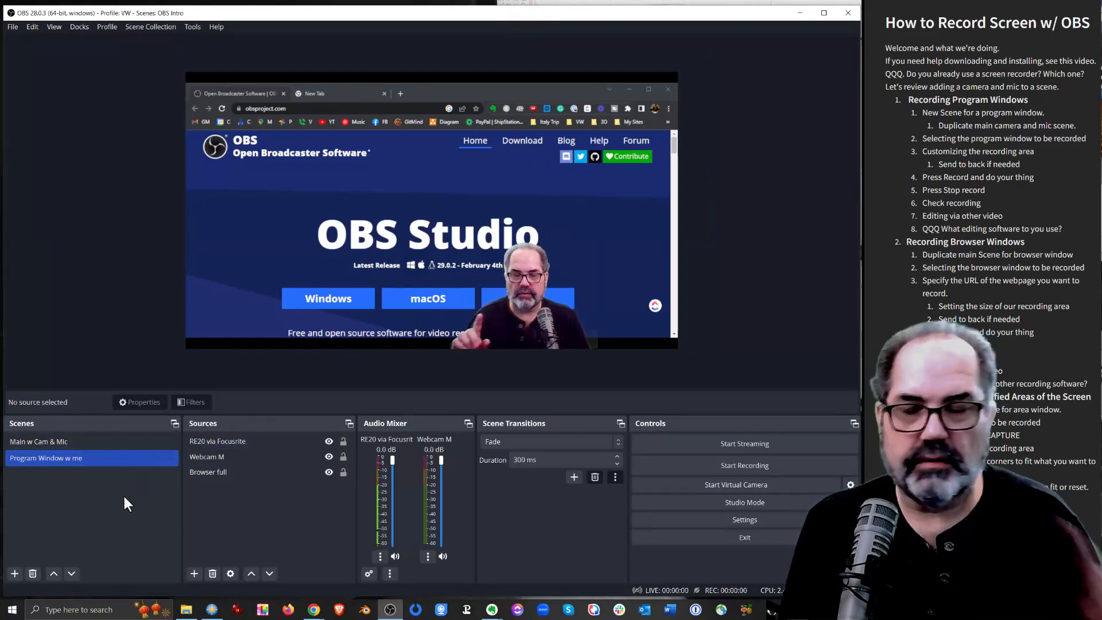
Duplicate the "Main w Cam & Mic" scene under the name "Browser just the stuff"
left_click(63, 442)
right_click(63, 442)
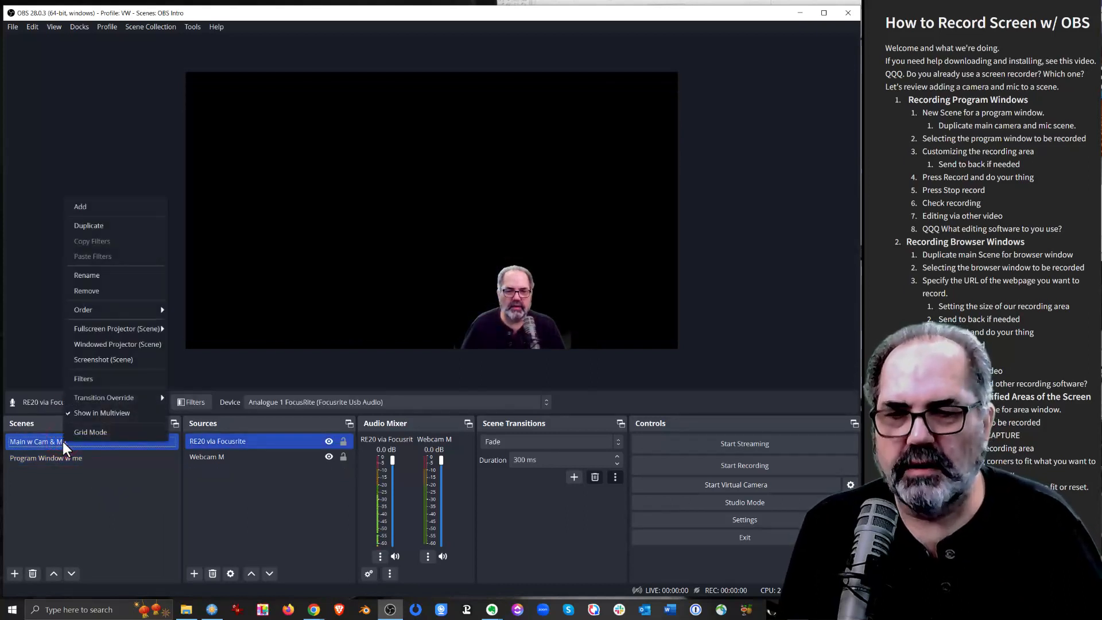
left_click(98, 226)
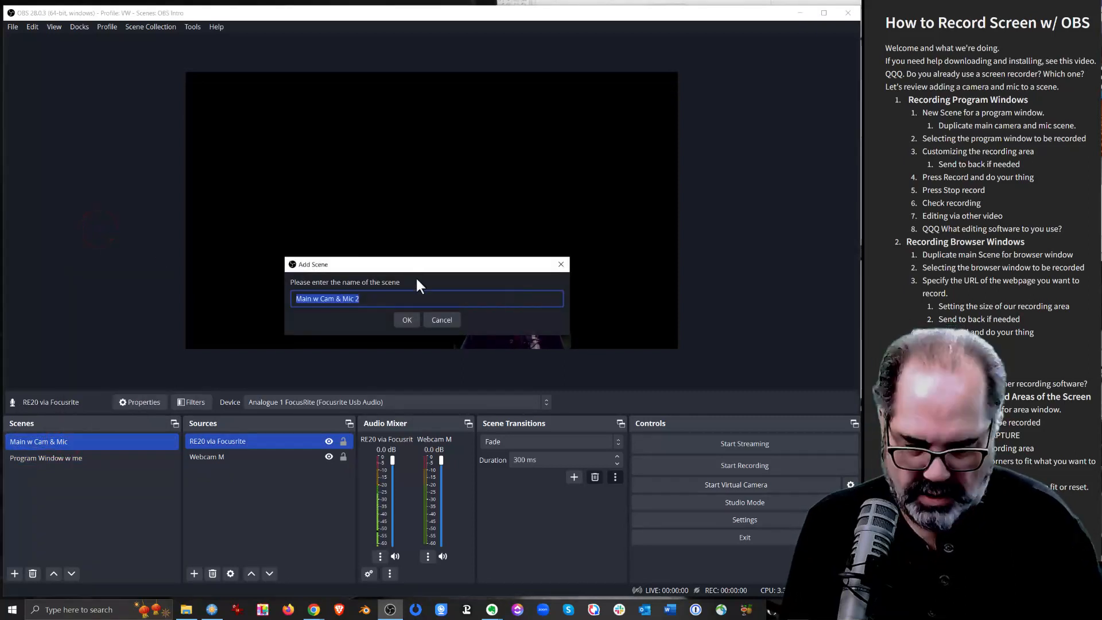
type("Browse")
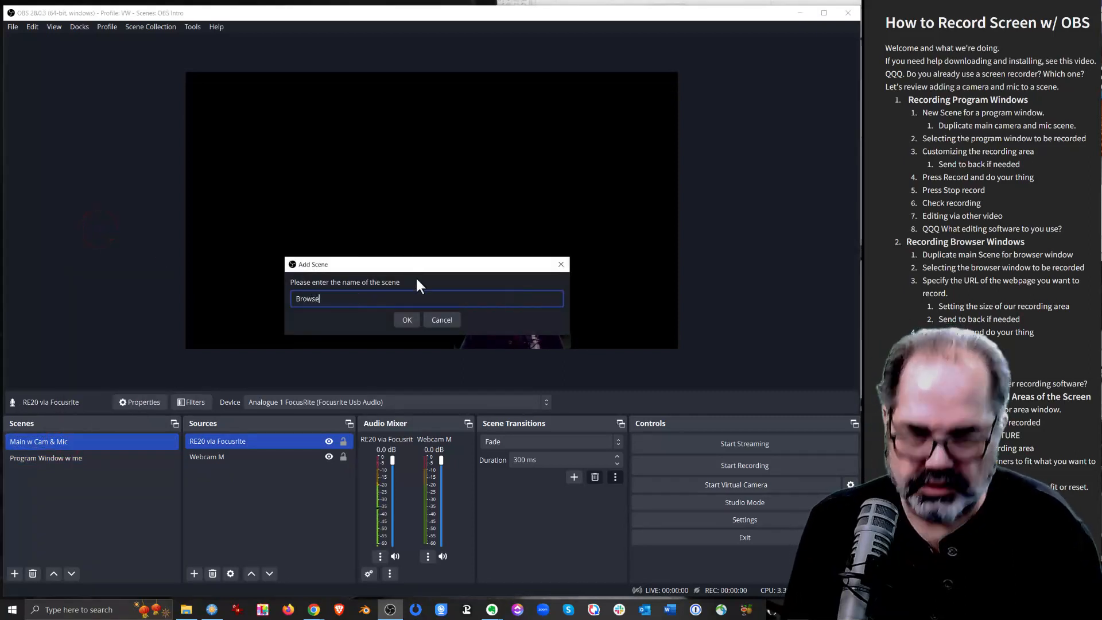
type("r just t")
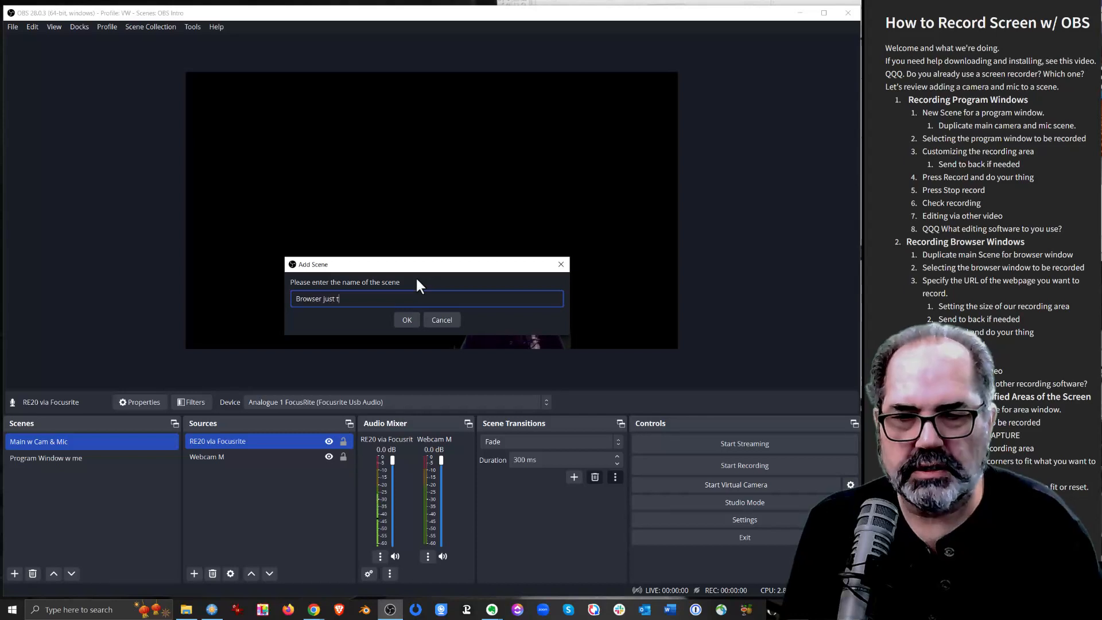
type("he stuff")
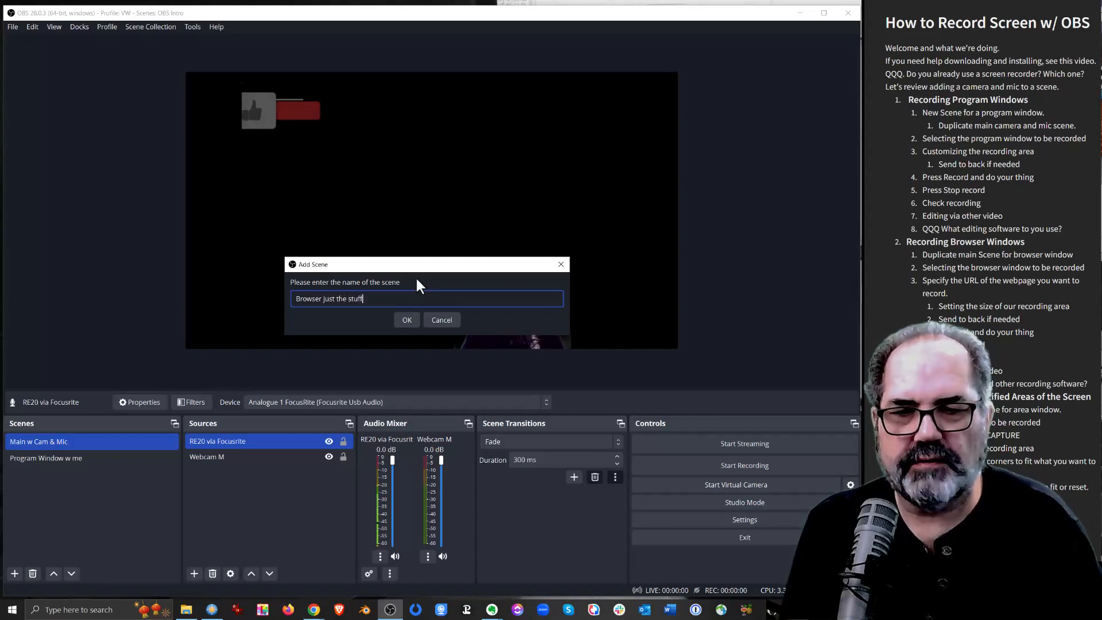
key("Return")
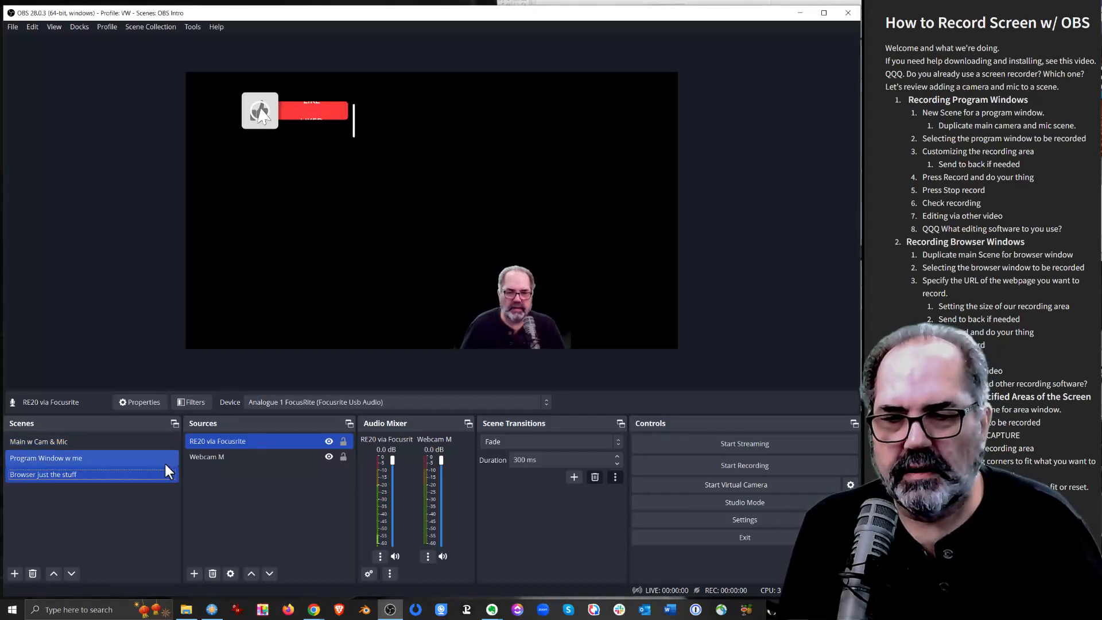
Add a new Browser source named "hstech.org" to the "Browser just the stuff" scene
left_click(209, 499)
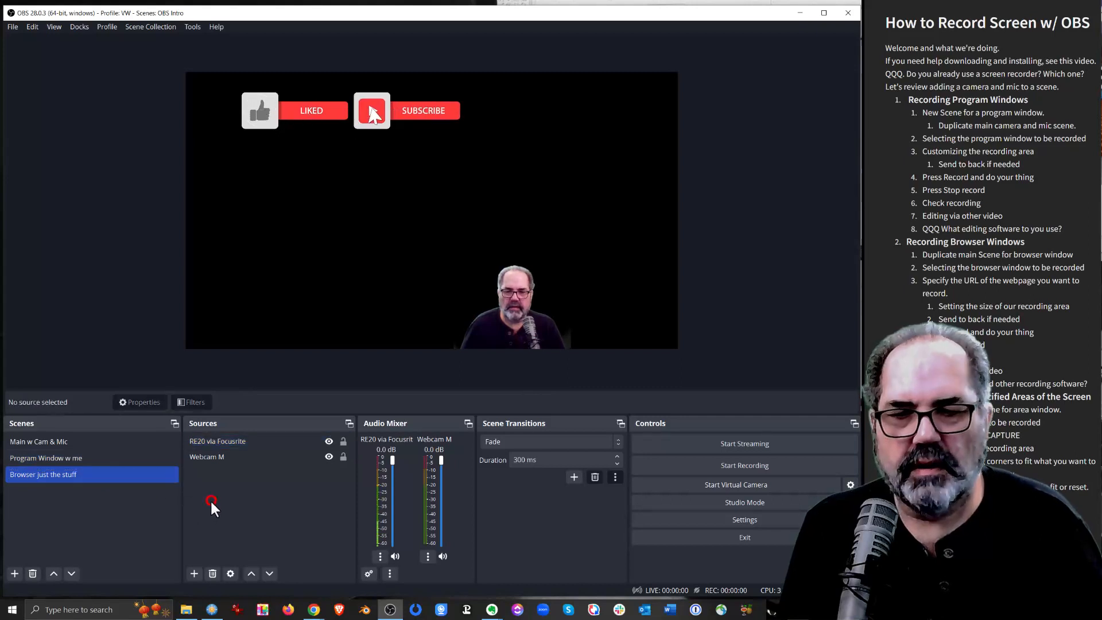
left_click(195, 576)
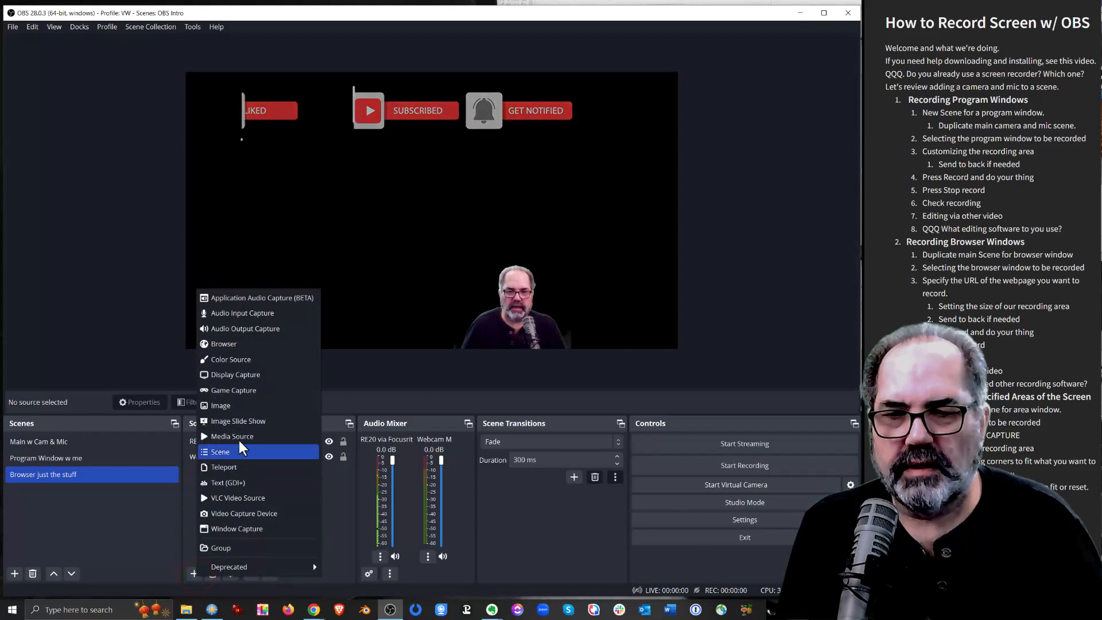
left_click(228, 343)
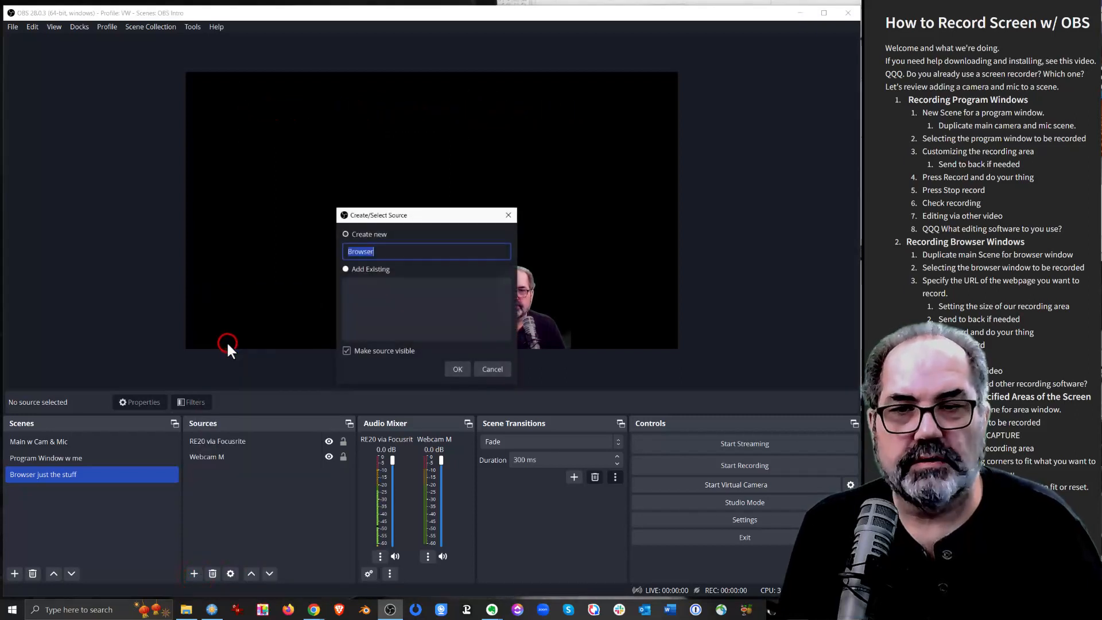
left_click(384, 252)
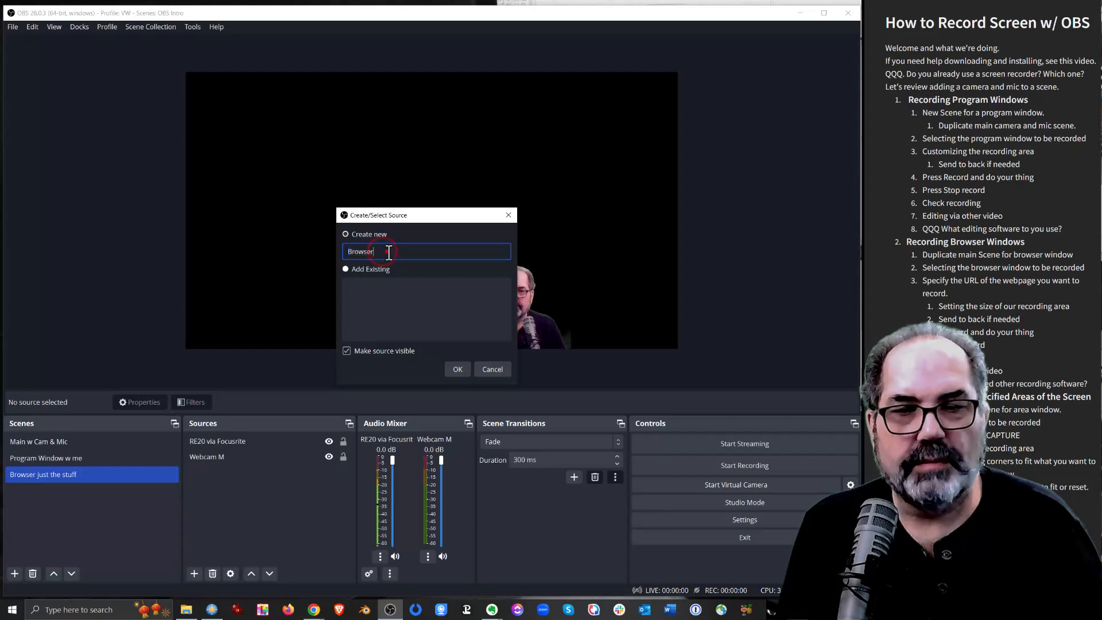
left_click_drag(387, 251, 338, 251)
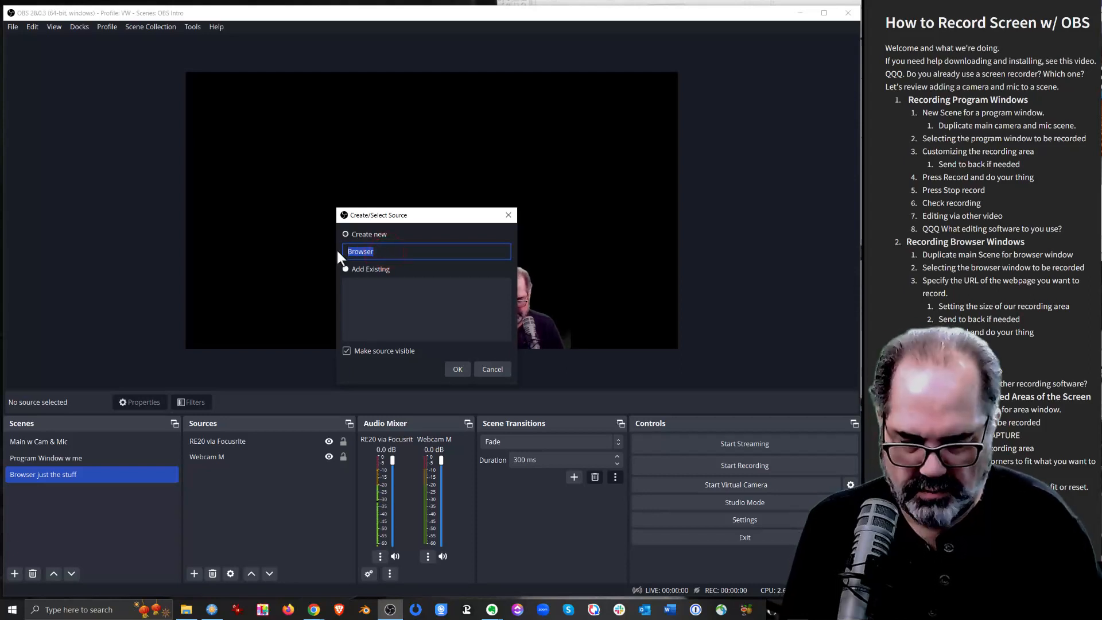
type("hstech.org")
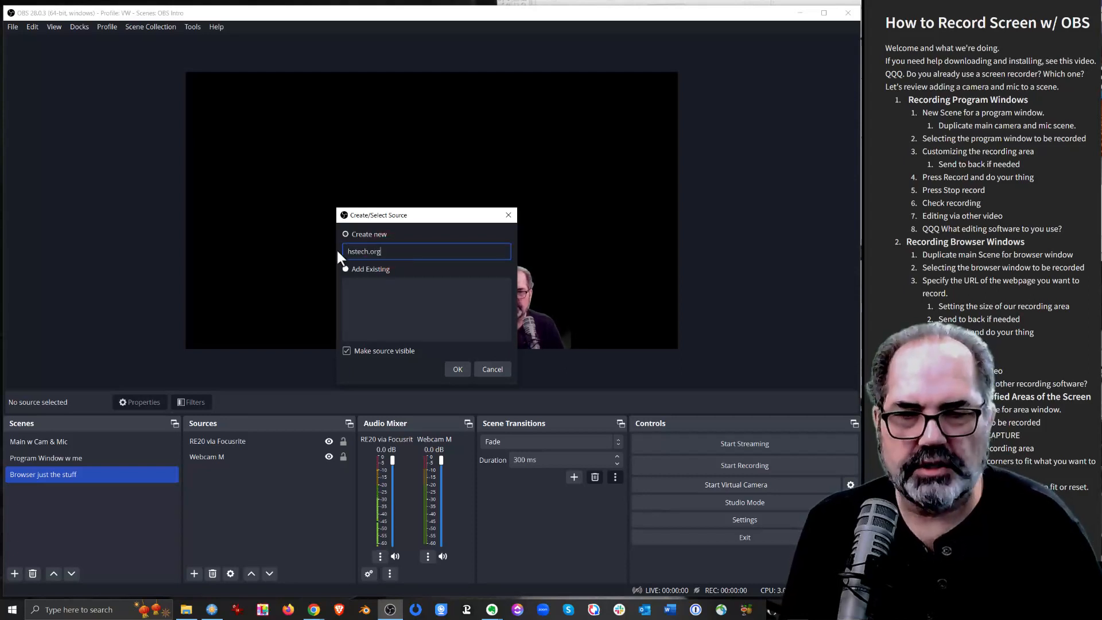
left_click(453, 369)
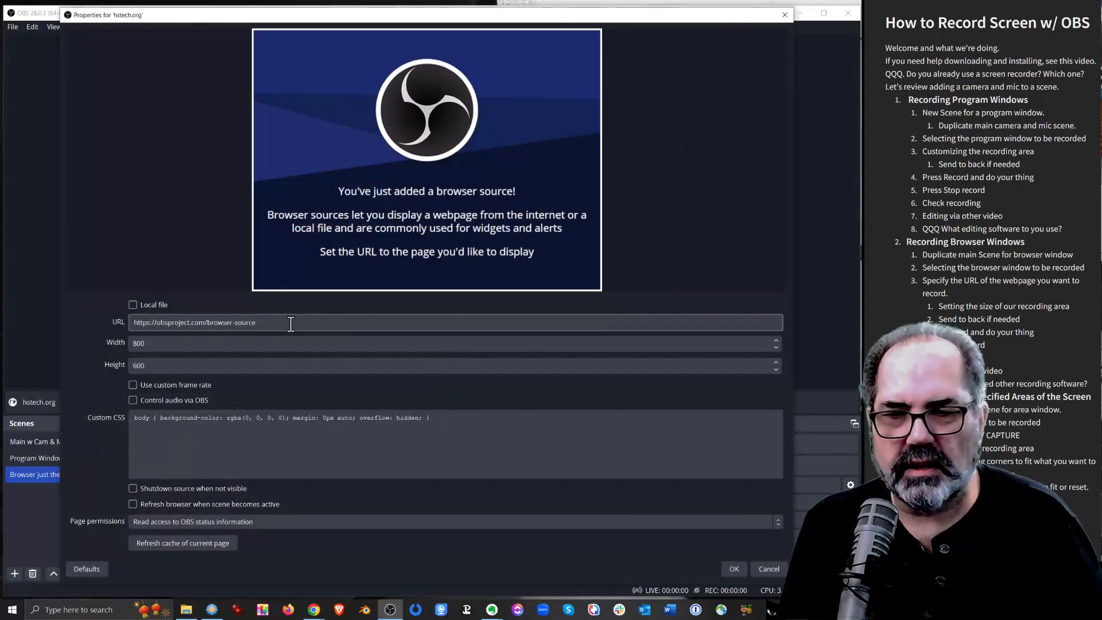
left_click(288, 322)
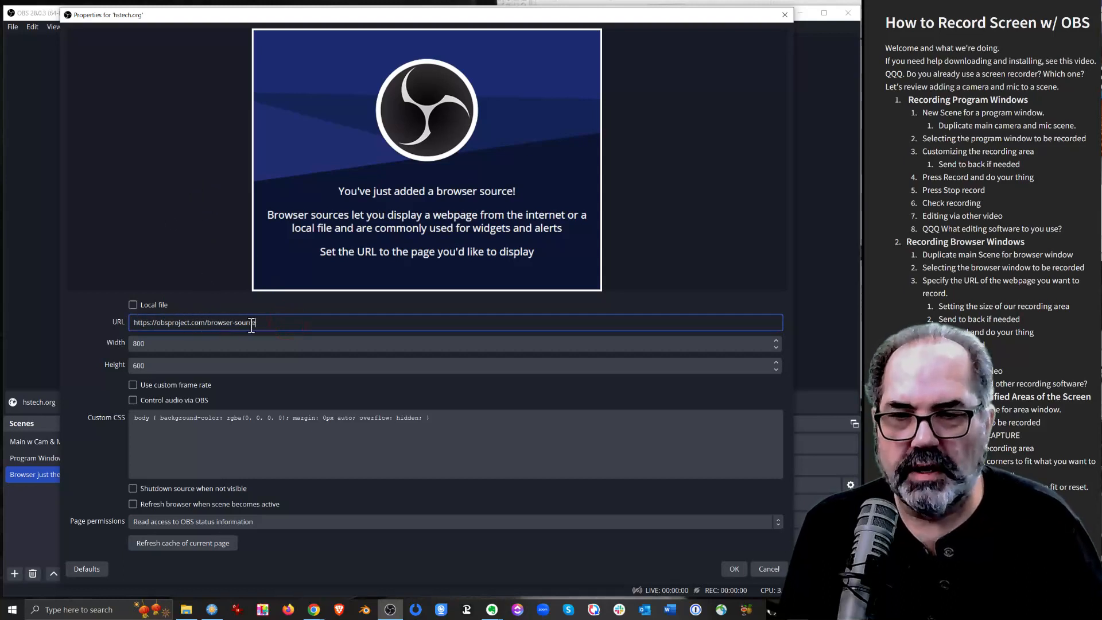
left_click_drag(273, 322, 173, 322)
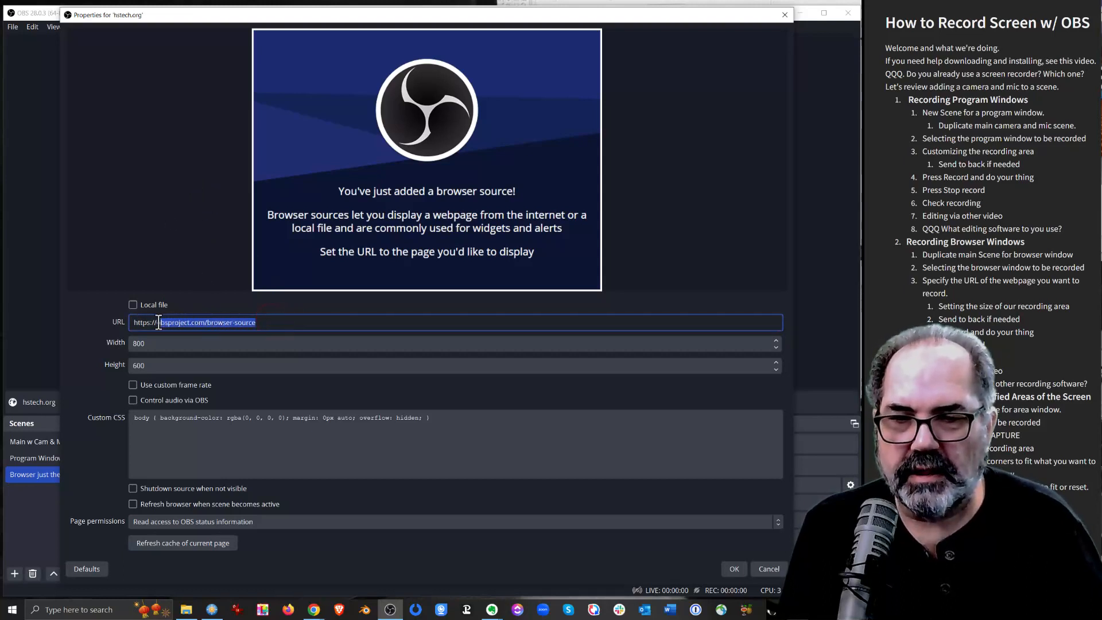
type("hs")
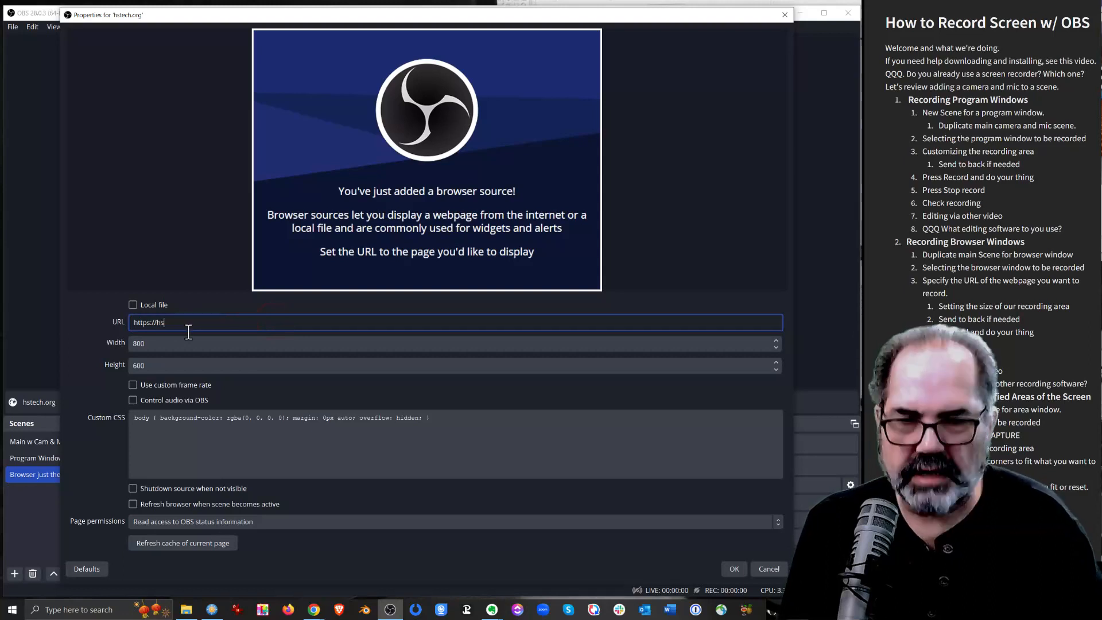
type("tech.or")
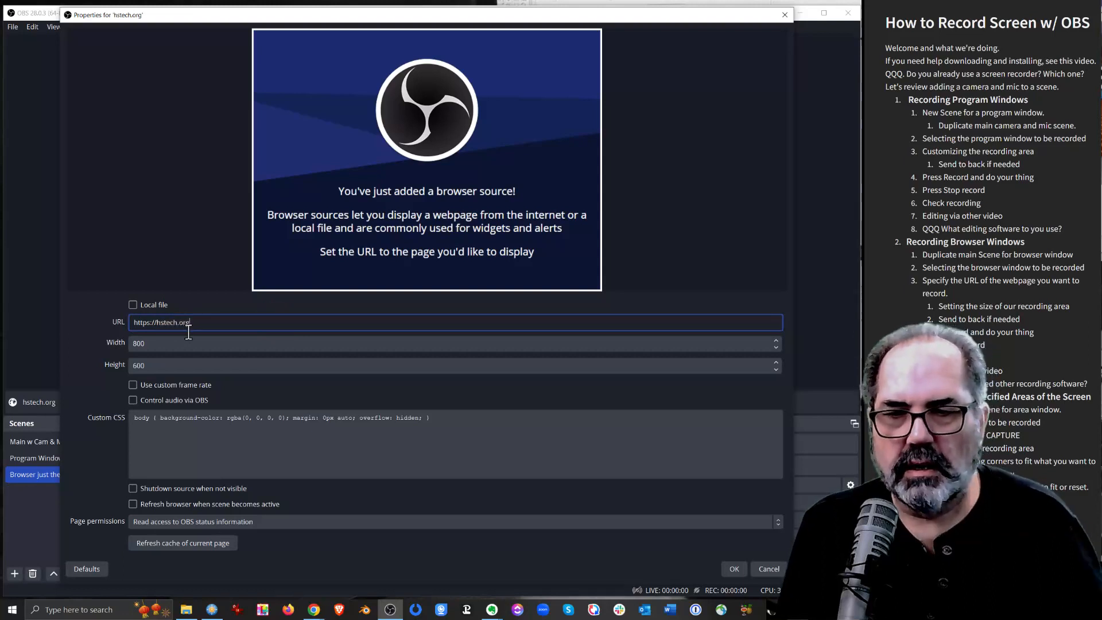
type("g")
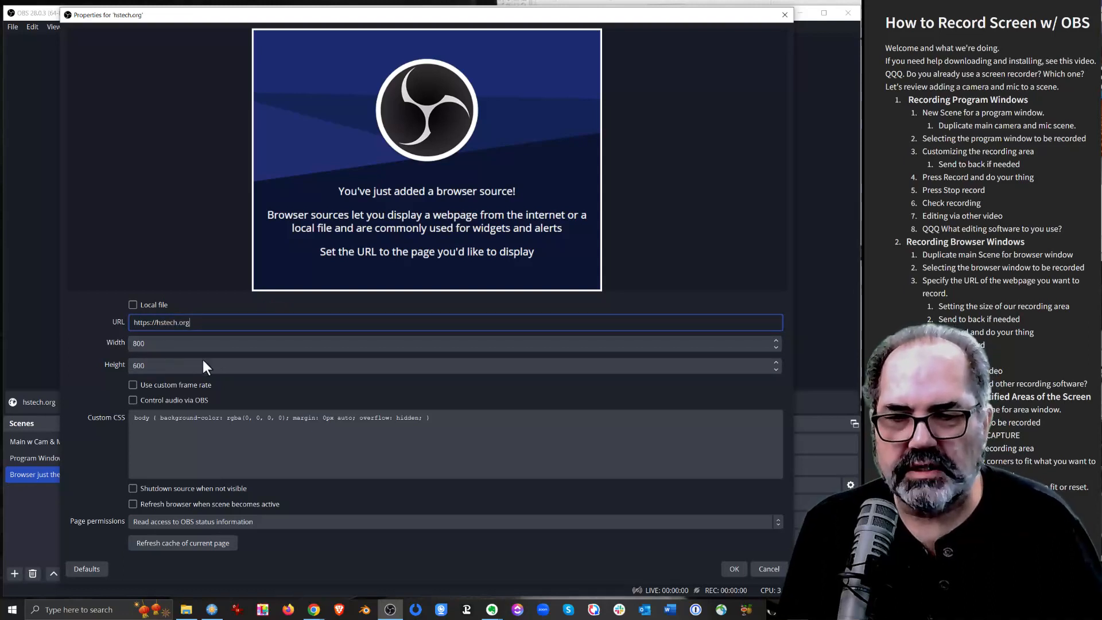
left_click(732, 569)
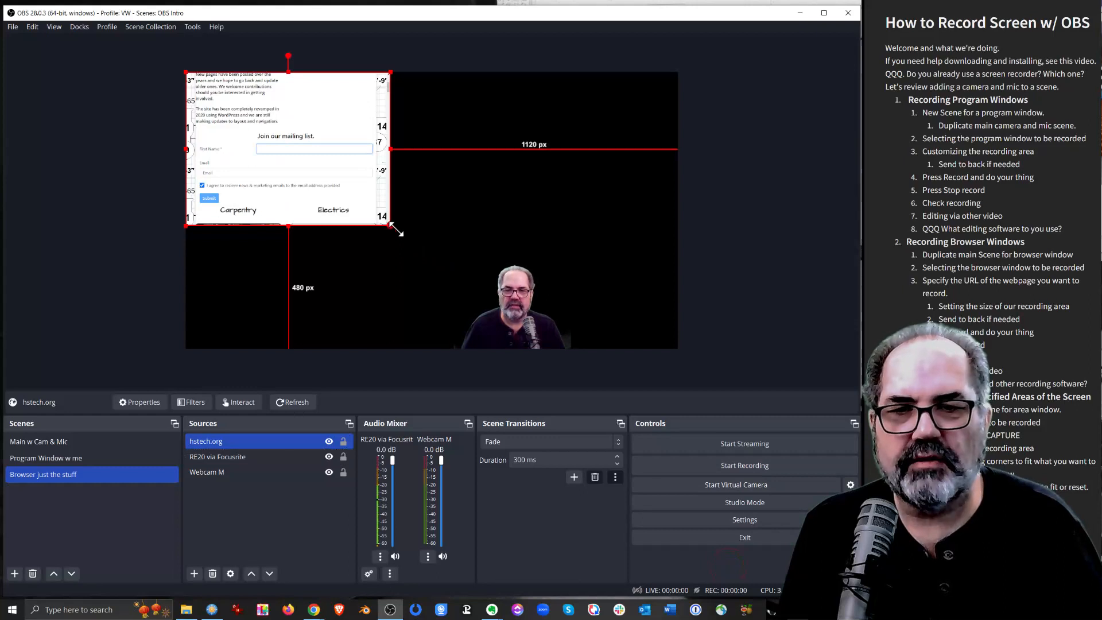
Enlarge the hstech.org browser source proportionally until it fills the full height of the canvas
left_click_drag(391, 225, 555, 349)
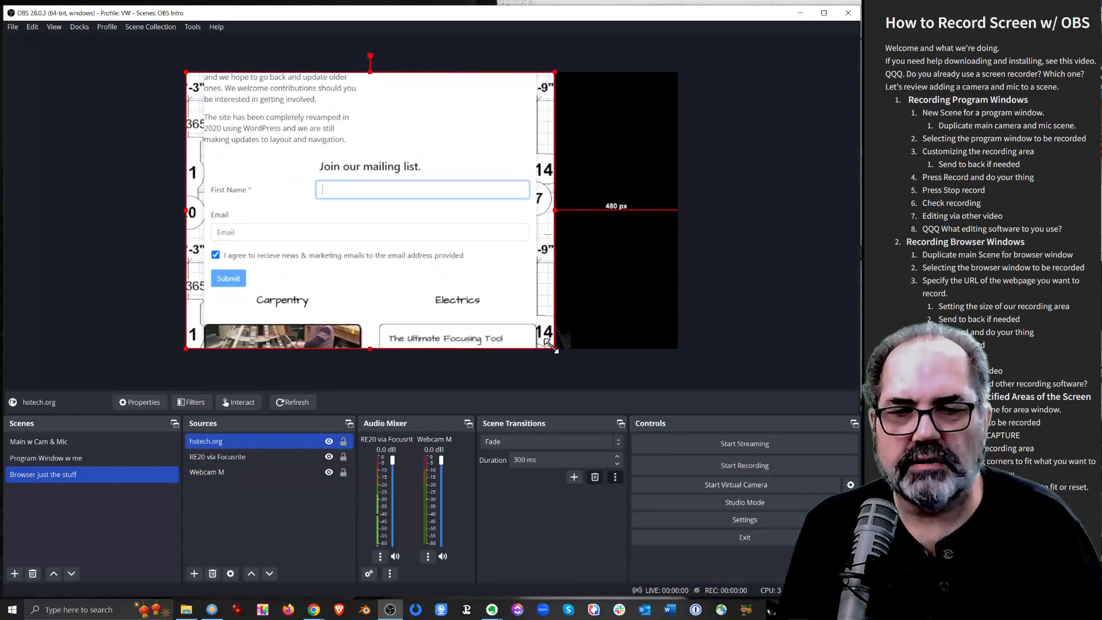
left_click(428, 160)
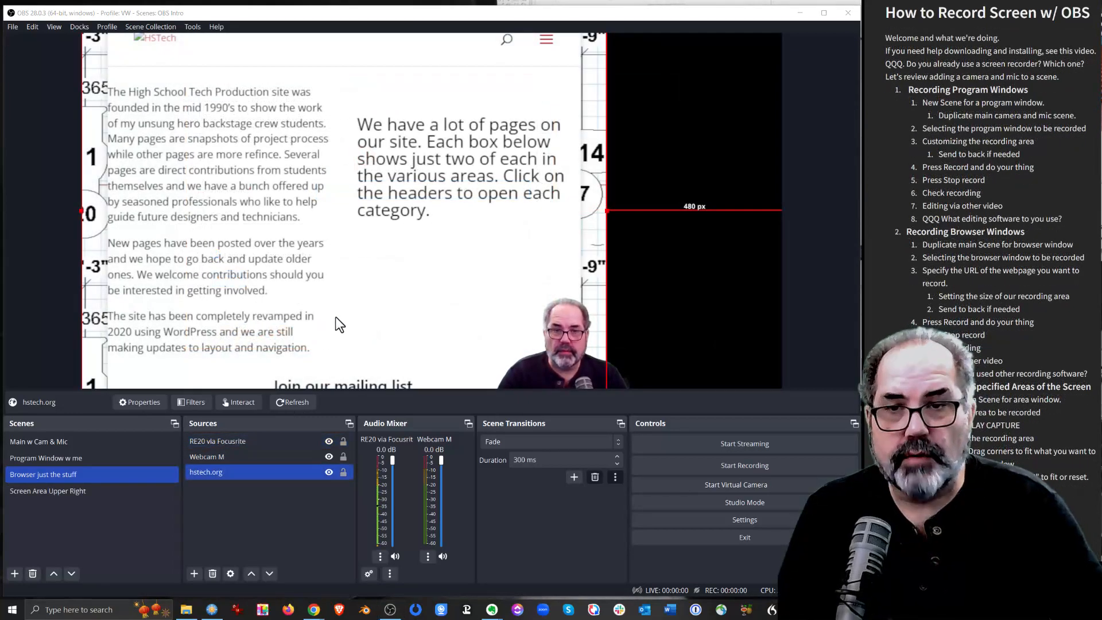
Open the hstech.org source for interaction and scroll down its home page to the Lighting section
left_click(240, 403)
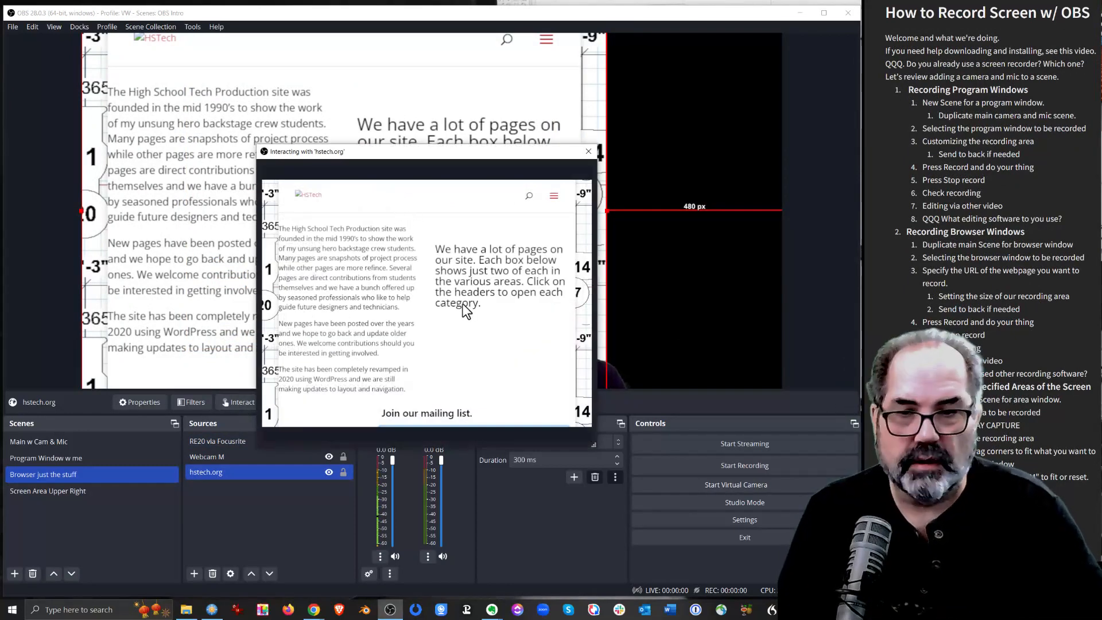
scroll(465, 310, "down", 2)
scroll(516, 255, "down", 5)
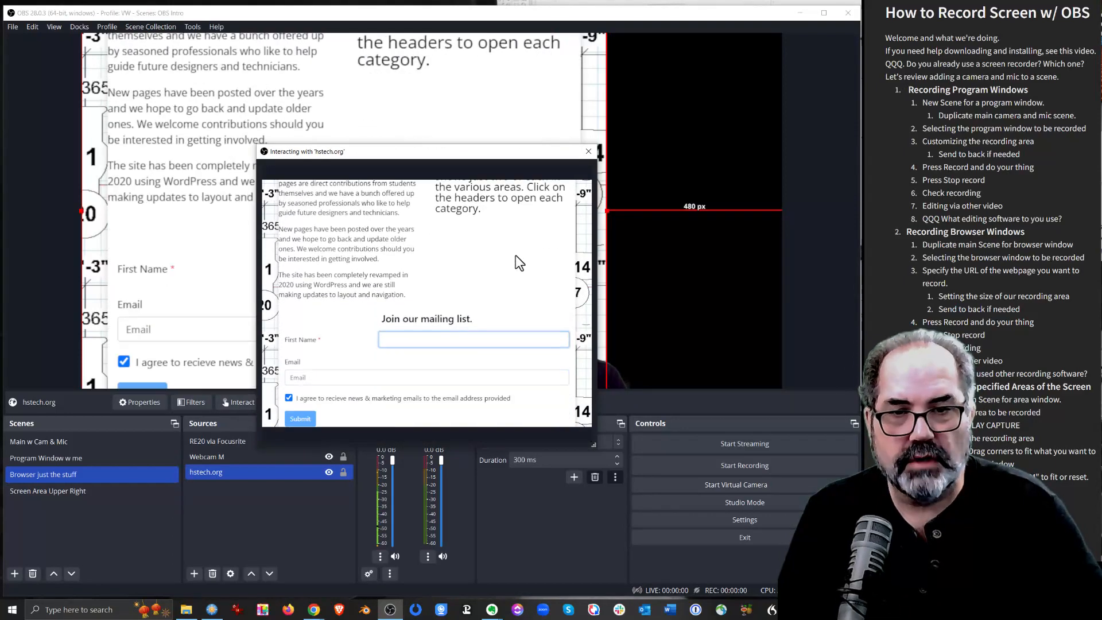
scroll(517, 259, "down", 3)
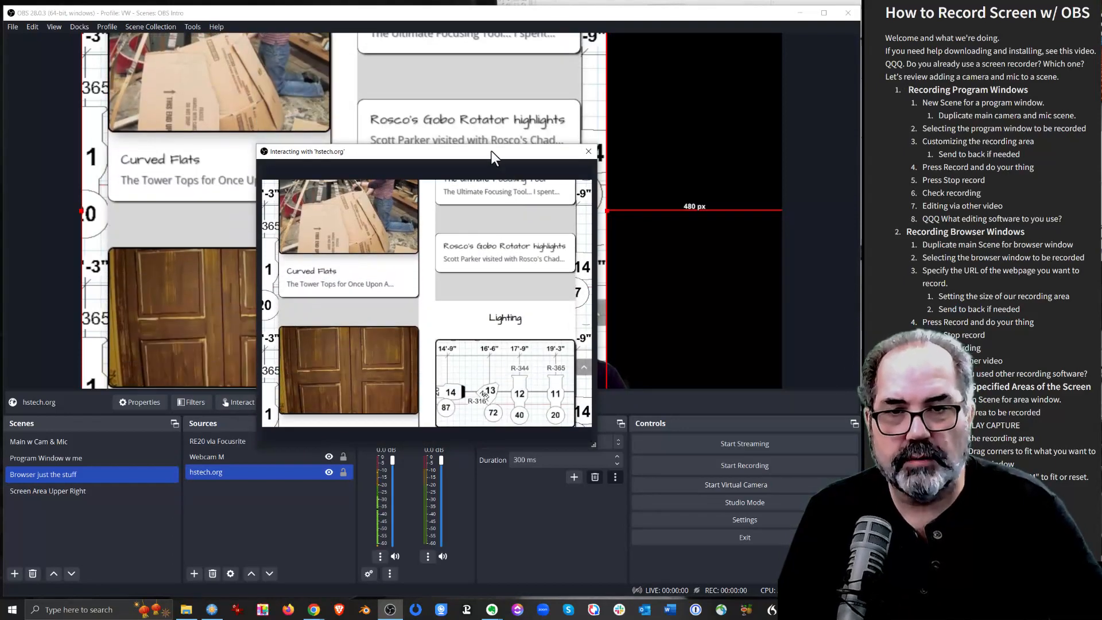
Reposition the hstech.org interaction window over the lower part of OBS, clear of the webcam image in the preview
left_click_drag(491, 151, 758, 283)
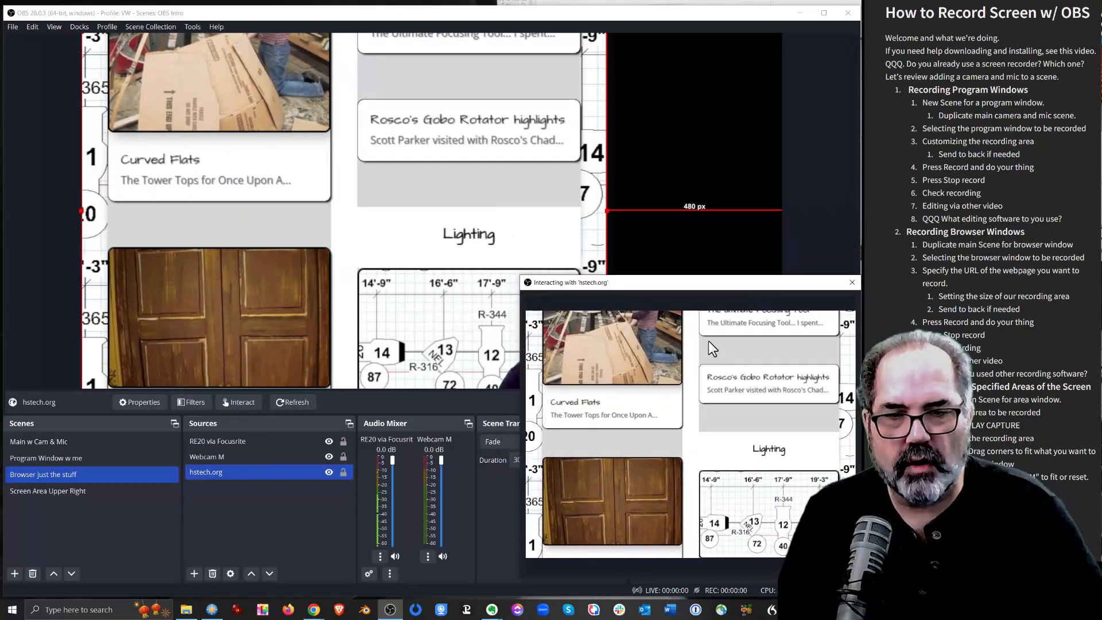
left_click_drag(665, 287, 654, 132)
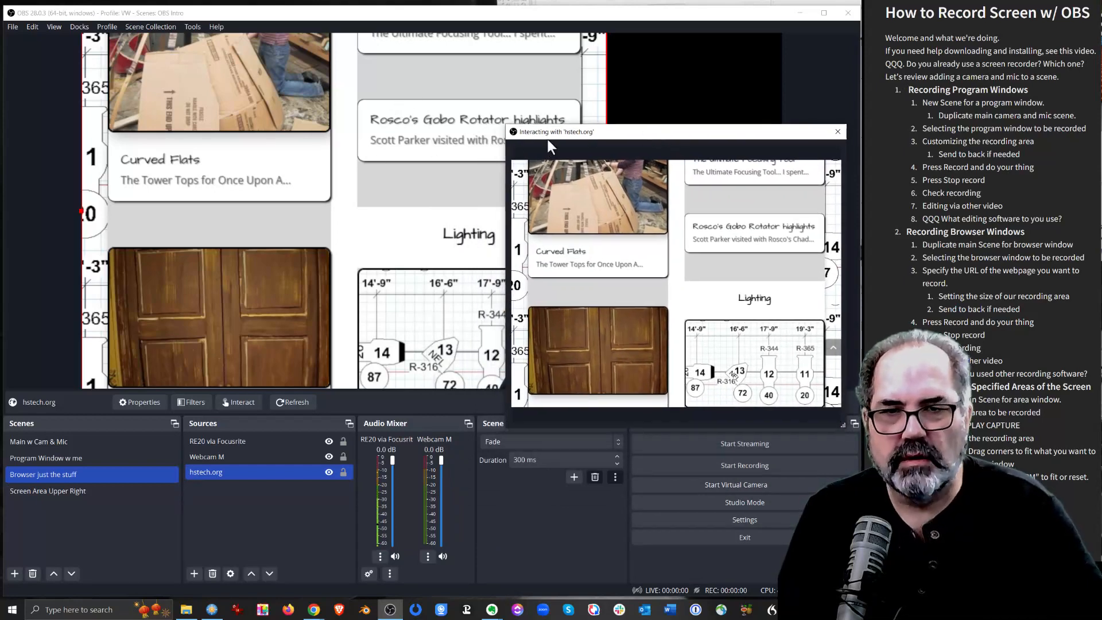
left_click_drag(548, 137, 158, 254)
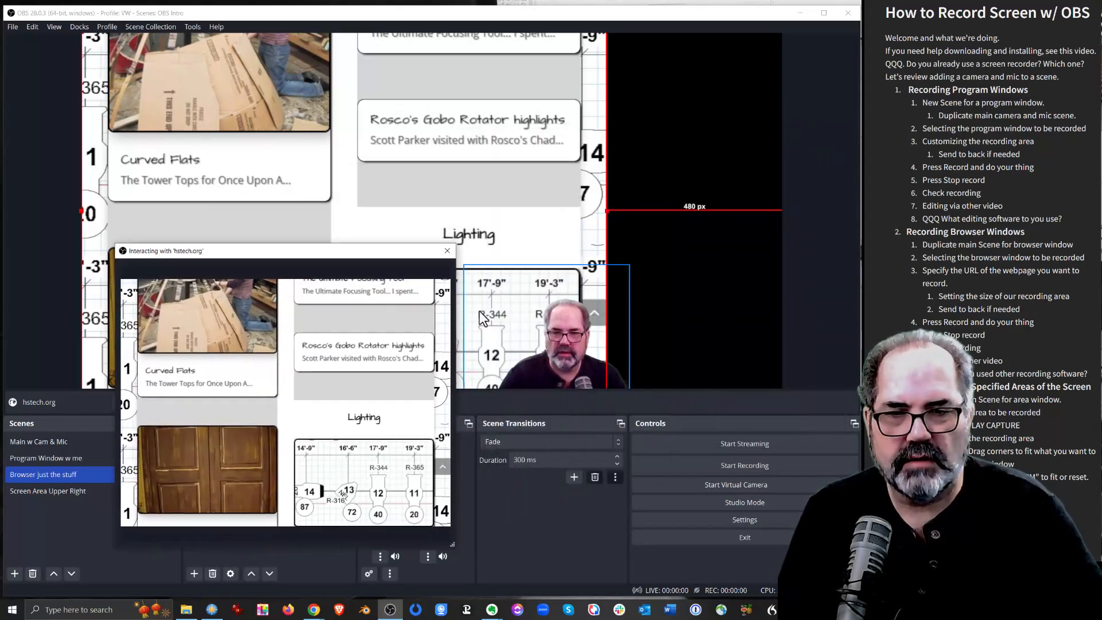
left_click_drag(364, 256, 432, 278)
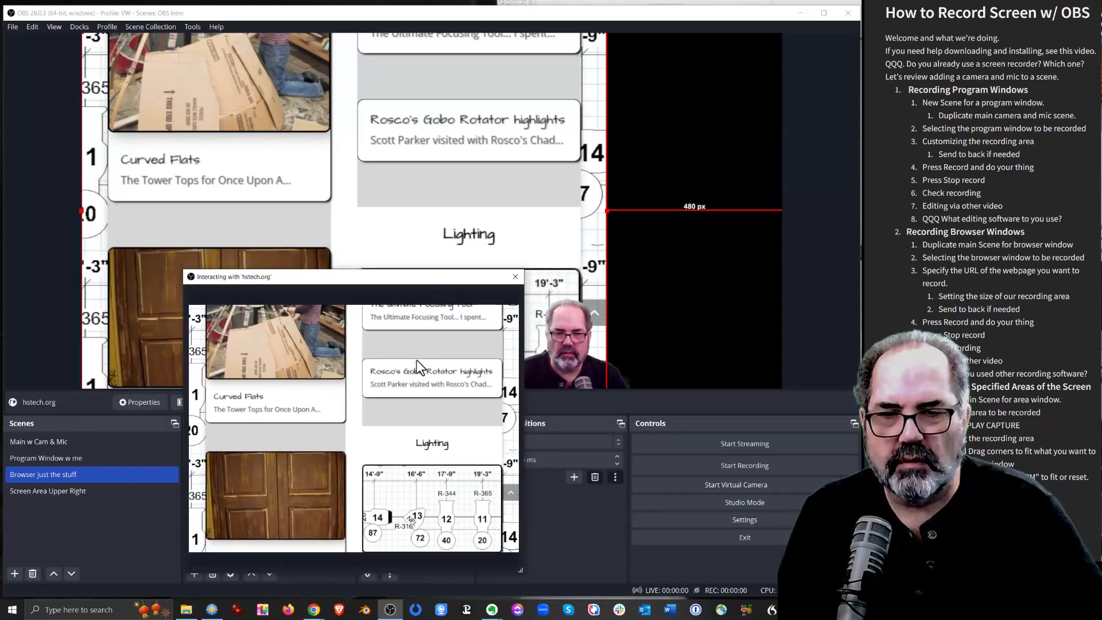
Open the Doors & Windows article in the interaction window and look through its page
scroll(416, 359, "down", 1)
scroll(302, 389, "down", 3)
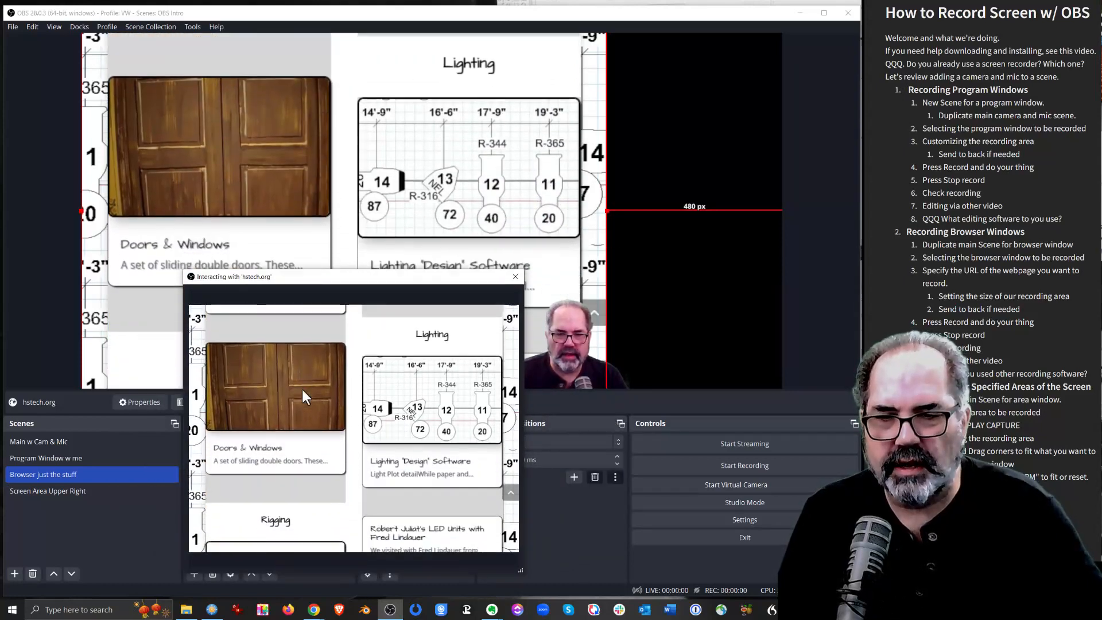
left_click(263, 446)
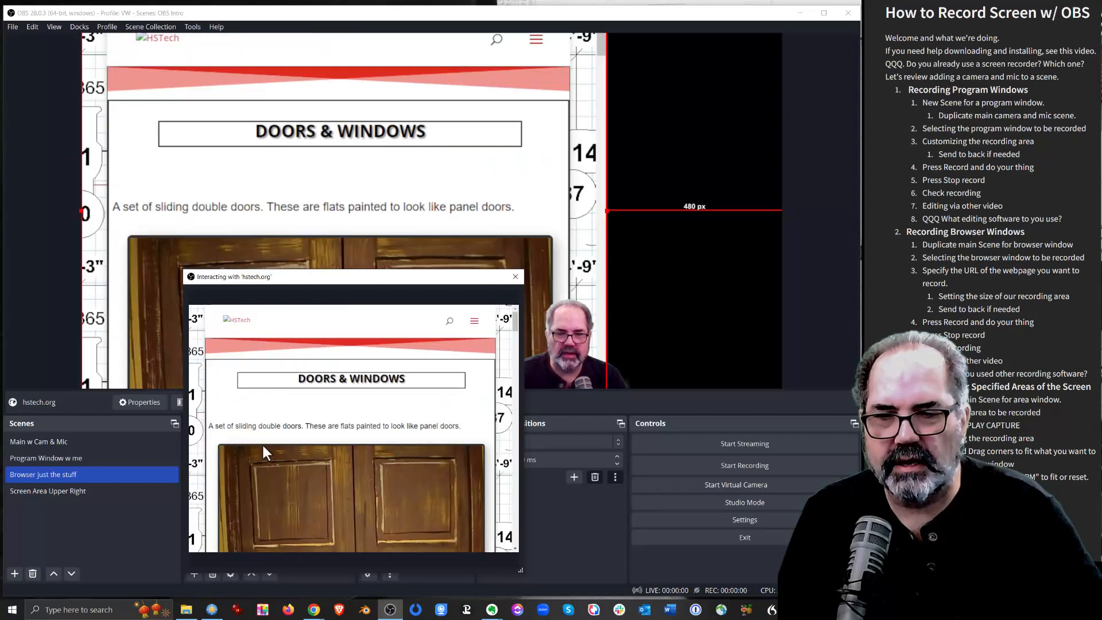
scroll(350, 384, "down", 4)
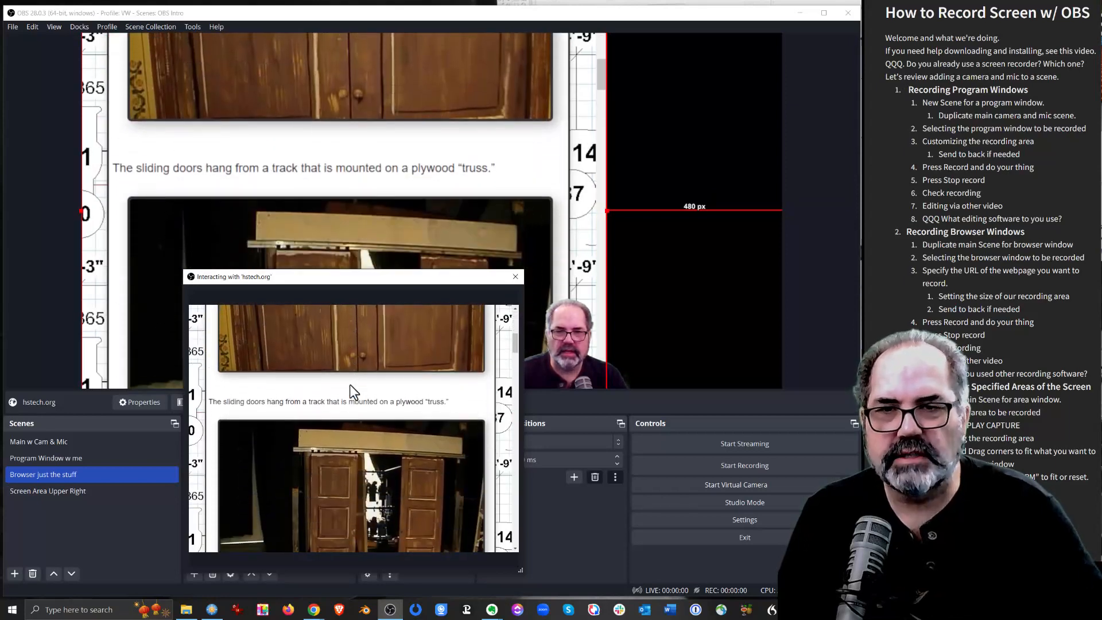
scroll(349, 384, "up", 6)
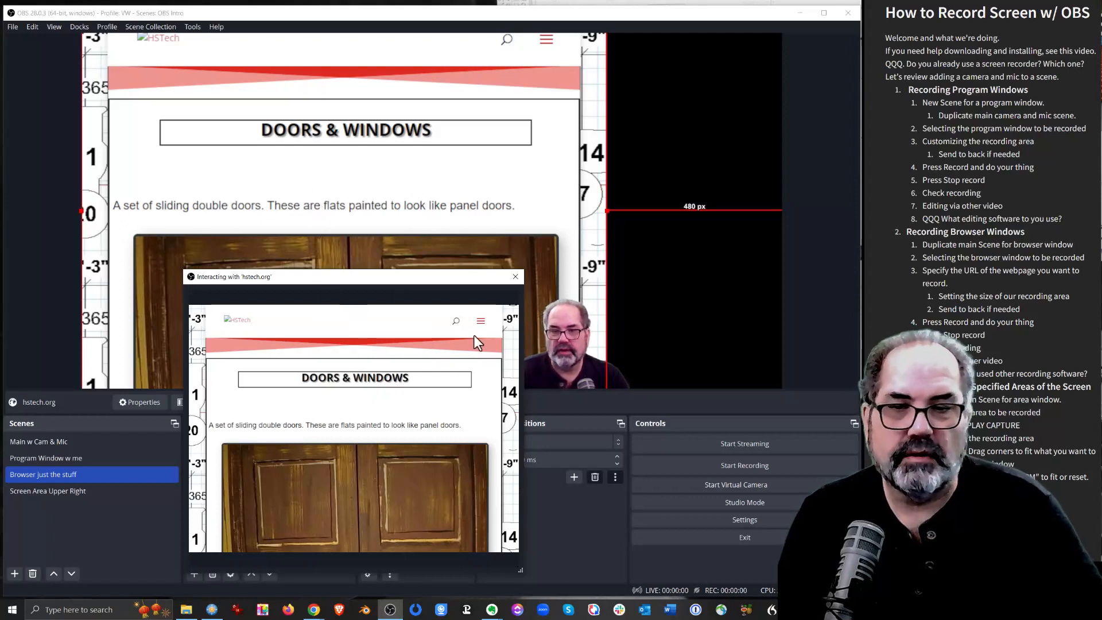
Open the site's "Platforming, Things to Stand-on, Stage Decks, etc." page and shift the interaction window aside
left_click(480, 321)
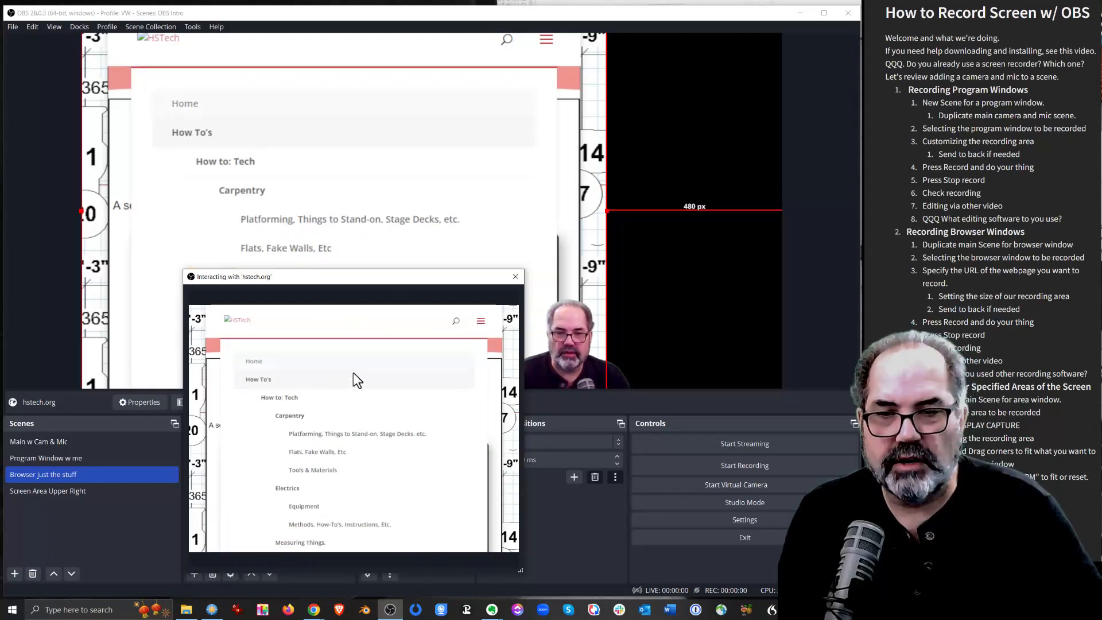
left_click(337, 432)
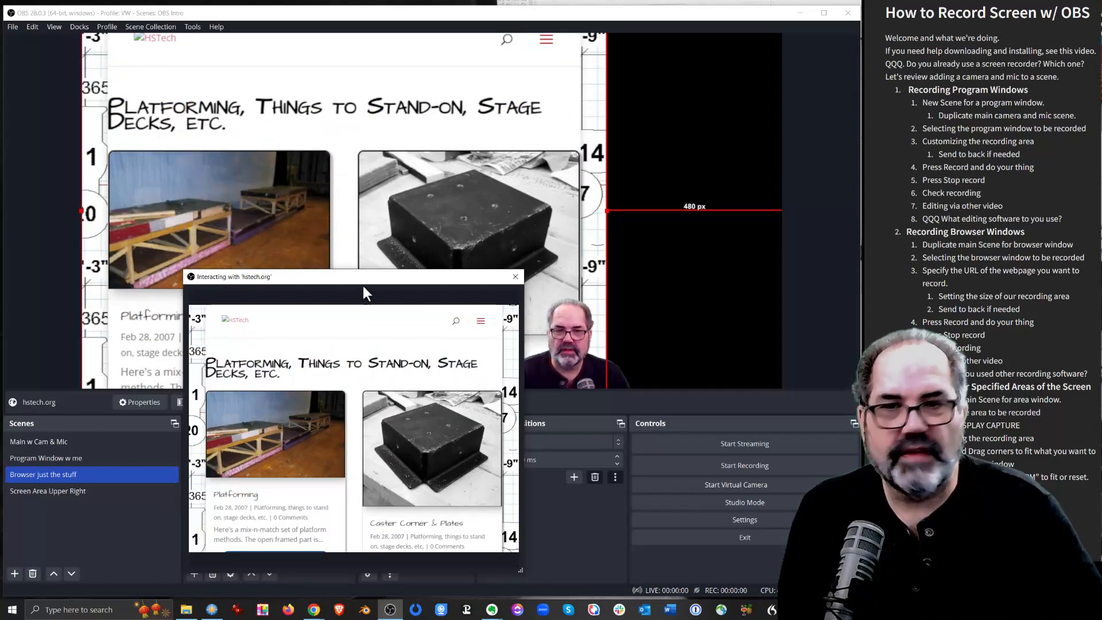
left_click_drag(450, 277, 594, 296)
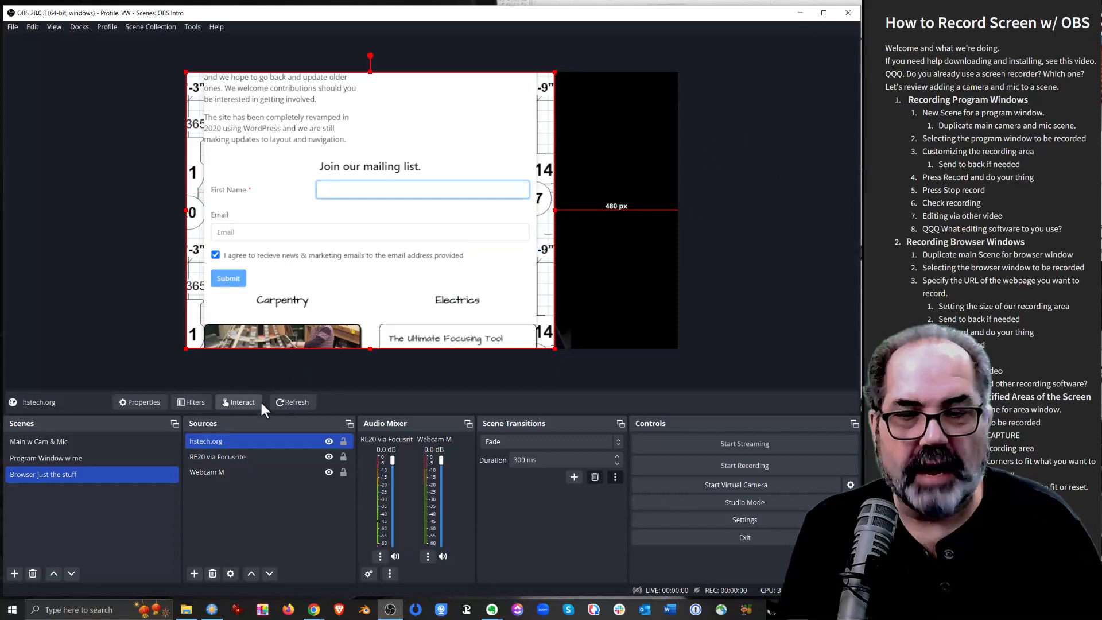
Move the hstech.org source below Webcam M in the source order and switch to the "Main w Cam & Mic" scene
left_click(258, 471, "ctrl")
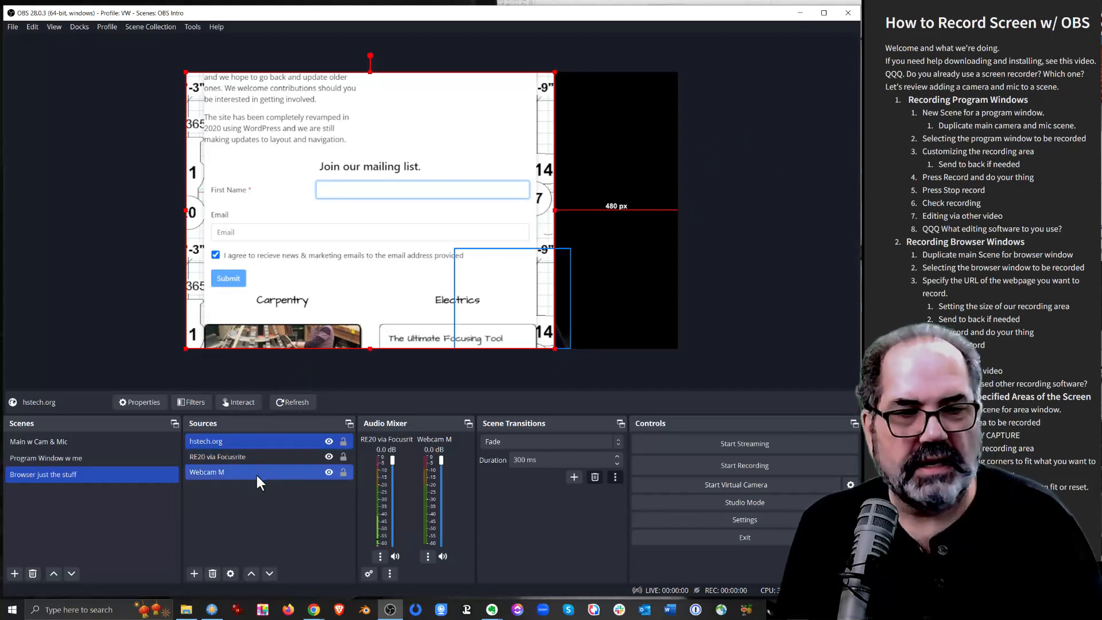
left_click(272, 443)
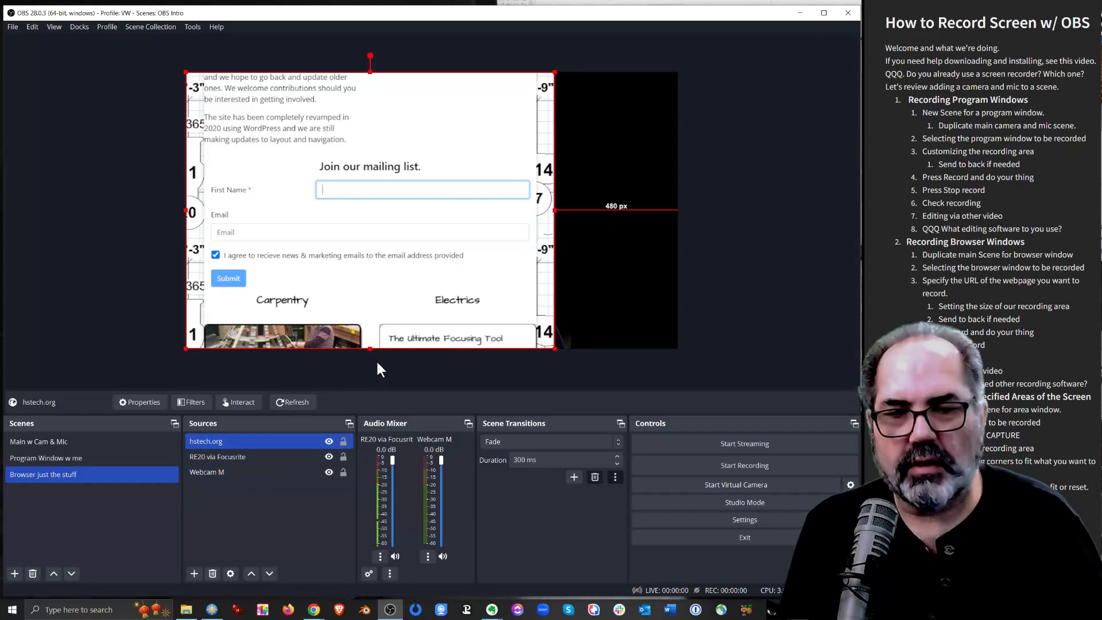
left_click(264, 572)
left_click(264, 571)
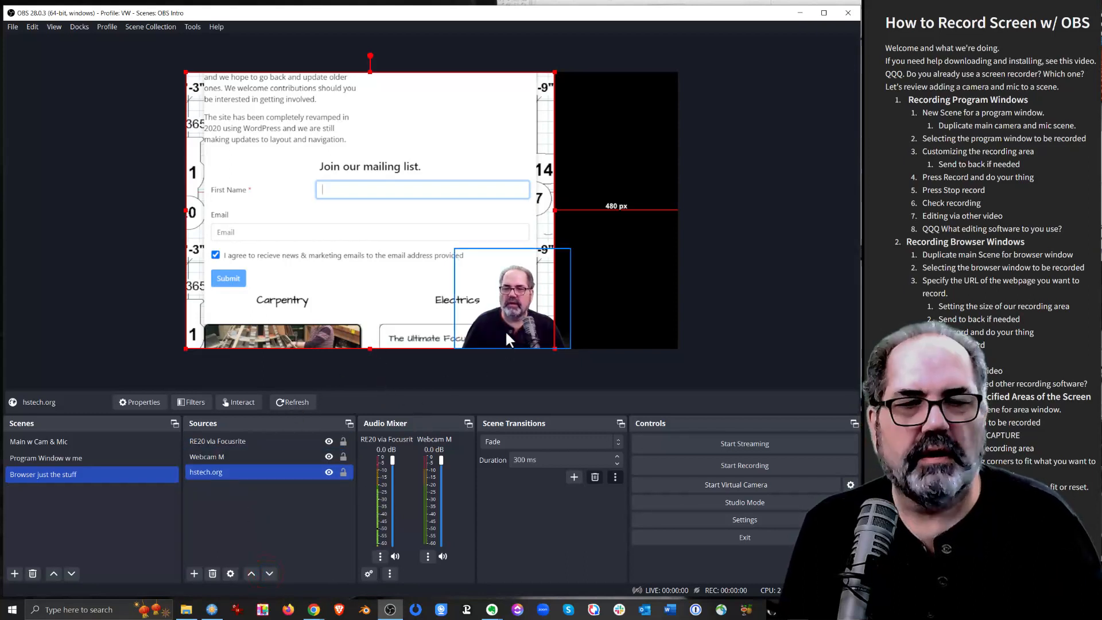
left_click(725, 234)
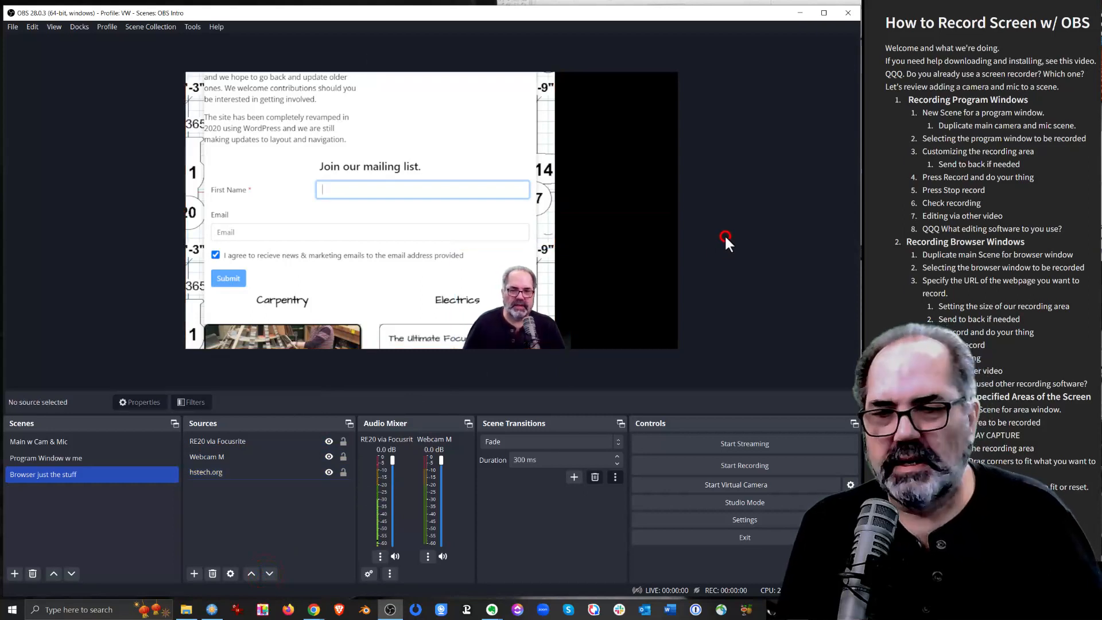
left_click(64, 439)
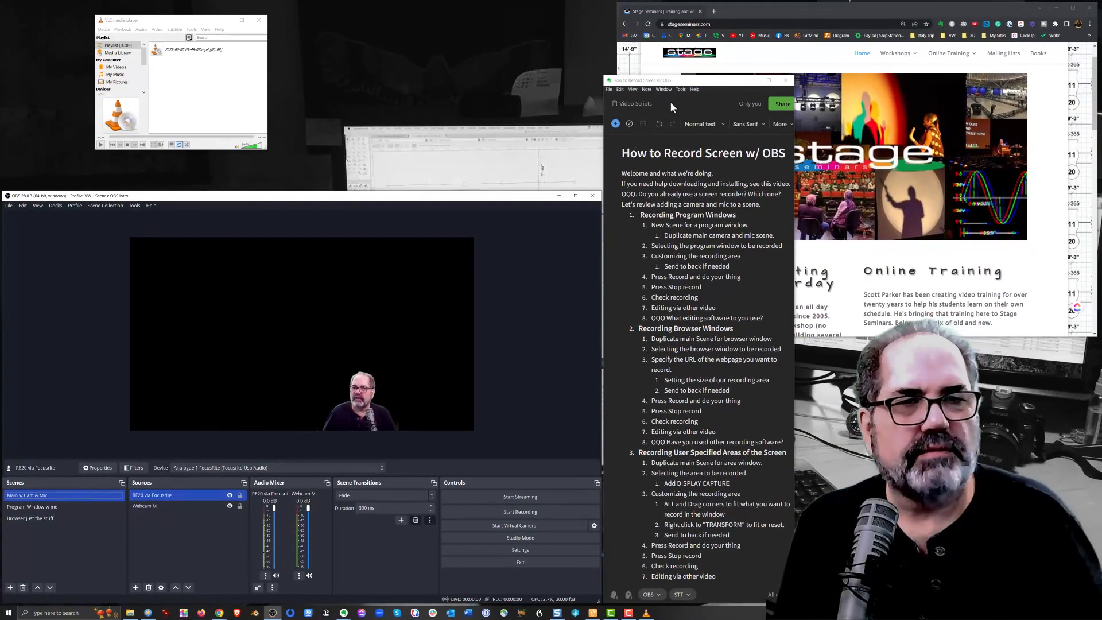
Bring the Stage Seminars browser window to the front and arrange the VLC and Videos folder windows above OBS
left_click(691, 105)
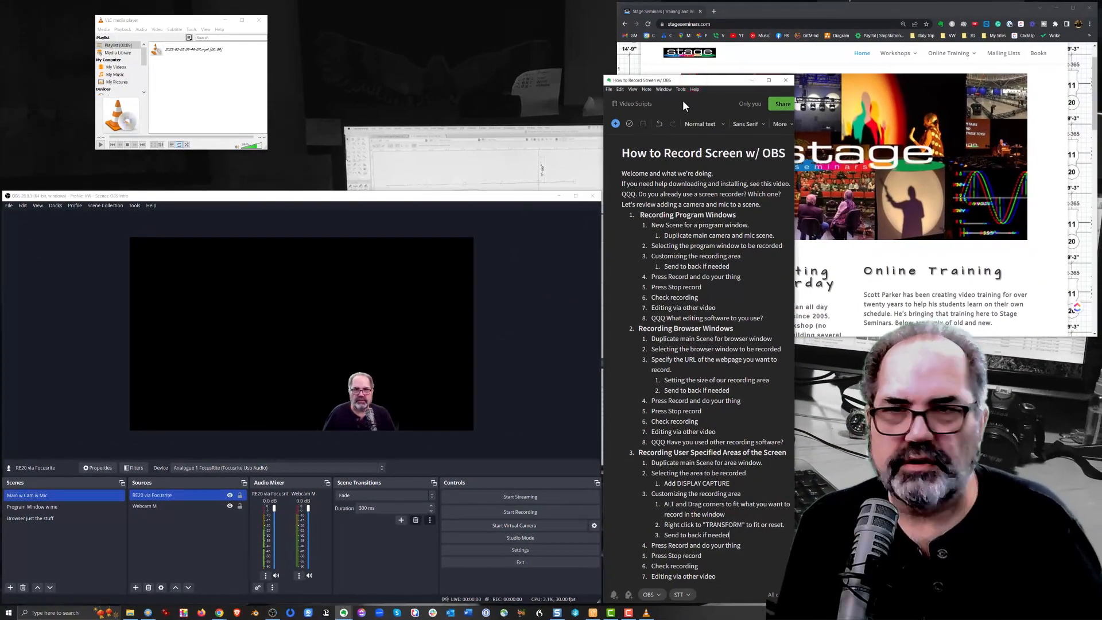
left_click(747, 10)
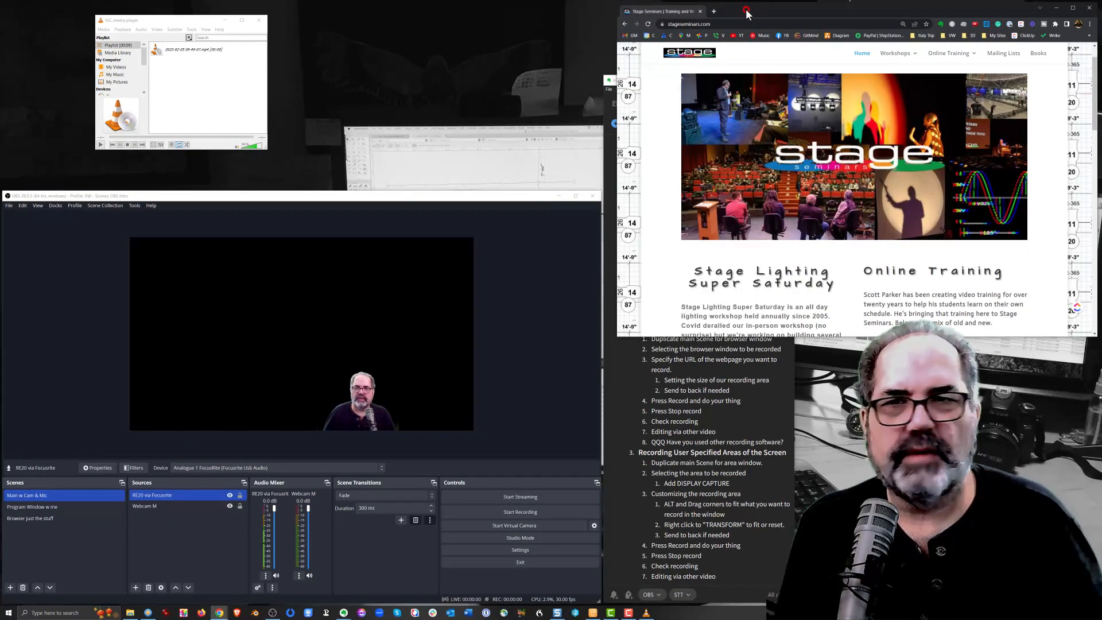
left_click_drag(205, 24, 134, 27)
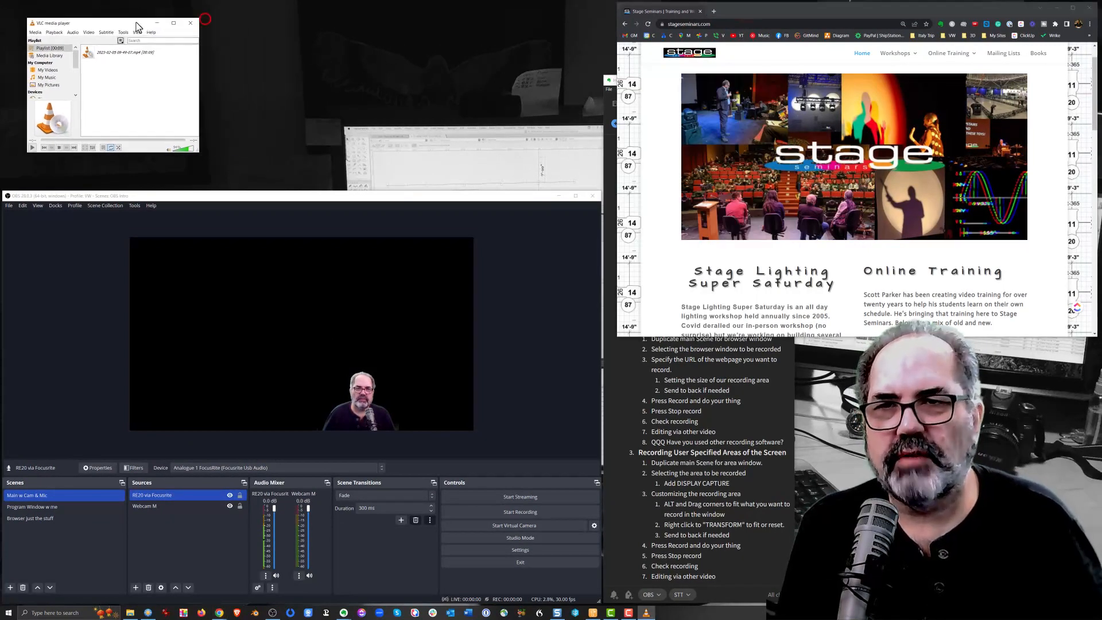
left_click(130, 613)
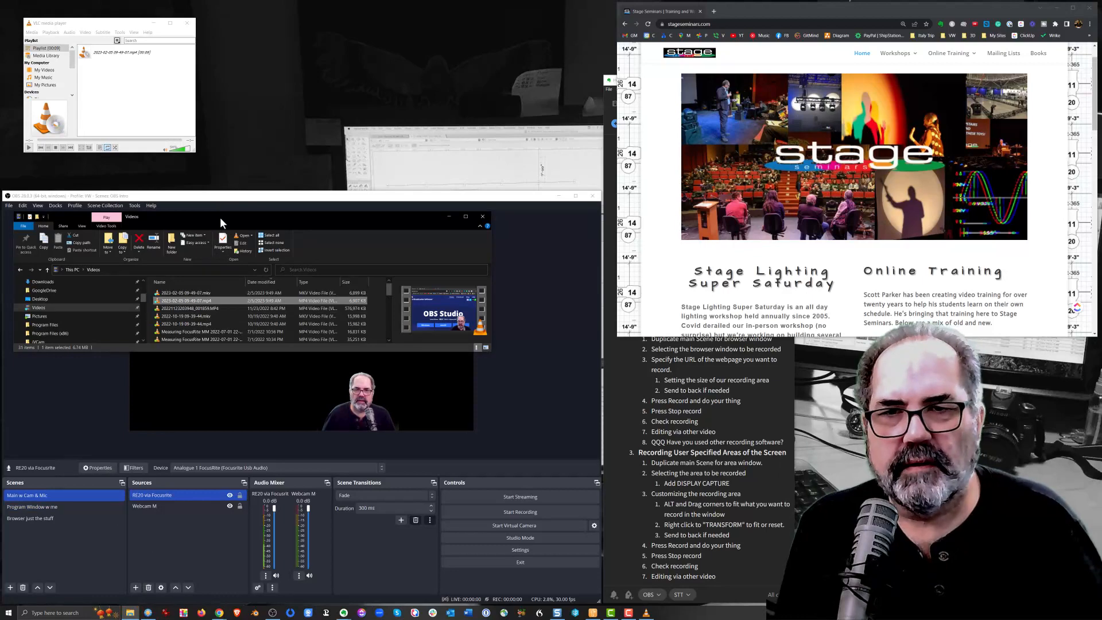
left_click_drag(221, 223, 284, 30)
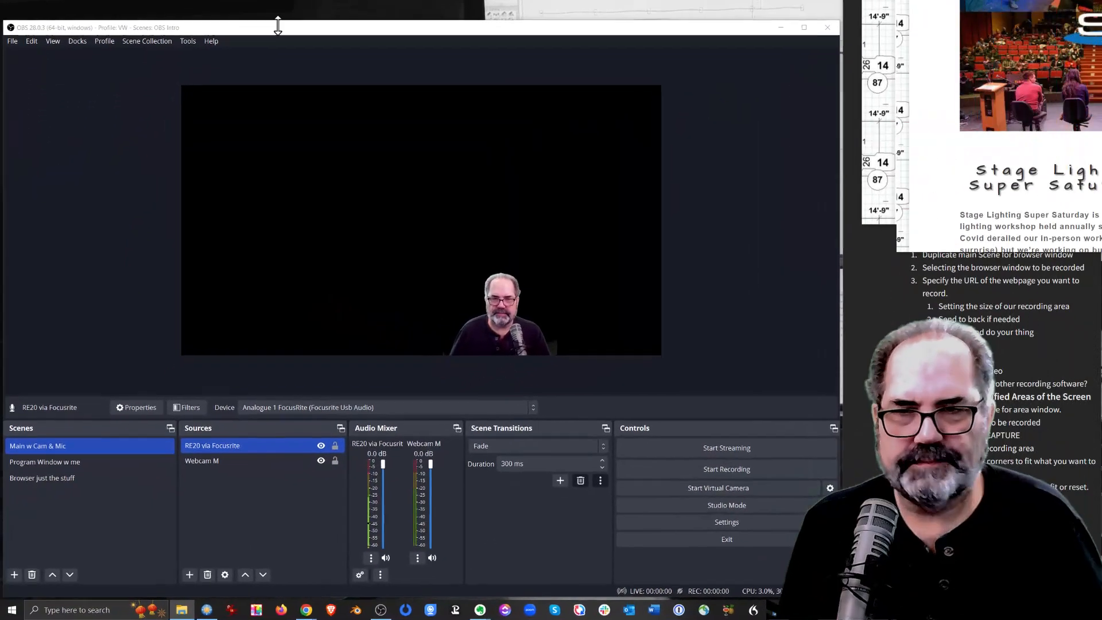
left_click(287, 29)
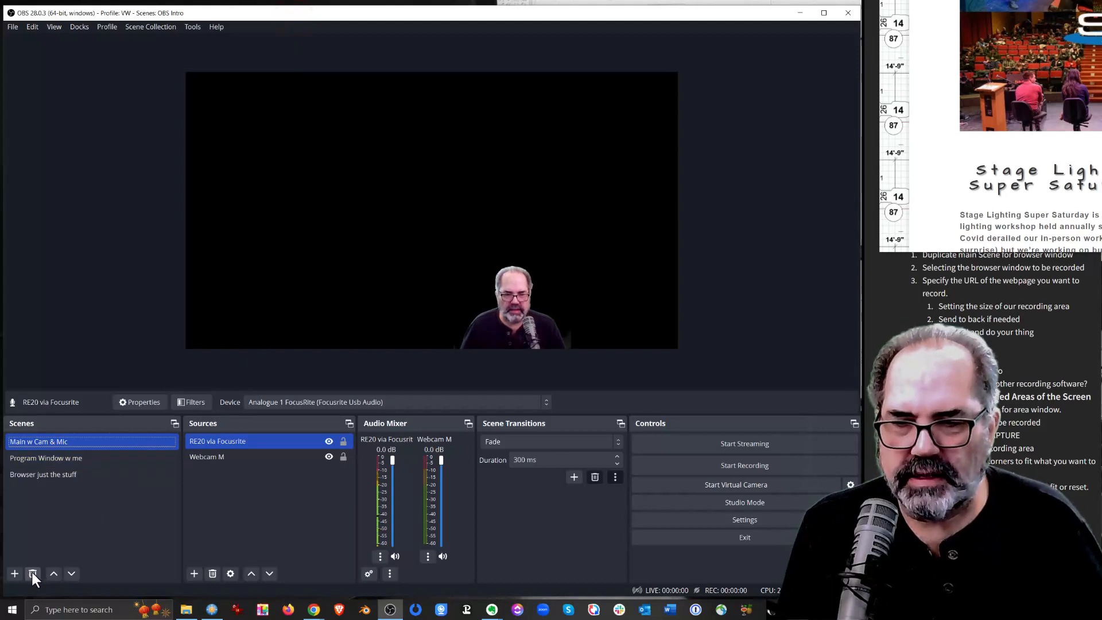
Duplicate the "Main w Cam & Mic" scene as "Screen Area Upper Right"
right_click(52, 443)
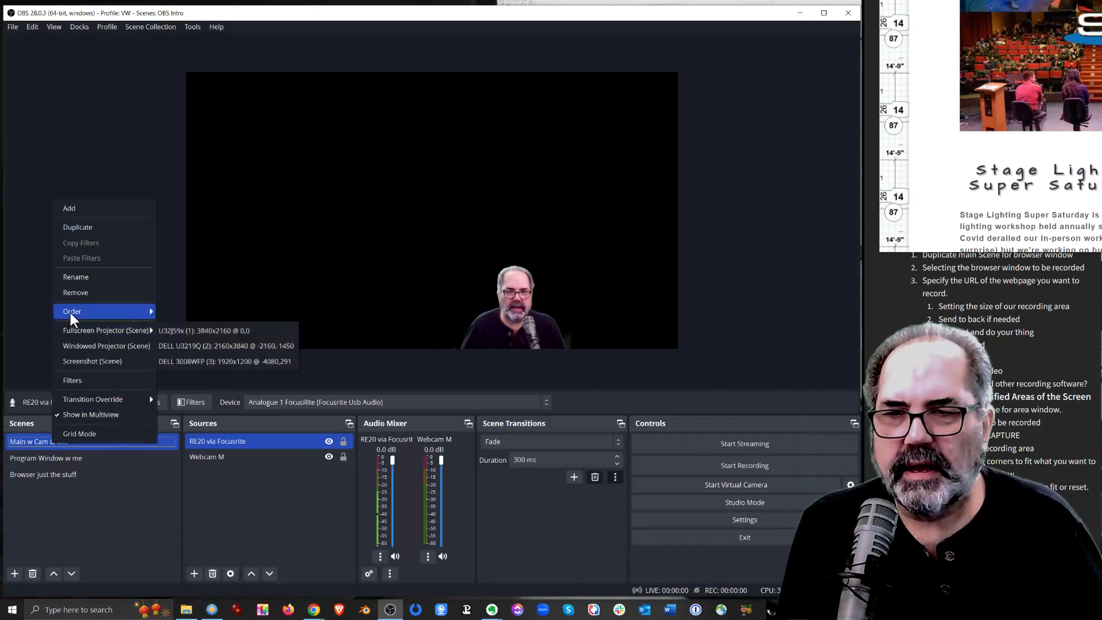
left_click(89, 229)
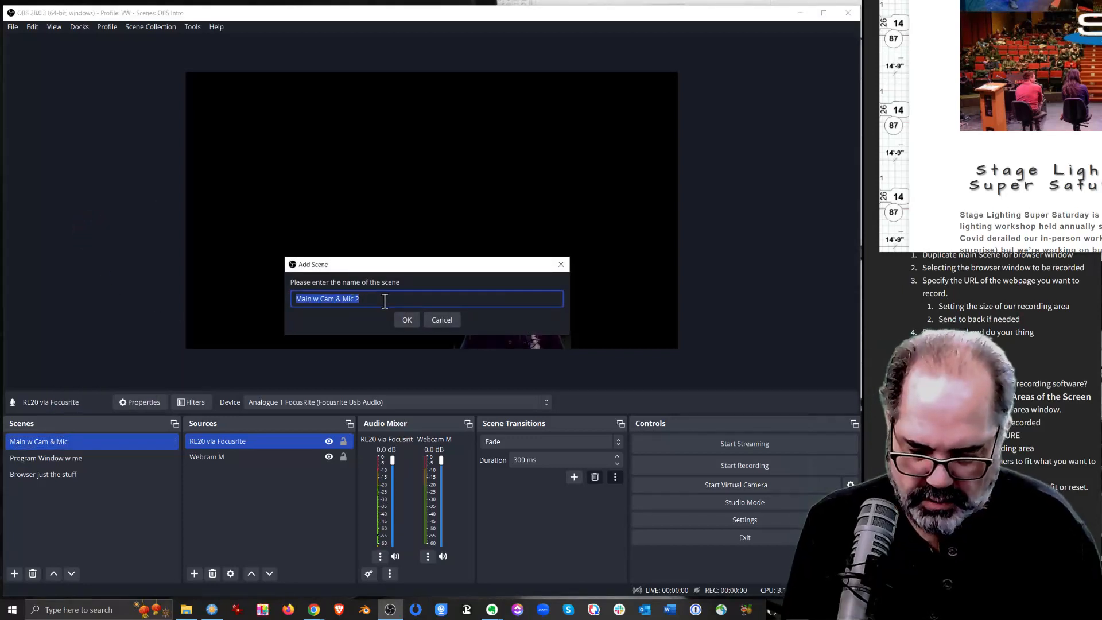
type("Screen Area Upper")
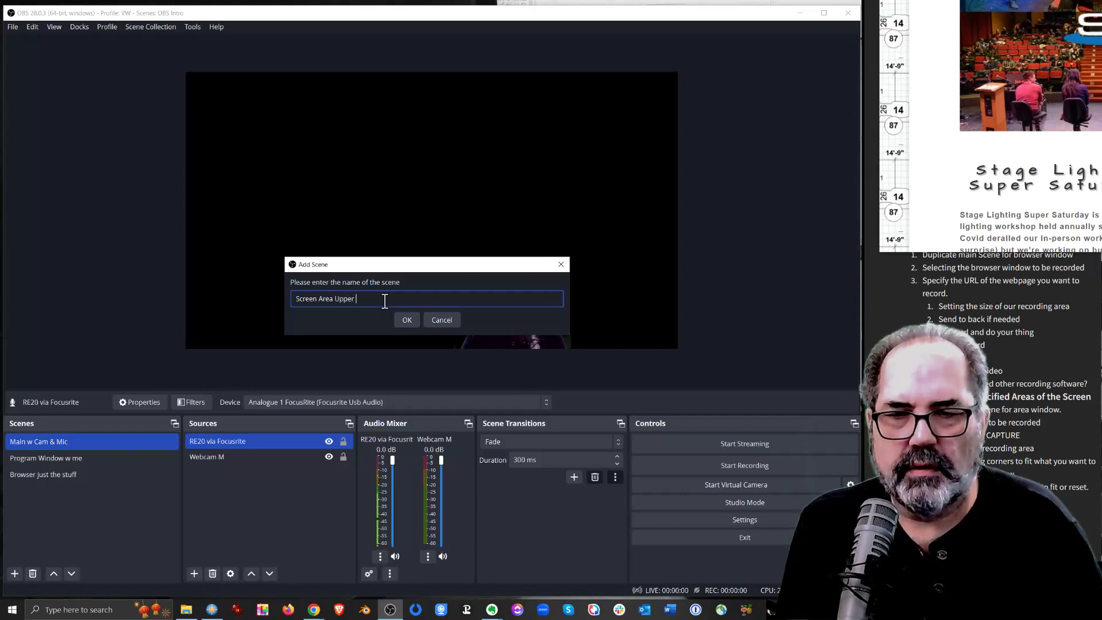
type("Right")
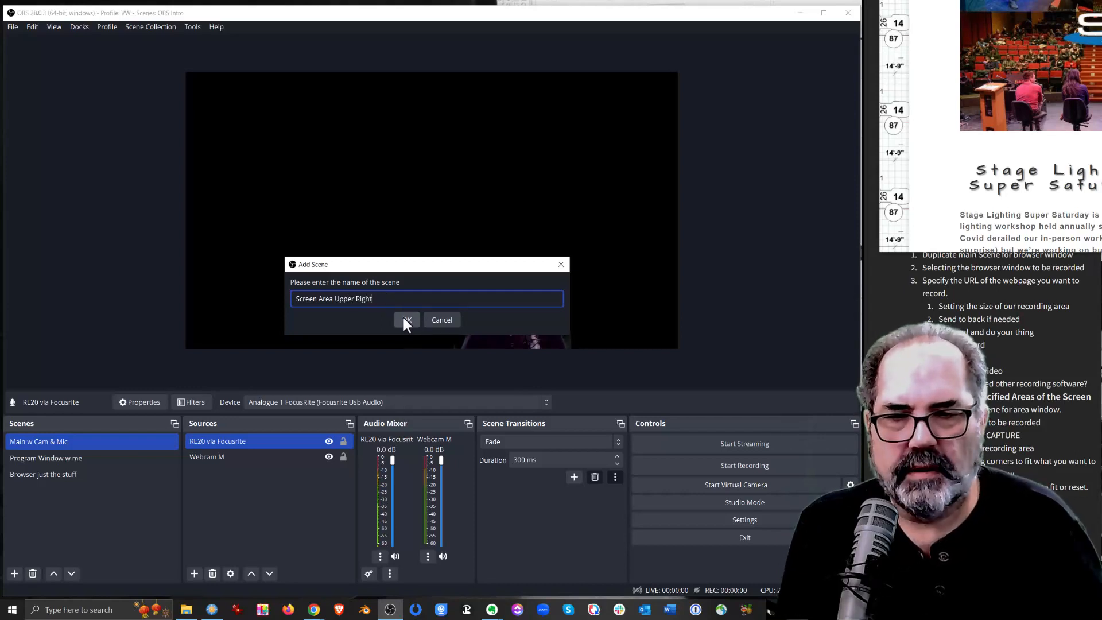
left_click(403, 318)
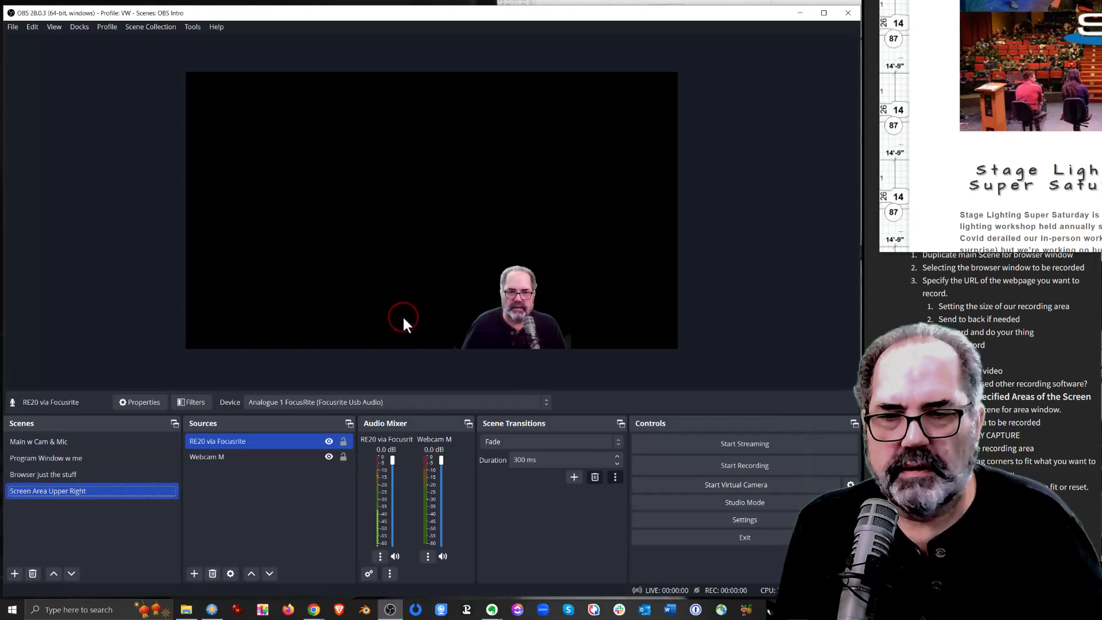
Add a new Display Capture source named "Main Monitor upper right" to the Screen Area Upper Right scene
left_click(222, 515)
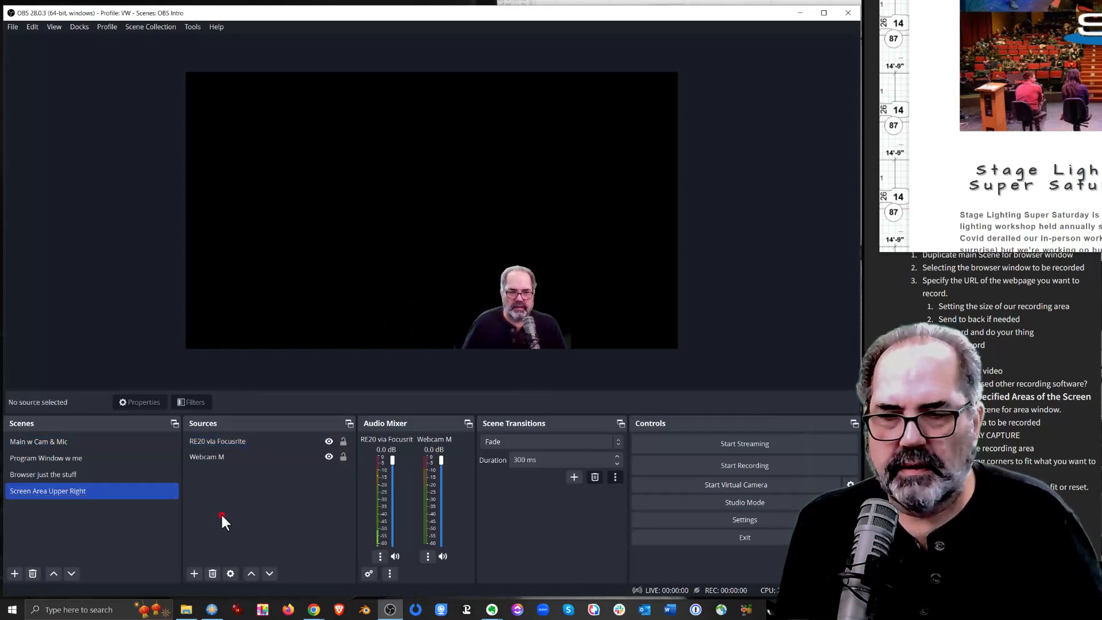
left_click(195, 571)
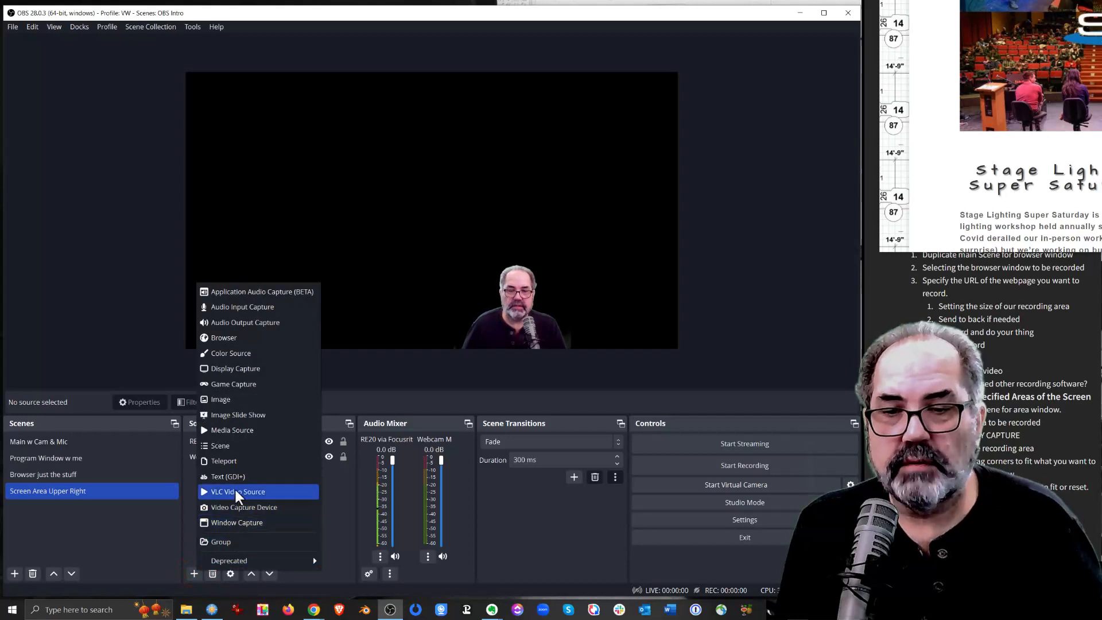
left_click(240, 370)
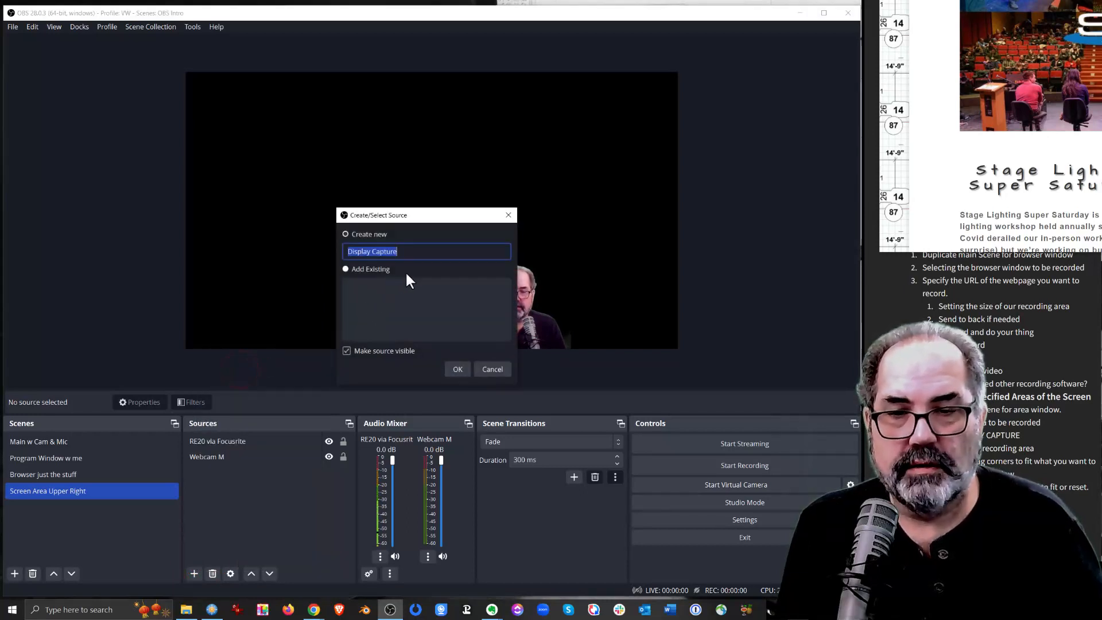
type("Mai")
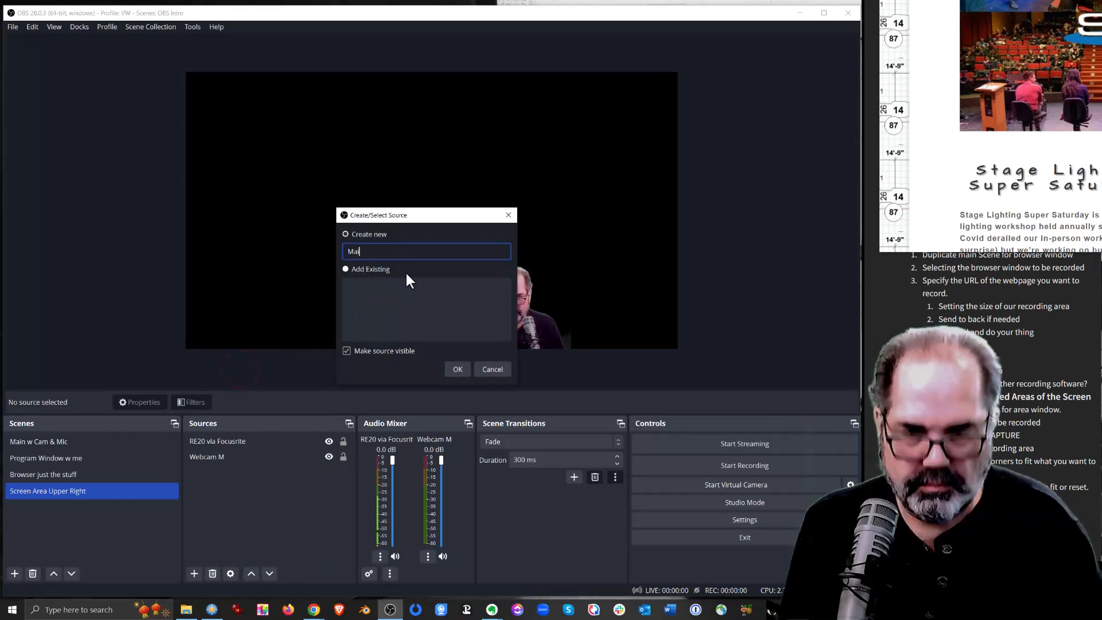
type("n Mon")
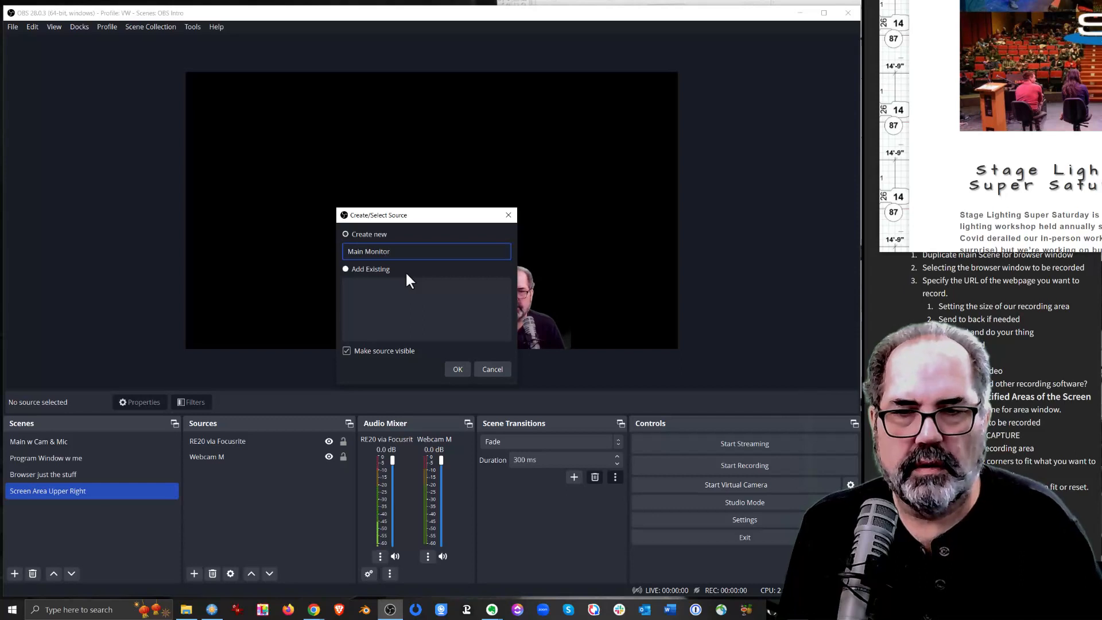
type("itor upp")
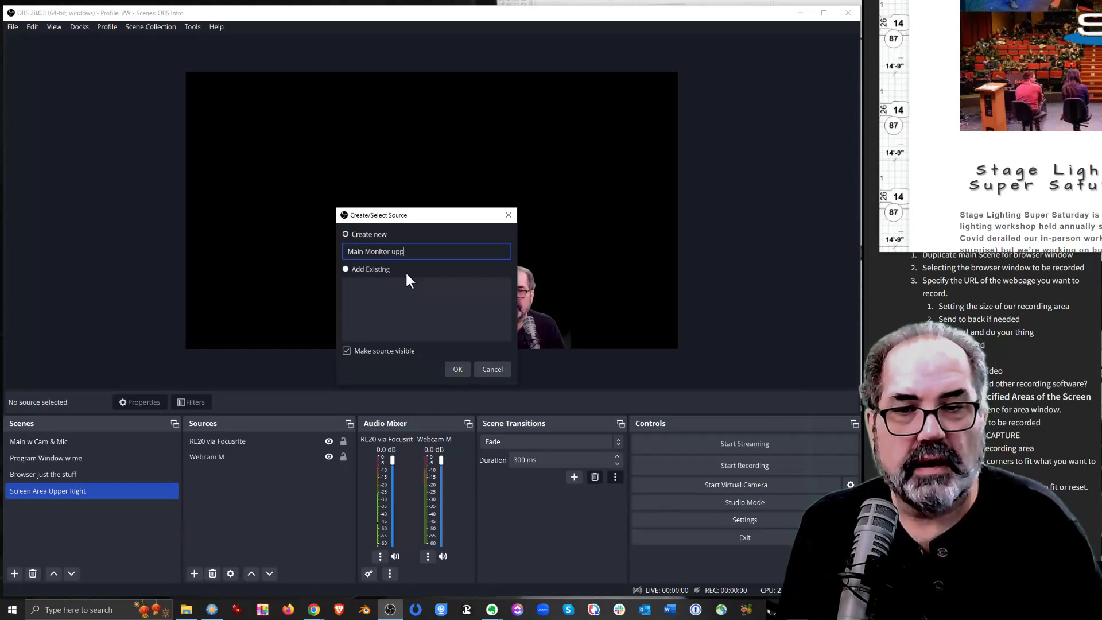
type("er right")
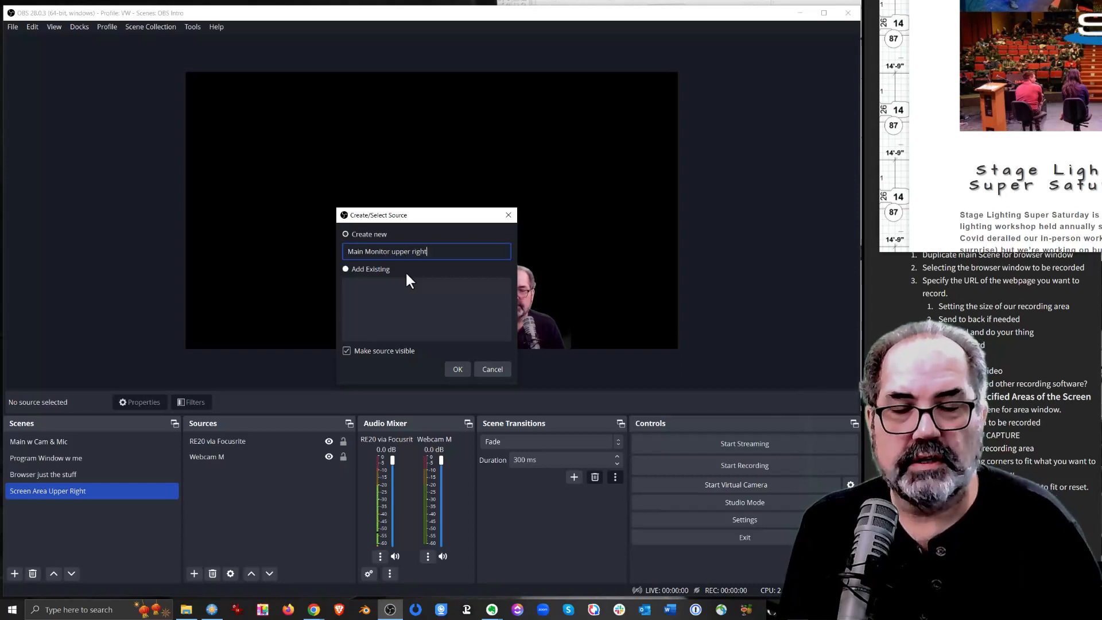
left_click(457, 370)
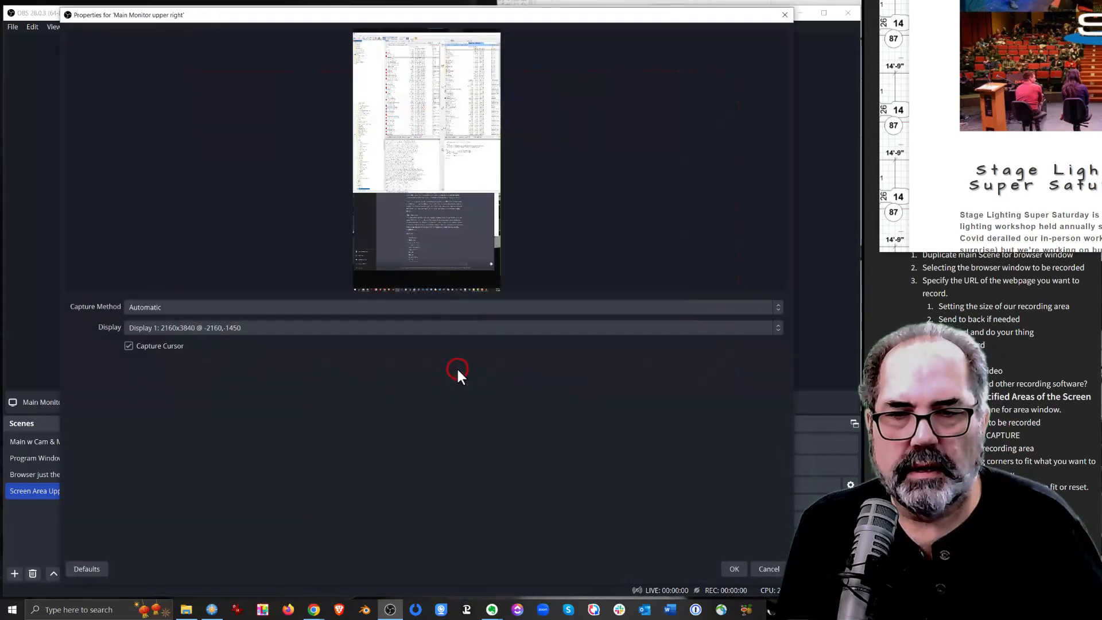
Set the new source to capture Display 3: 3840x2160 @ 0,0 (Primary Monitor) and accept its properties
left_click(264, 328)
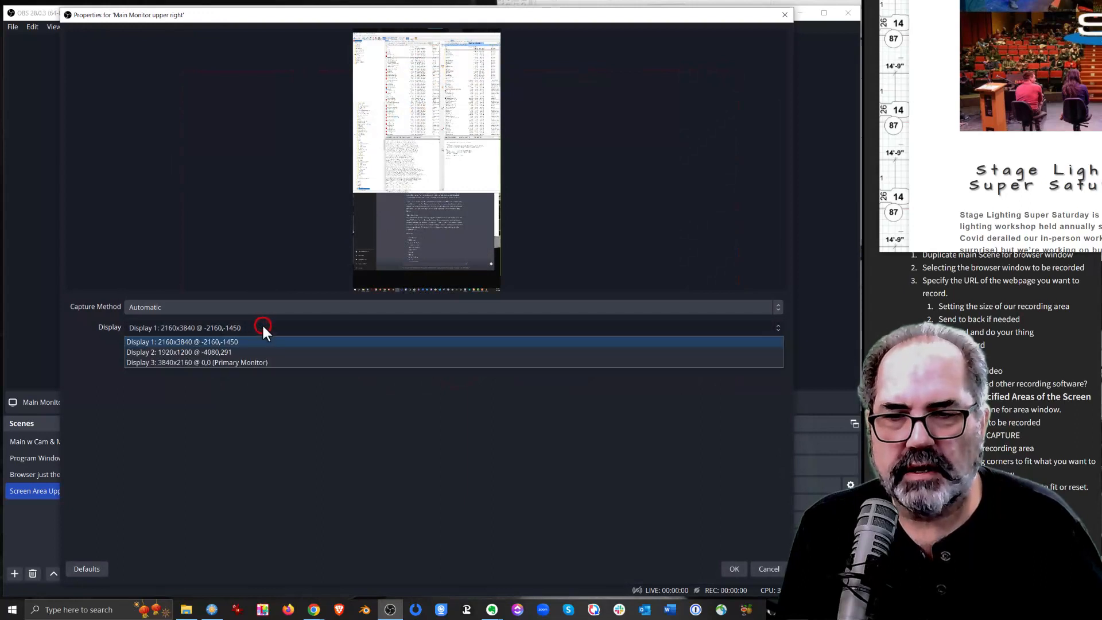
left_click(281, 363)
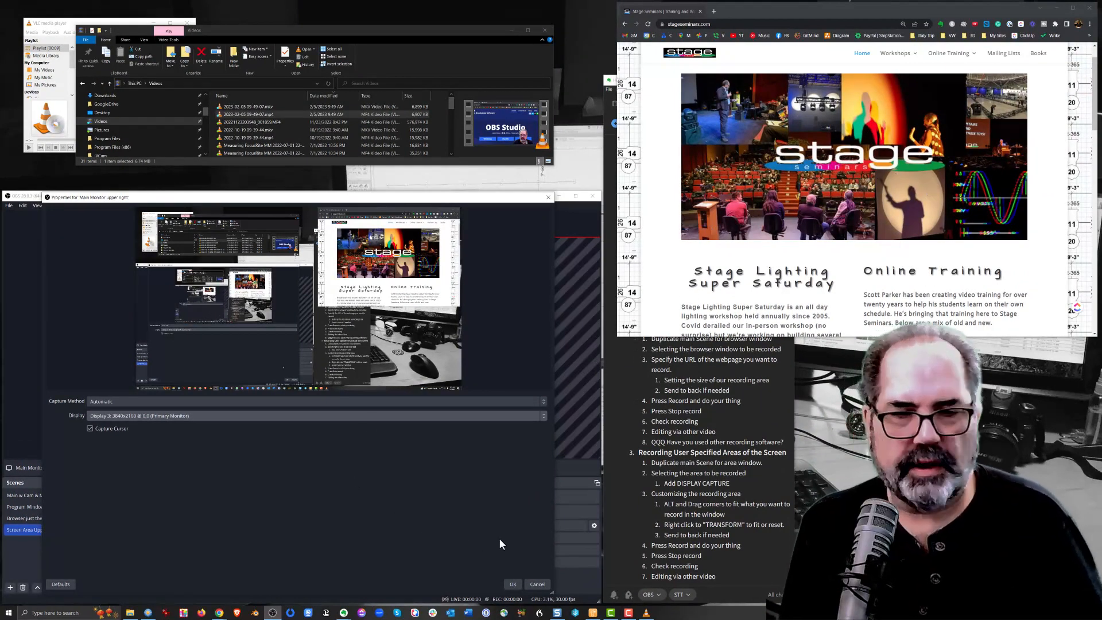
left_click(513, 585)
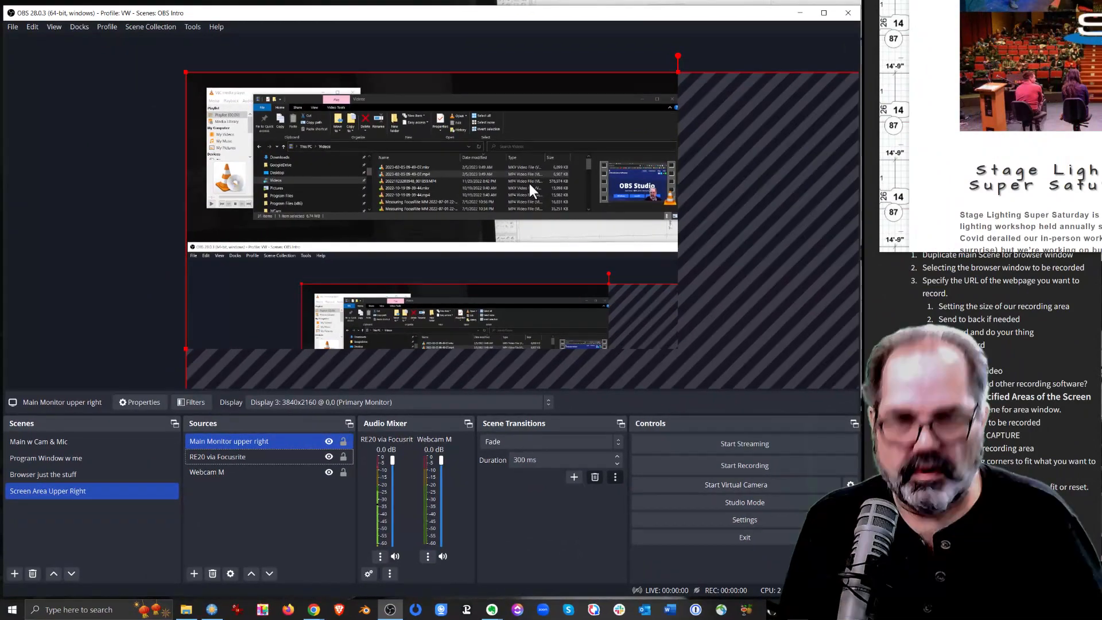
Shrink the Main Monitor upper right source in the preview from its lower-right corner
key("space")
left_click(162, 164)
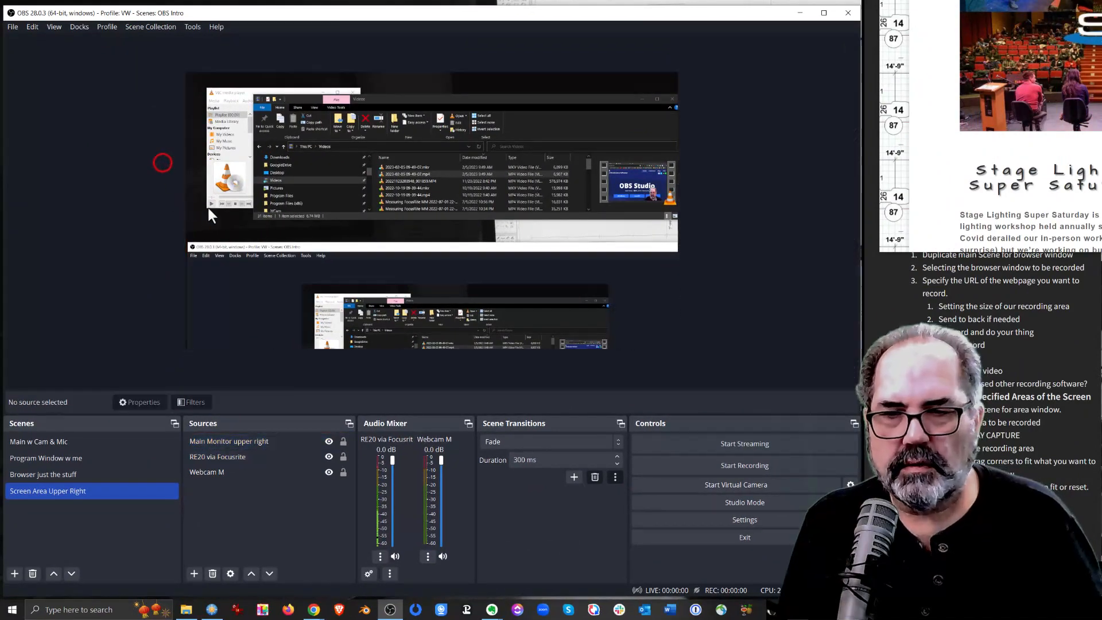
left_click(305, 229)
key("space")
scroll(305, 229, "down", 4)
scroll(306, 229, "down", 4)
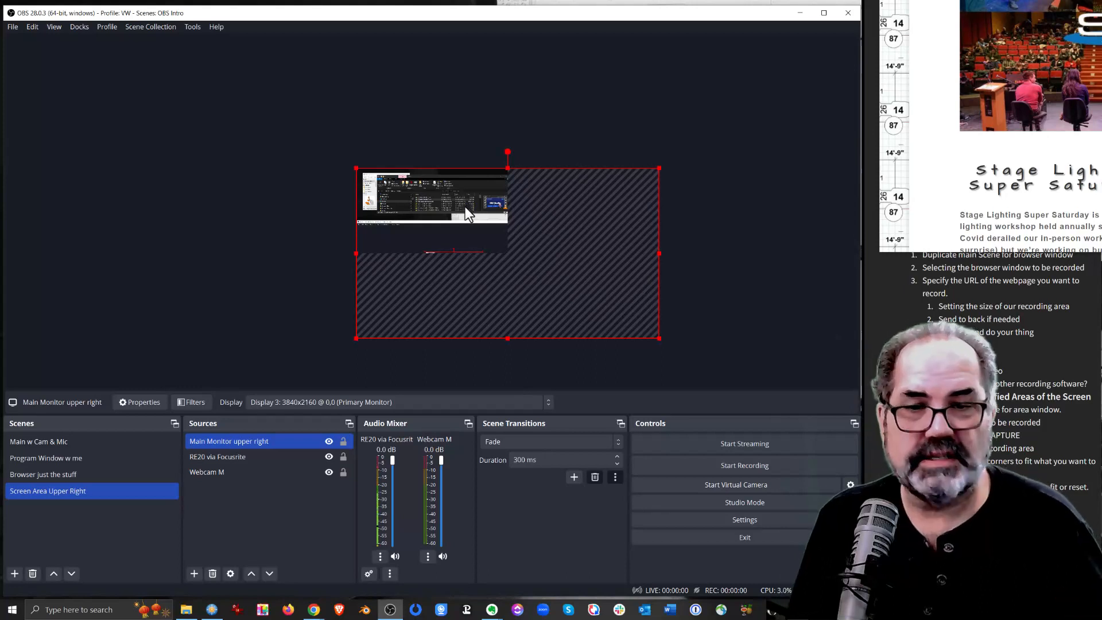
scroll(470, 220, "up", 2)
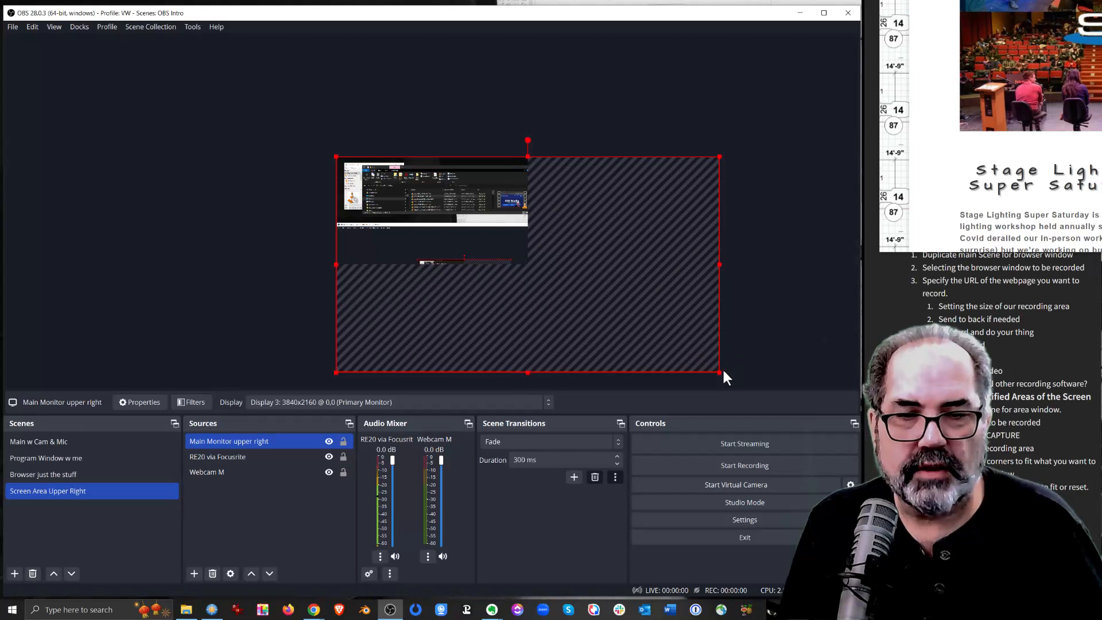
left_click_drag(723, 372, 645, 330)
Apply the Fit to screen transform to the Main Monitor upper right source and keep it selected
right_click(597, 265)
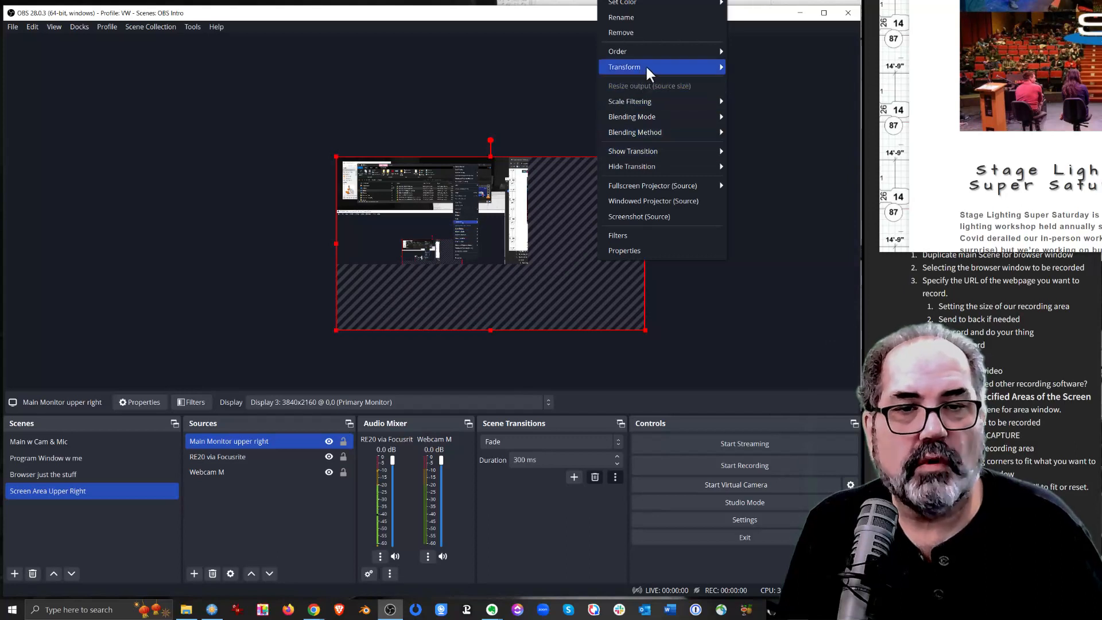
mouse_move(649, 73)
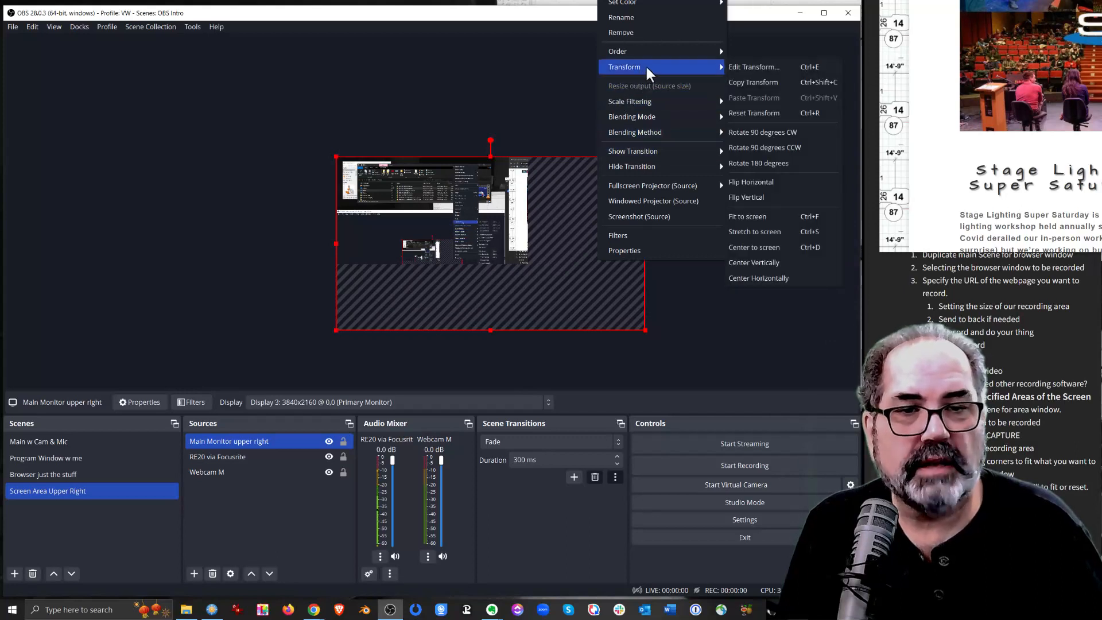
left_click(777, 218)
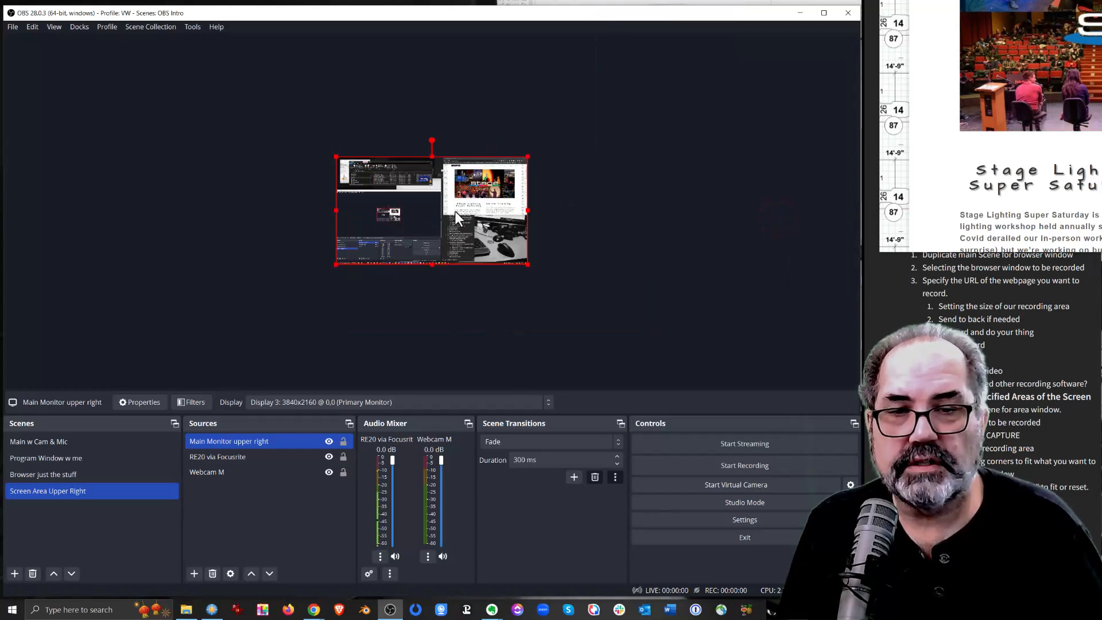
scroll(456, 211, "up", 5)
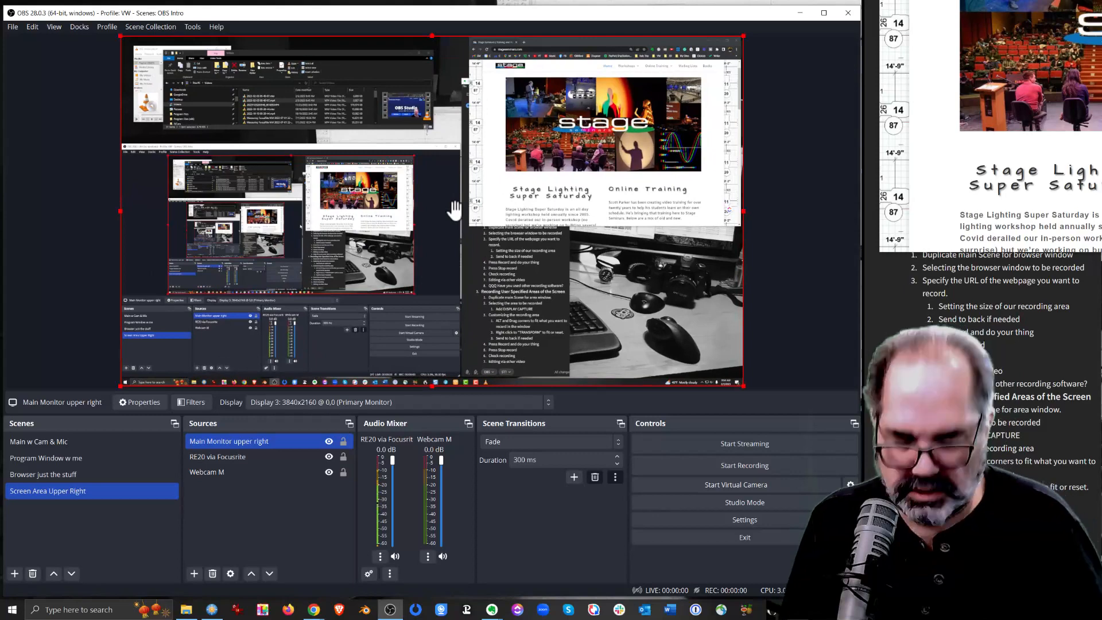
left_click(763, 174)
left_click(506, 145)
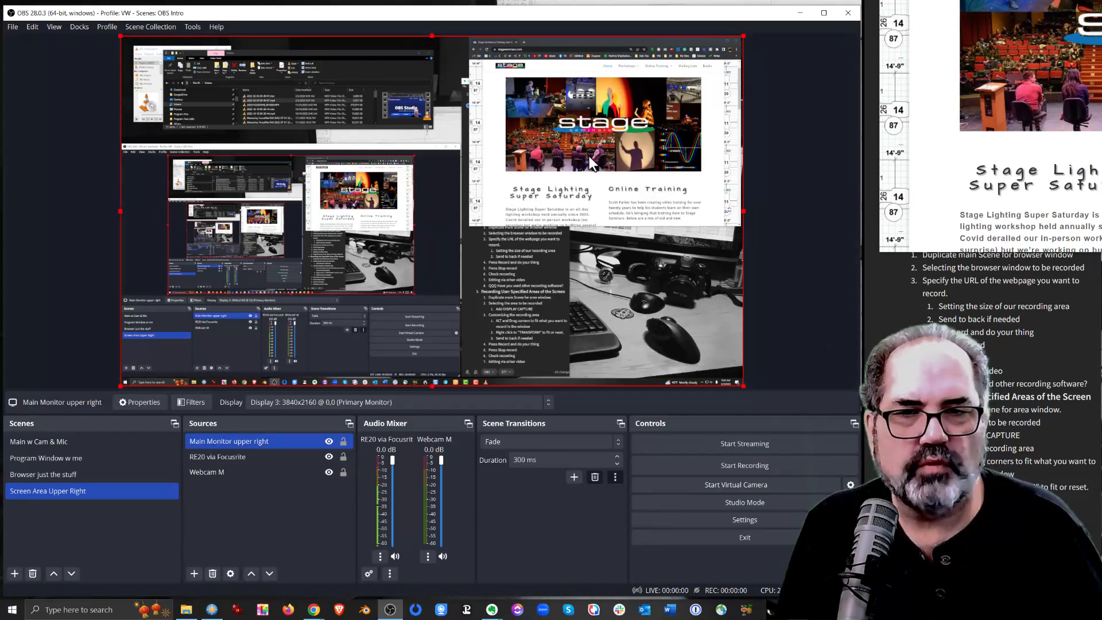
Bring the "How to Record Screen w/ OBS" notes window forward and crop the display capture on all sides to that window
left_click(901, 283)
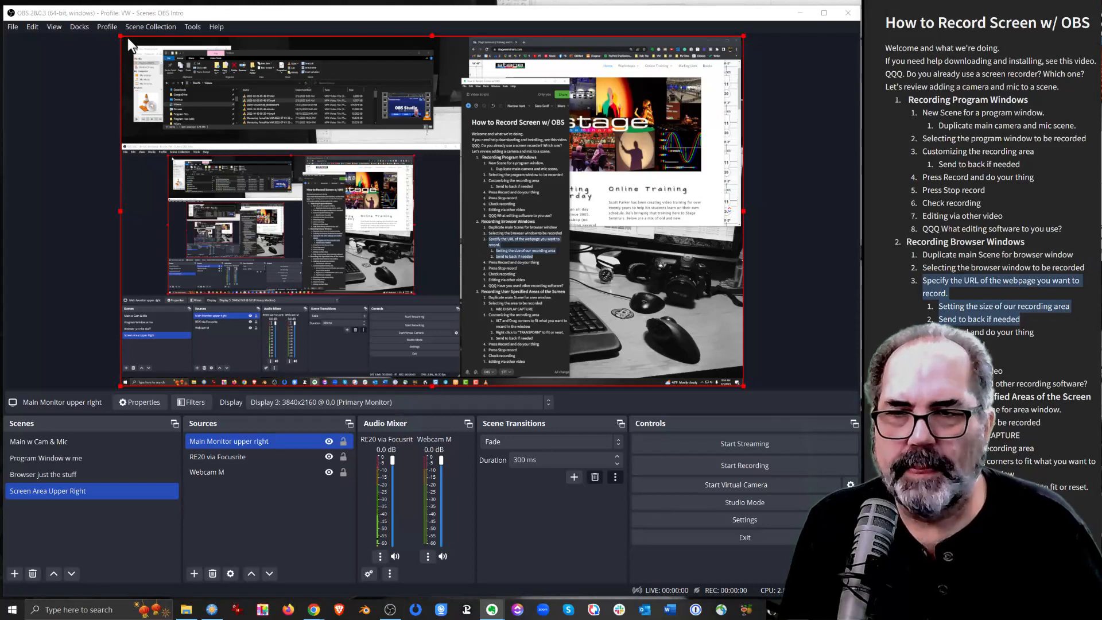
left_click_drag(121, 36, 818, 111)
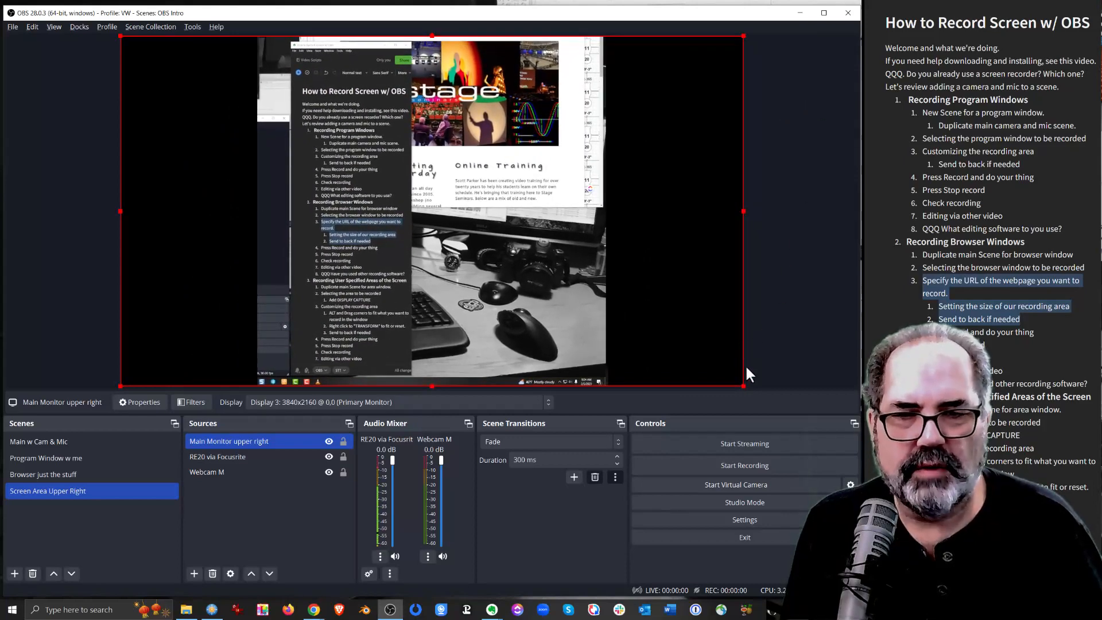
left_click_drag(743, 387, 404, 358)
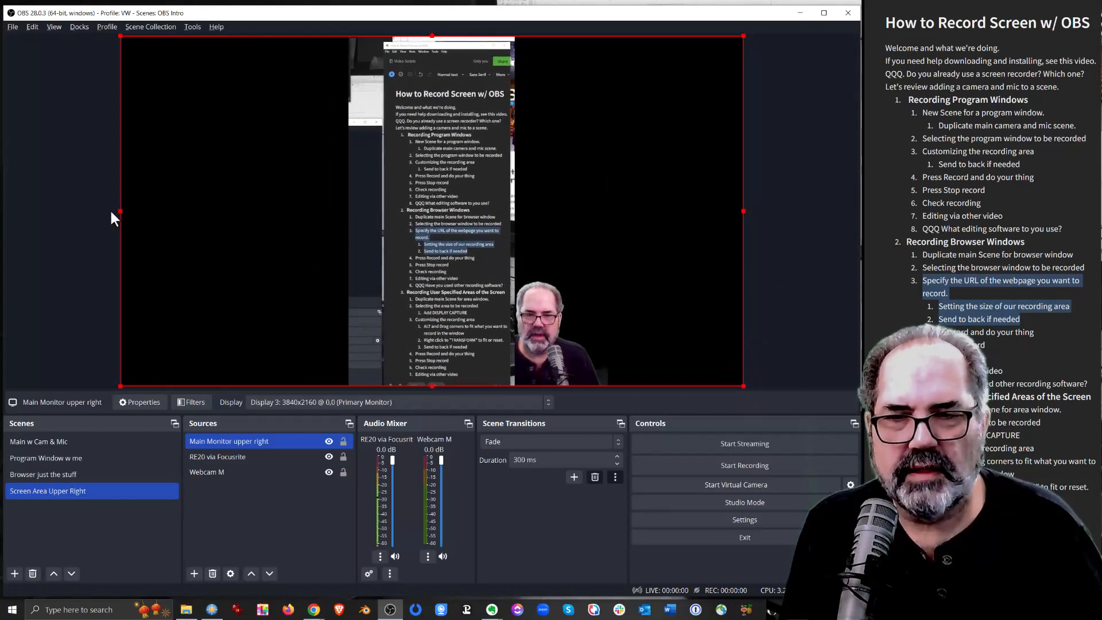
left_click_drag(117, 210, 180, 218)
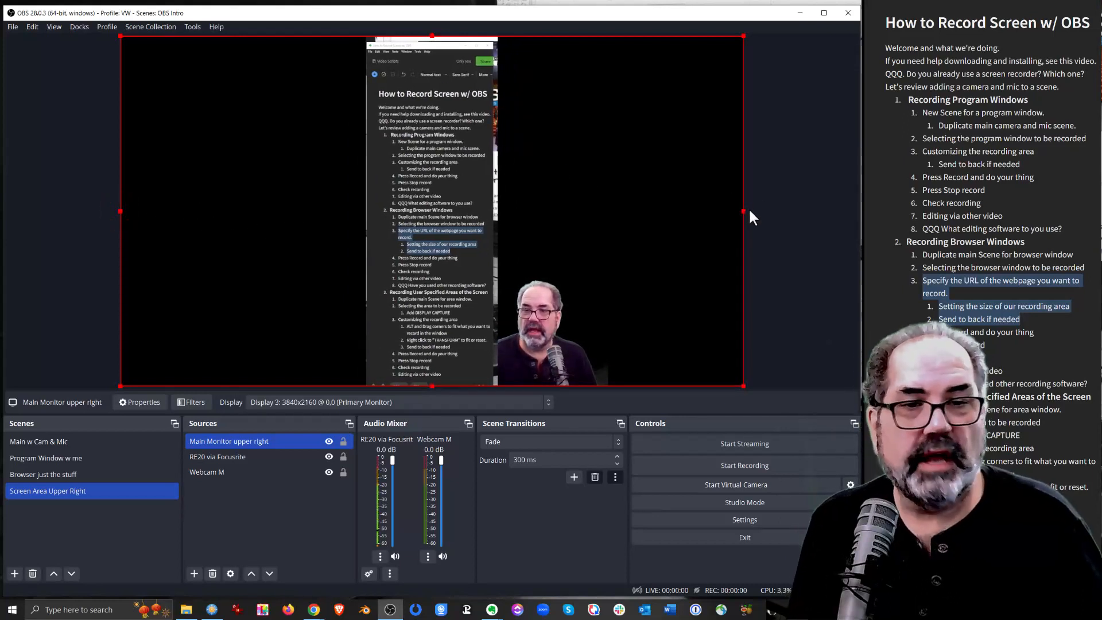
left_click_drag(746, 211, 256, 171)
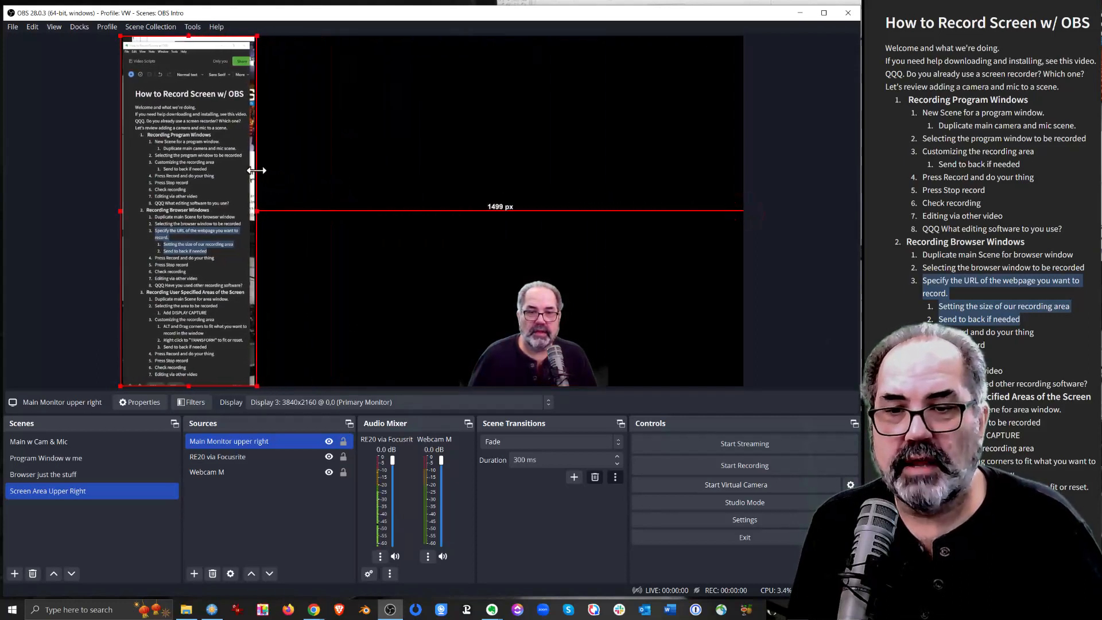
Copy the Main Monitor upper right source and paste a second reference of it into the same scene
left_click(251, 524)
right_click(246, 439)
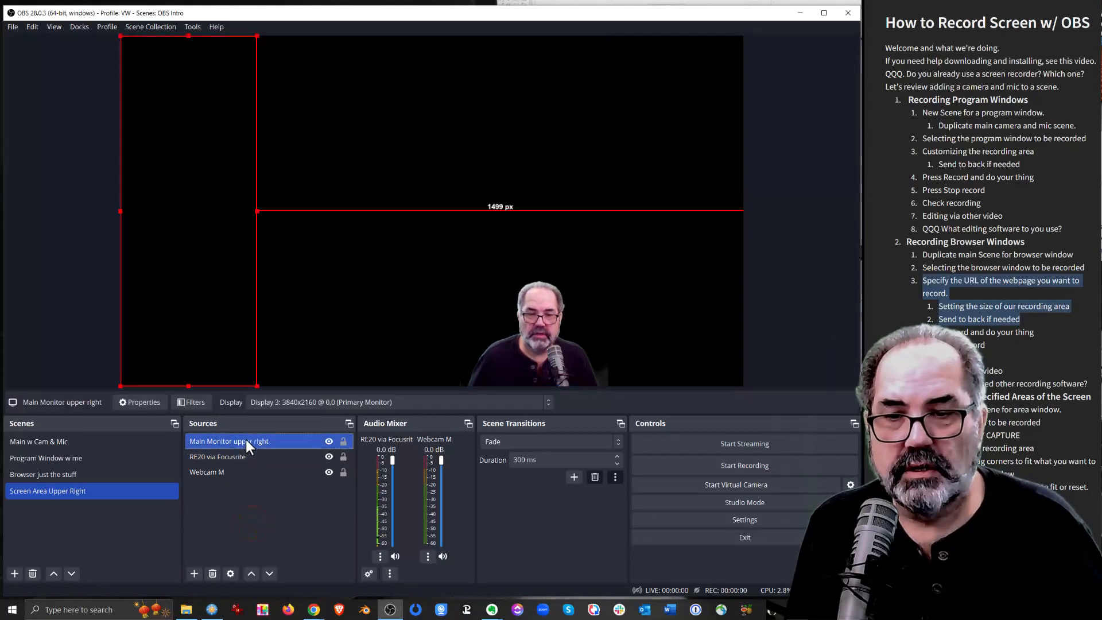
left_click(264, 440)
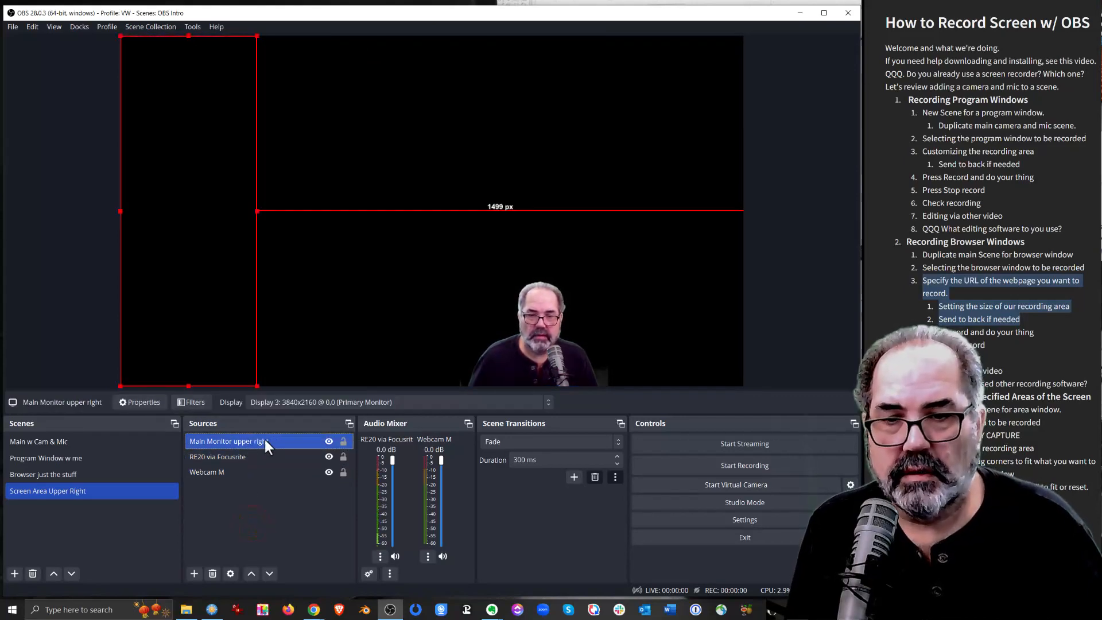
right_click(265, 440)
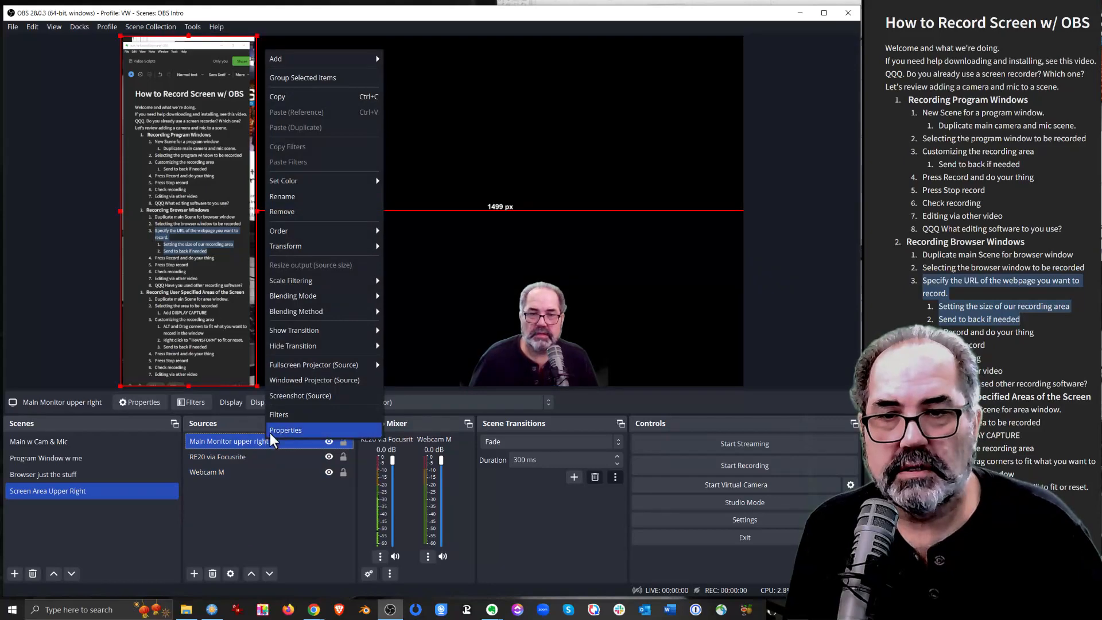
mouse_move(312, 228)
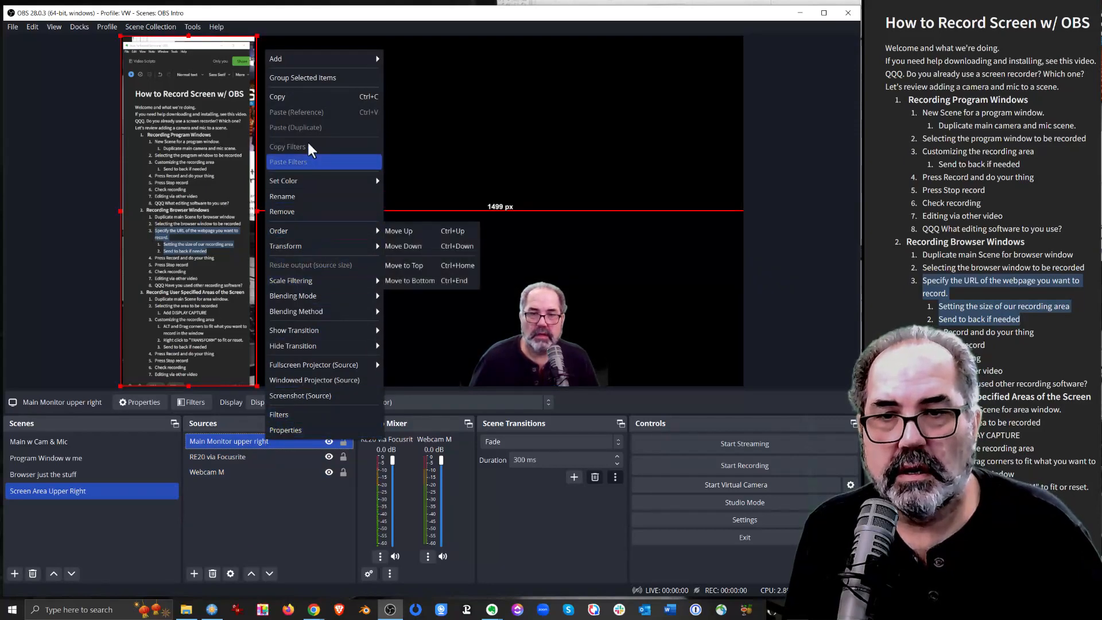
left_click(320, 95)
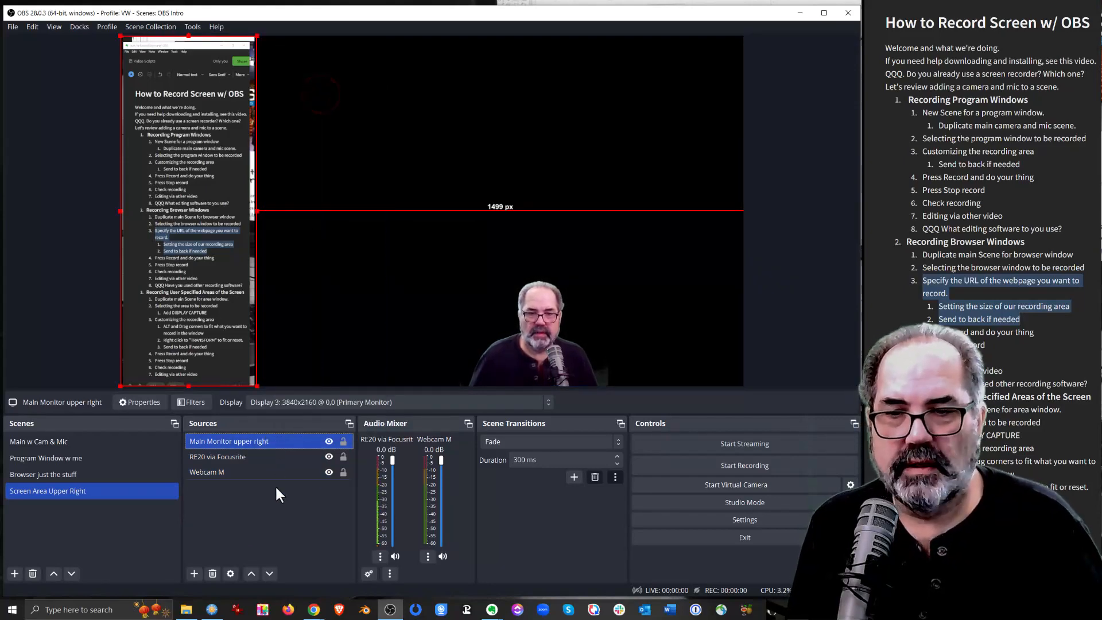
left_click(256, 516)
key("ctrl+v")
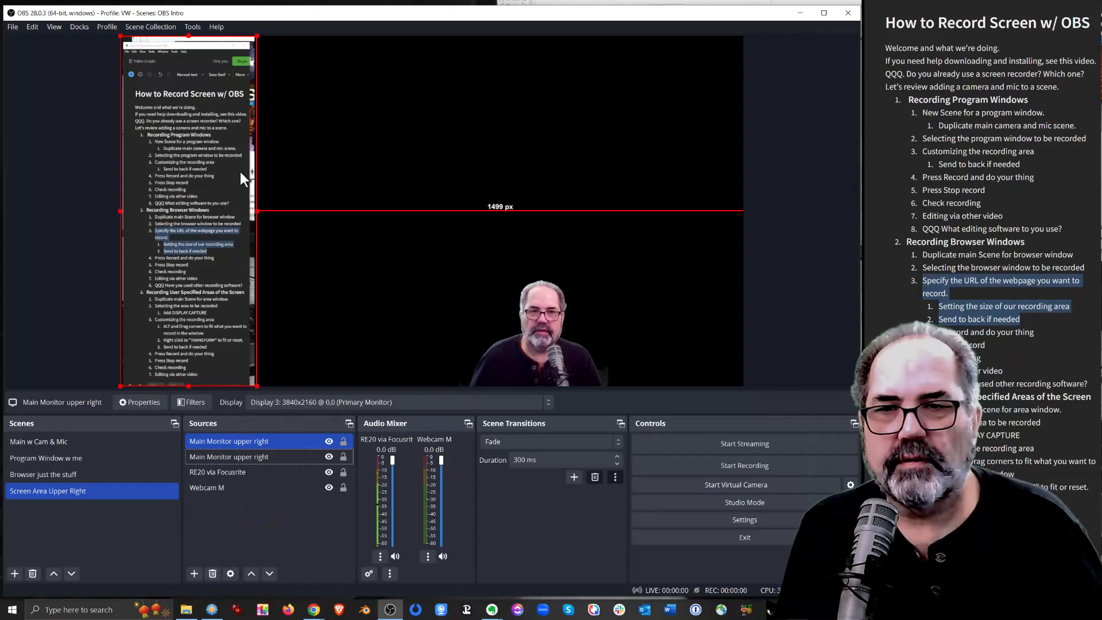
Move the pasted copy of the Main Monitor upper right source beside the original in the preview and reset its transform
left_click_drag(233, 170, 383, 171)
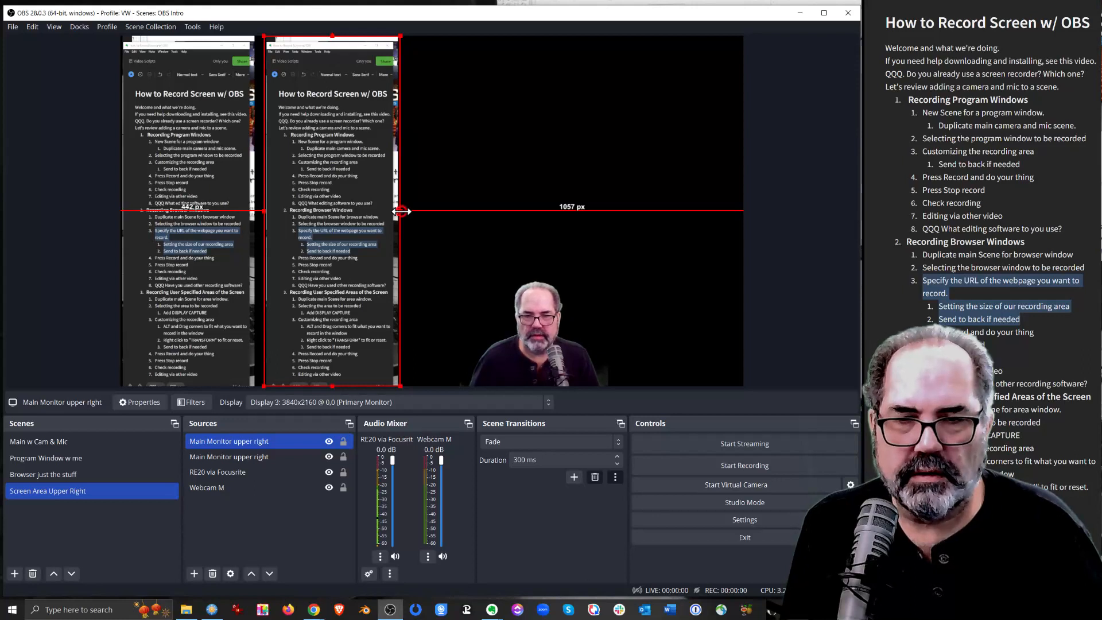
right_click(346, 185)
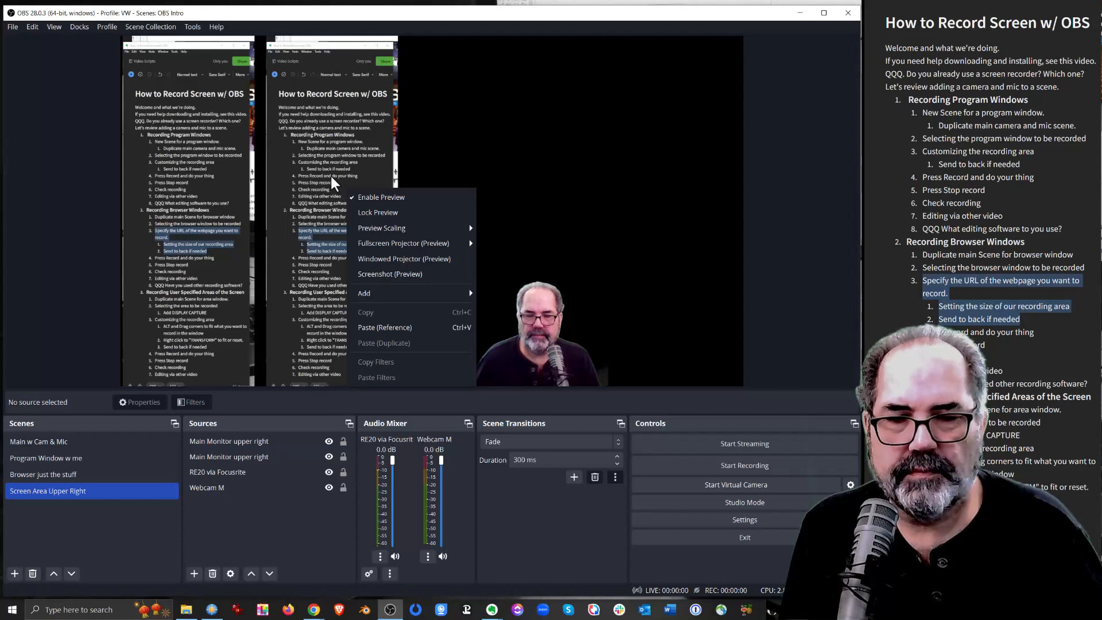
left_click(330, 177)
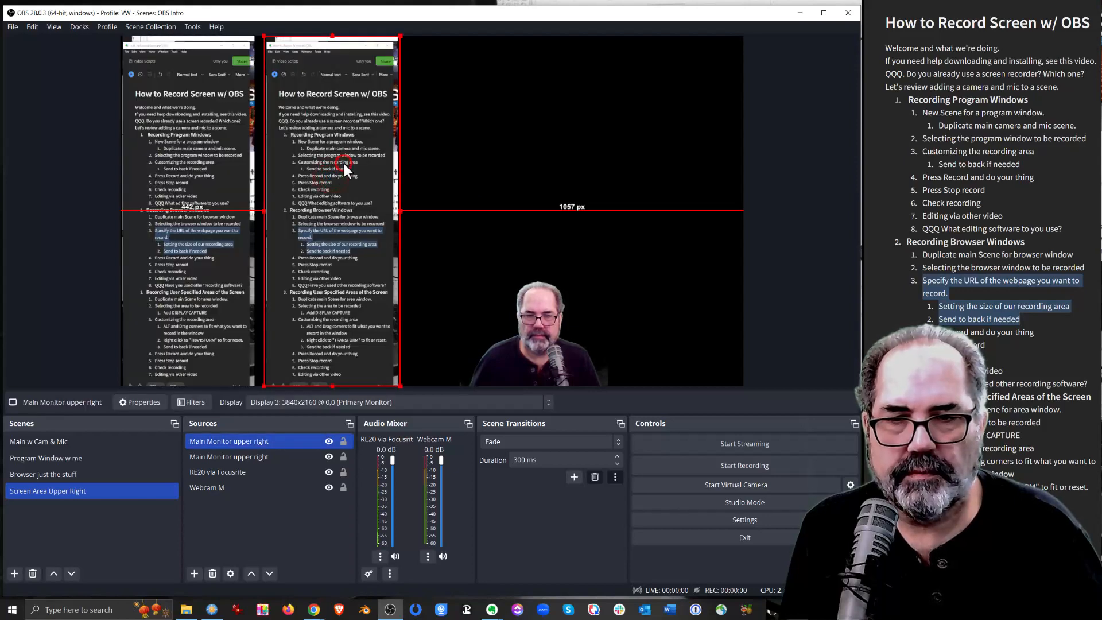
right_click(343, 161)
mouse_move(382, 21)
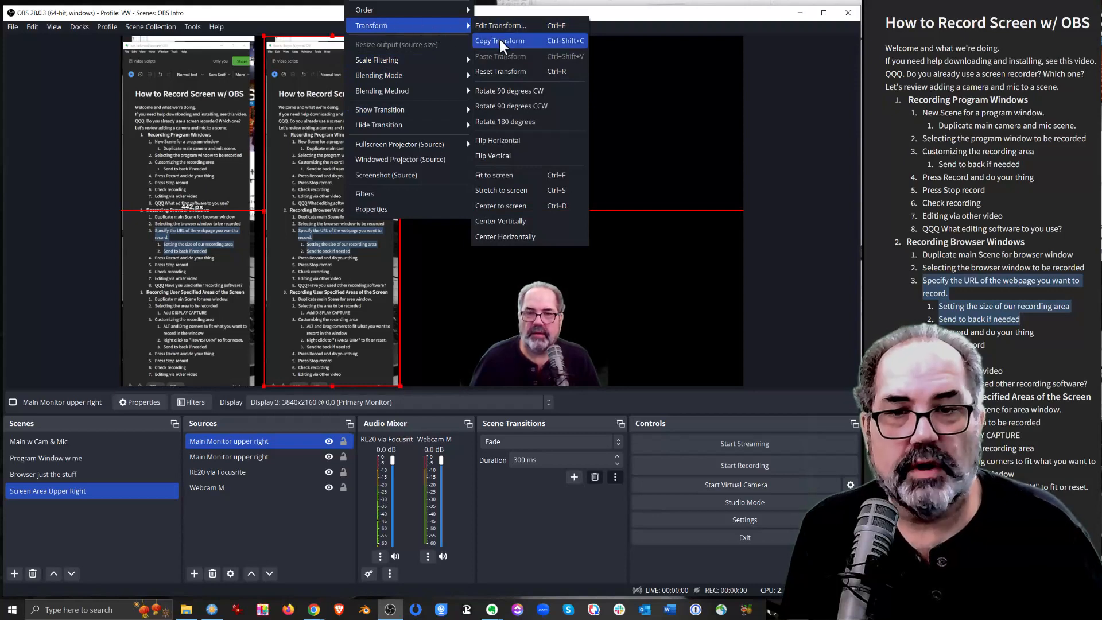
left_click(522, 73)
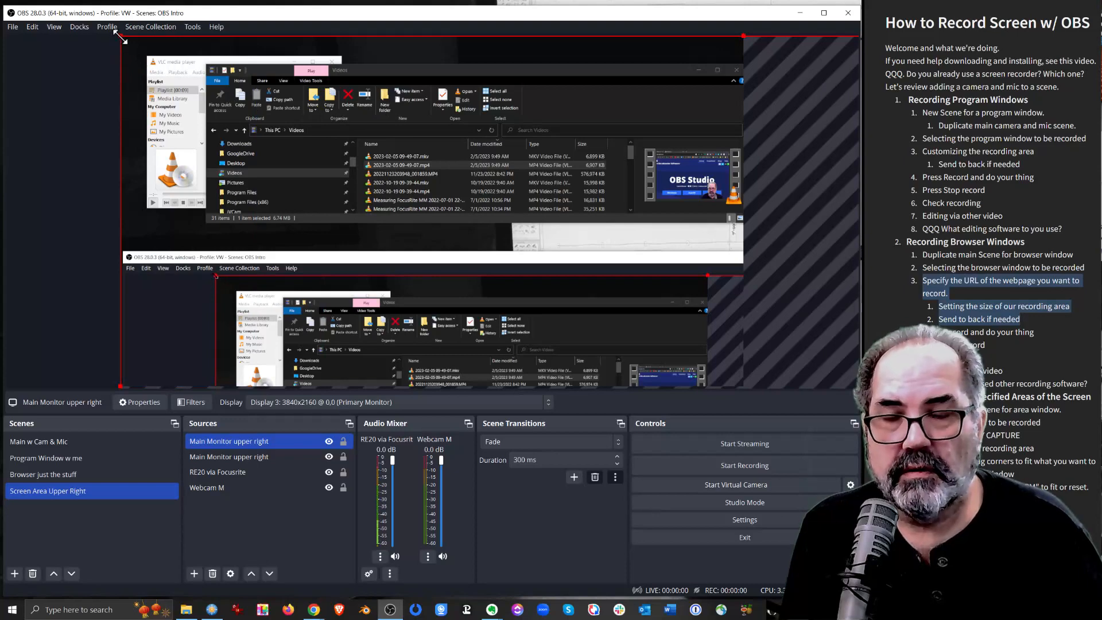
Crop the duplicate display capture from its upper-left and lower-right corners to the Videos File Explorer window
left_click_drag(120, 38, 206, 62)
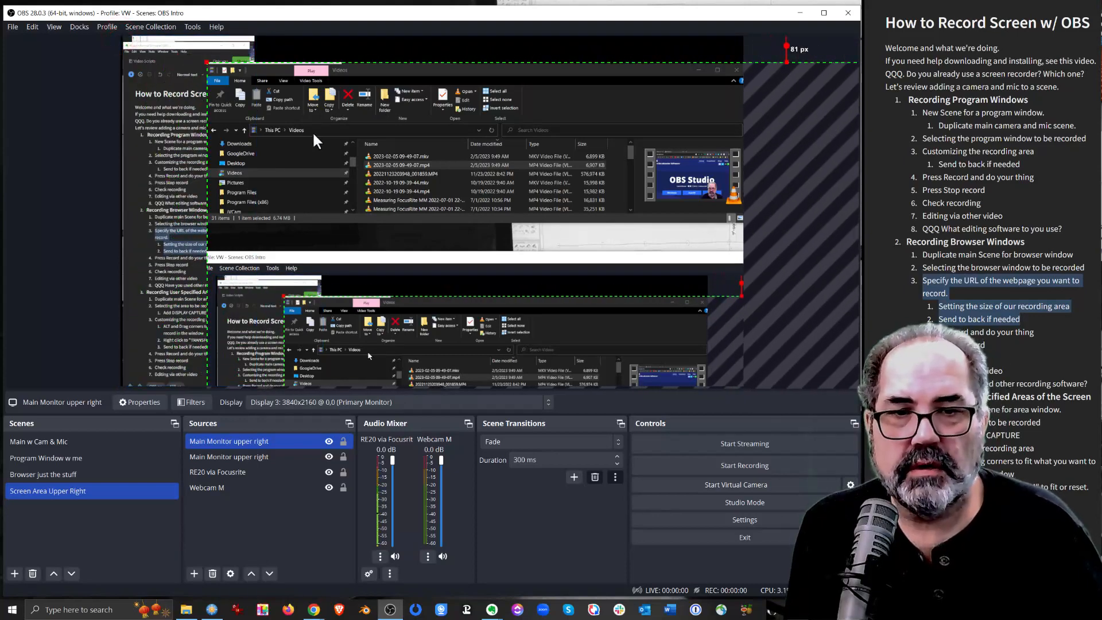
right_click(410, 119)
left_click(439, 51)
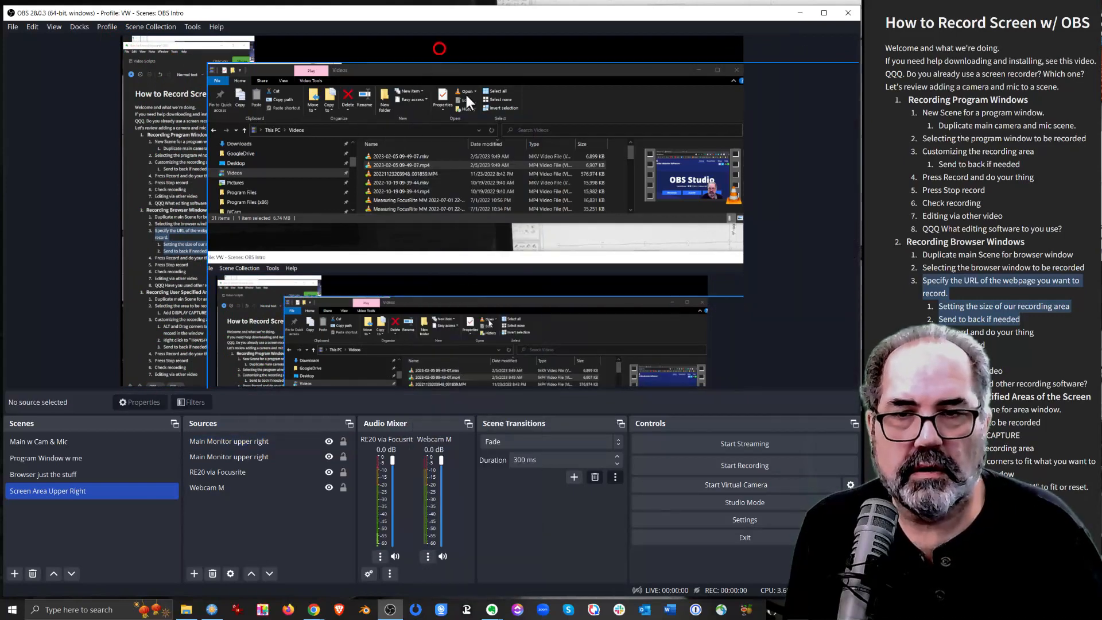
left_click(472, 106)
key("space")
scroll(516, 181, "down", 8)
scroll(516, 181, "down", 4)
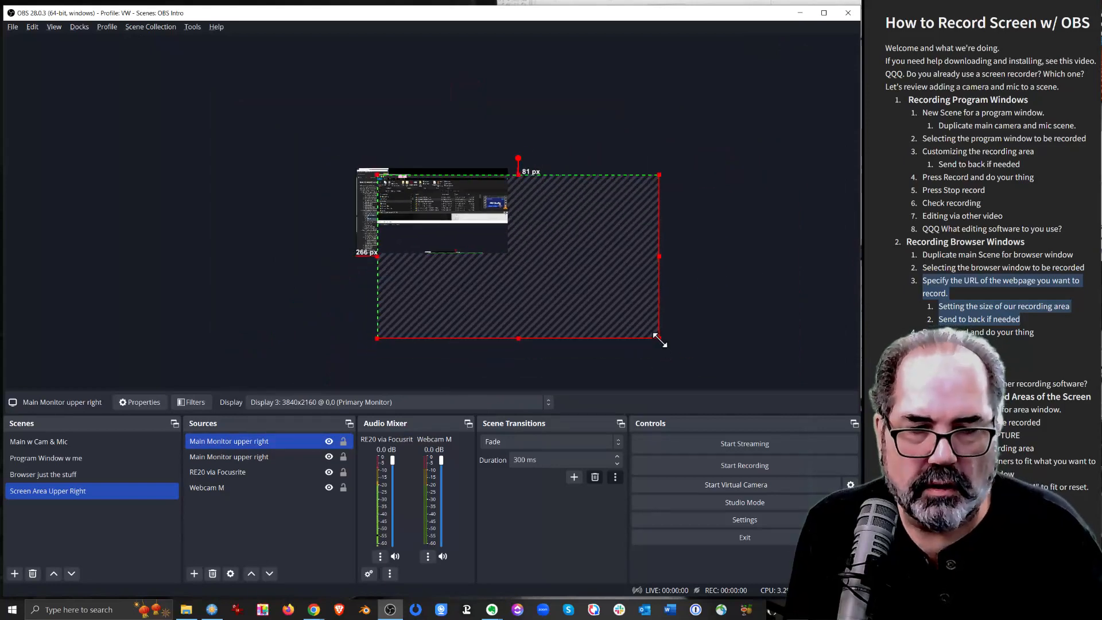
left_click_drag(660, 339, 478, 218)
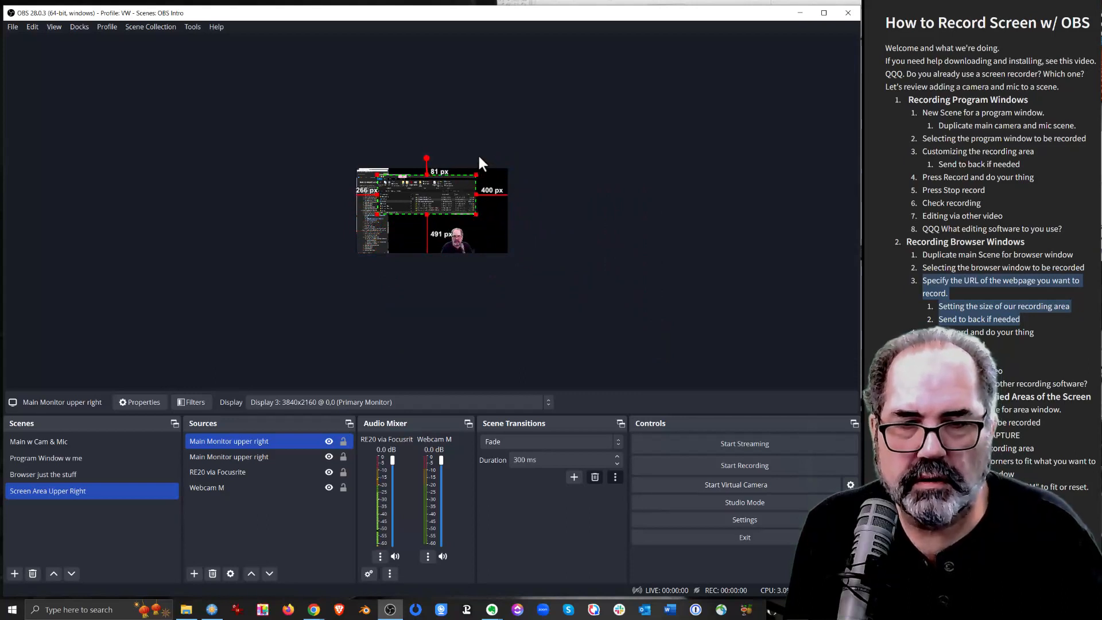
Move the cropped Videos window capture to the top edge of the canvas, beside the notes capture, and deselect it
left_click(471, 133)
scroll(419, 235, "up", 10)
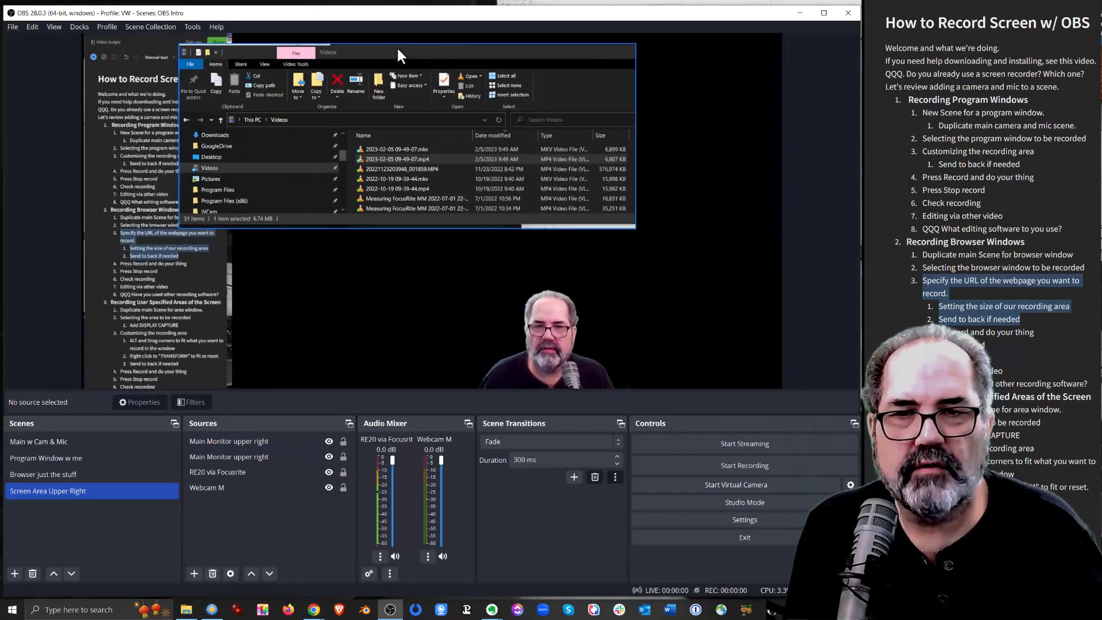
left_click_drag(398, 47, 454, 39)
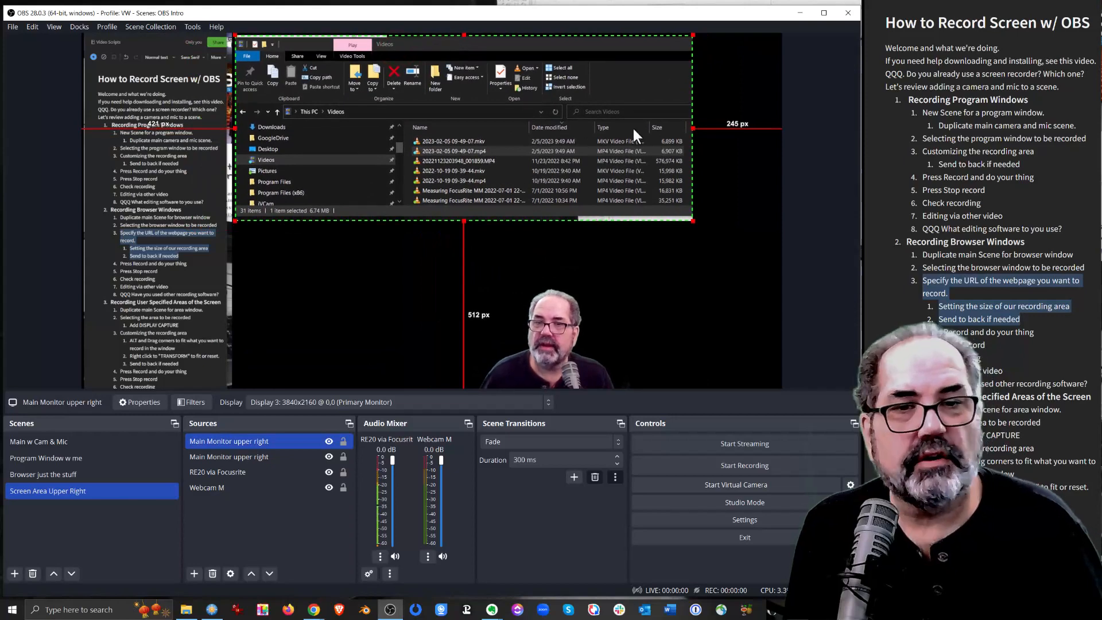
left_click(814, 70)
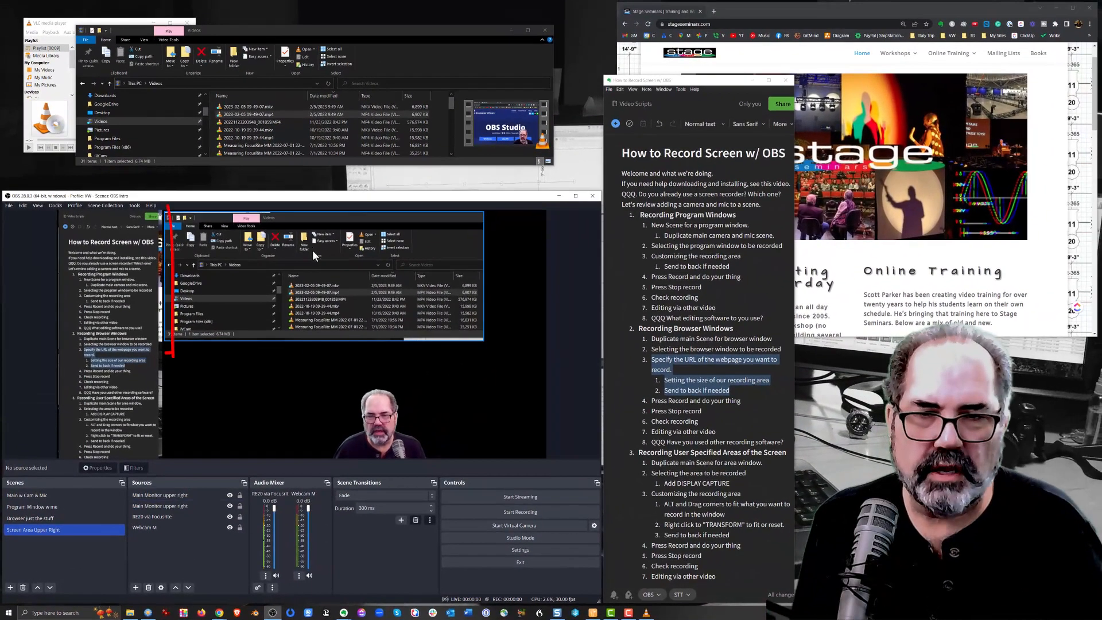
Compare the Videos and notes captures in the preview with the actual windows on the desktop
left_click(313, 251)
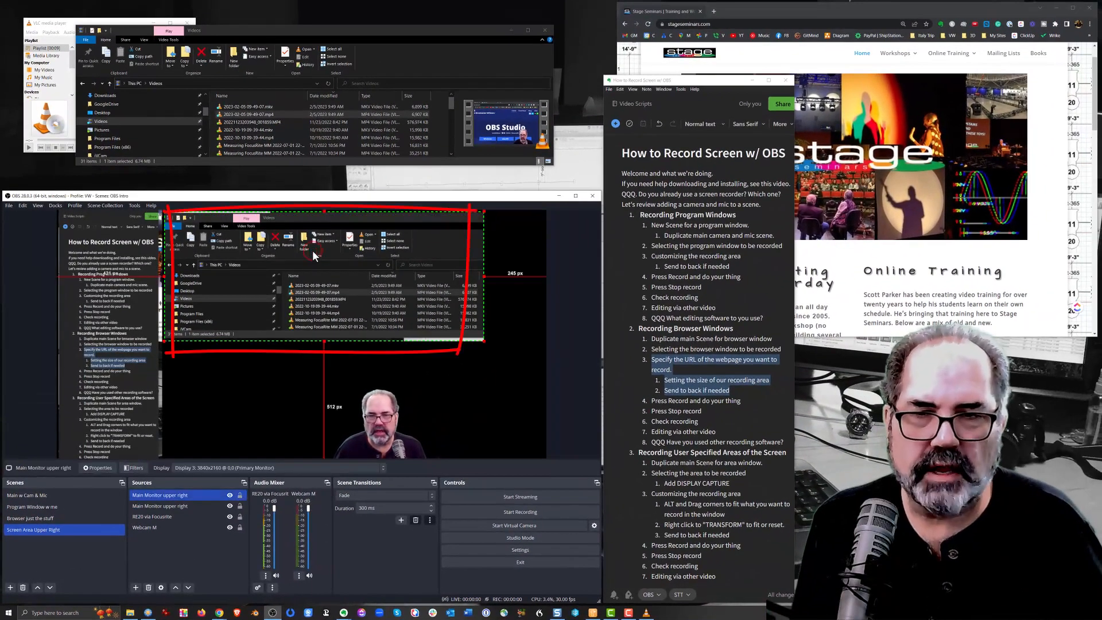
left_click(336, 30)
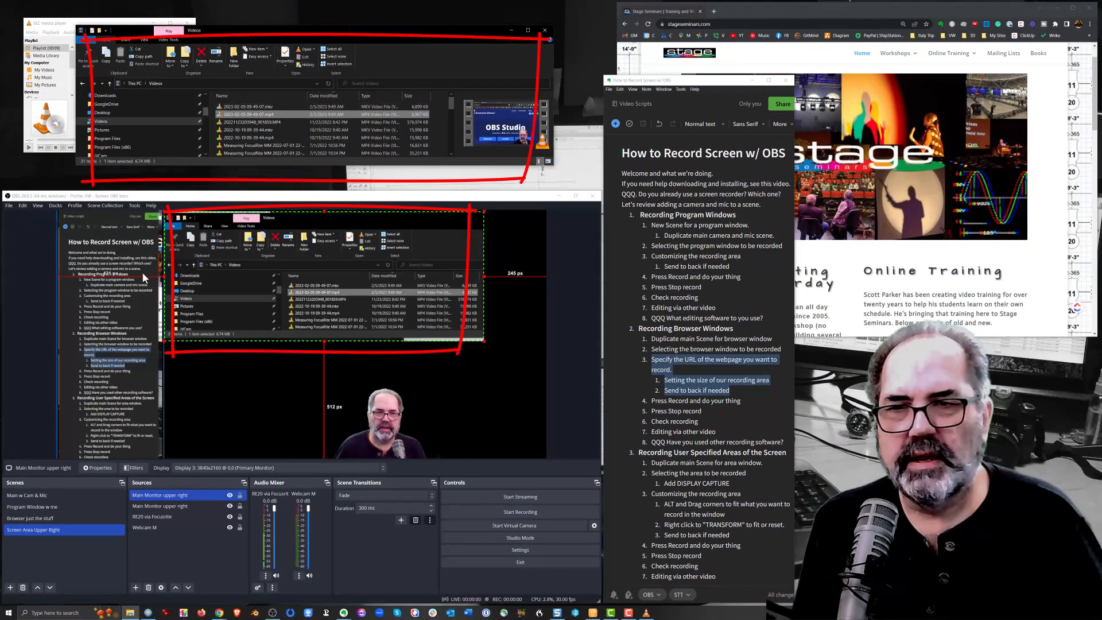
left_click(119, 279)
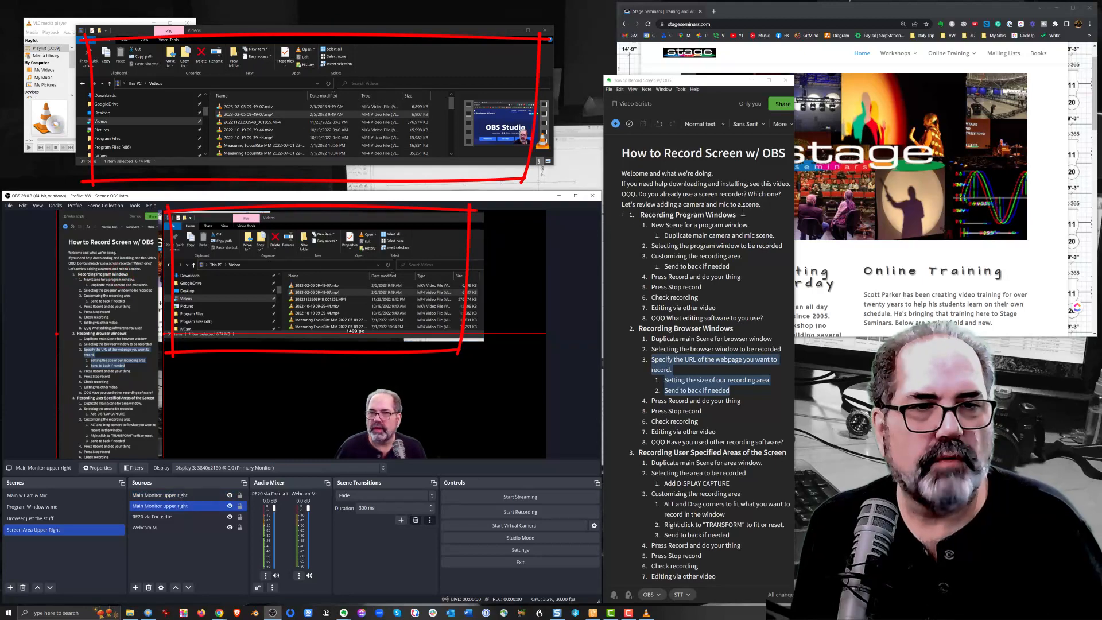
left_click(701, 80)
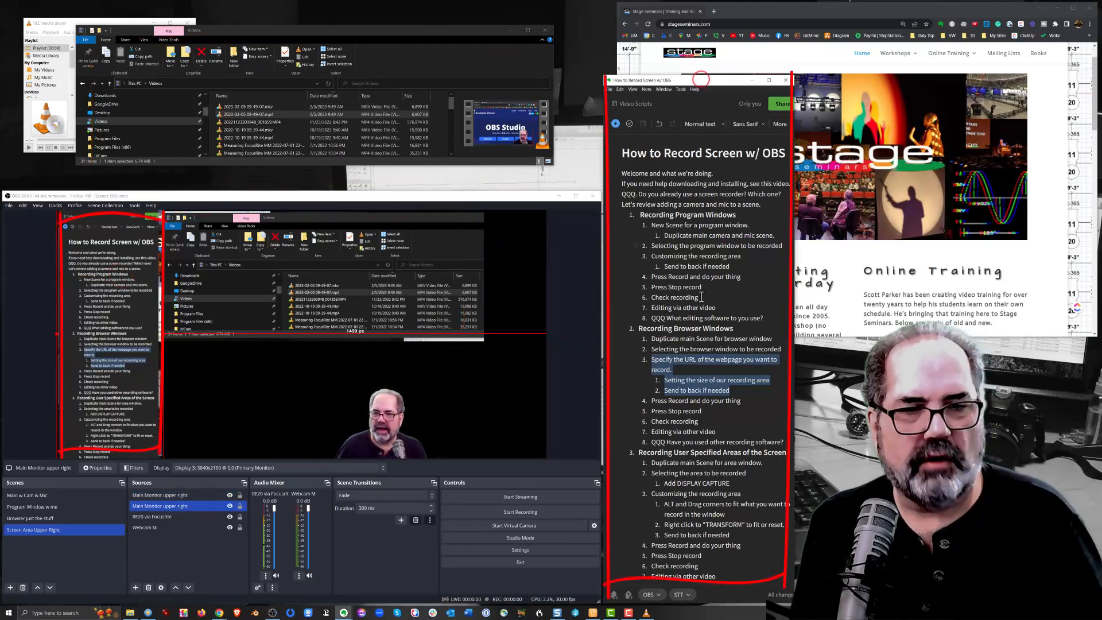
left_click(724, 400)
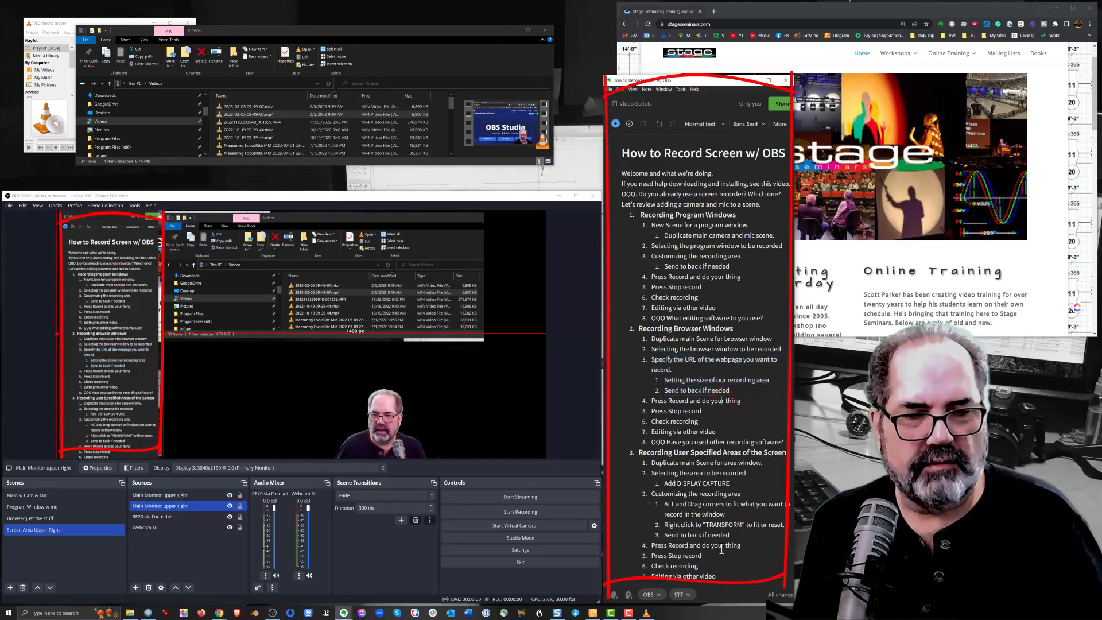
Record a short clip of the Screen Area Upper Right scene and stop the recording
left_click(520, 513)
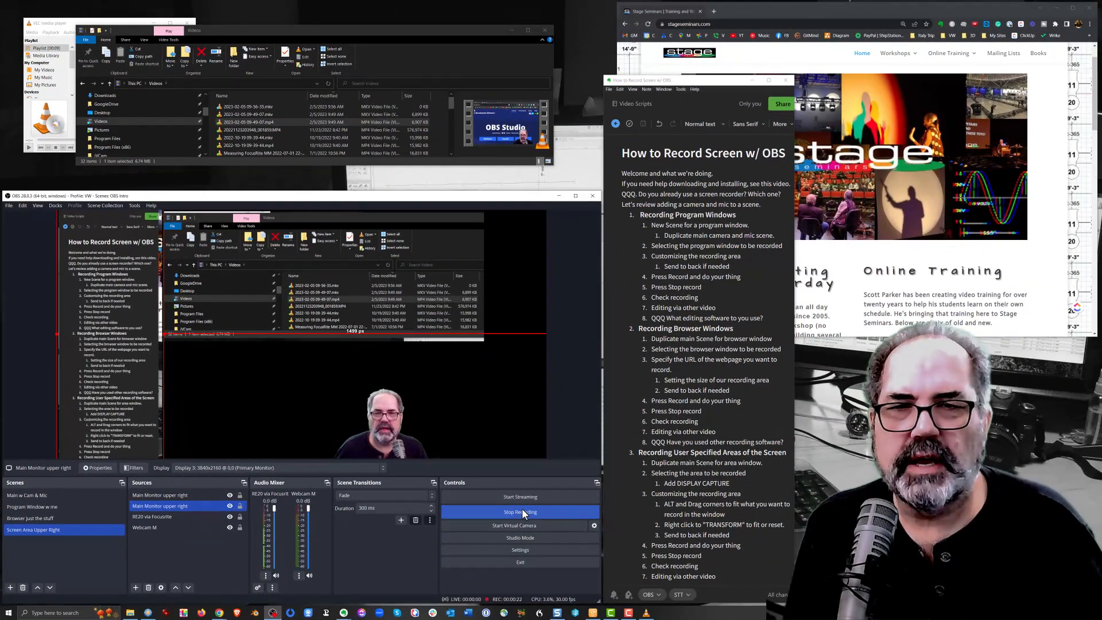
left_click(521, 510)
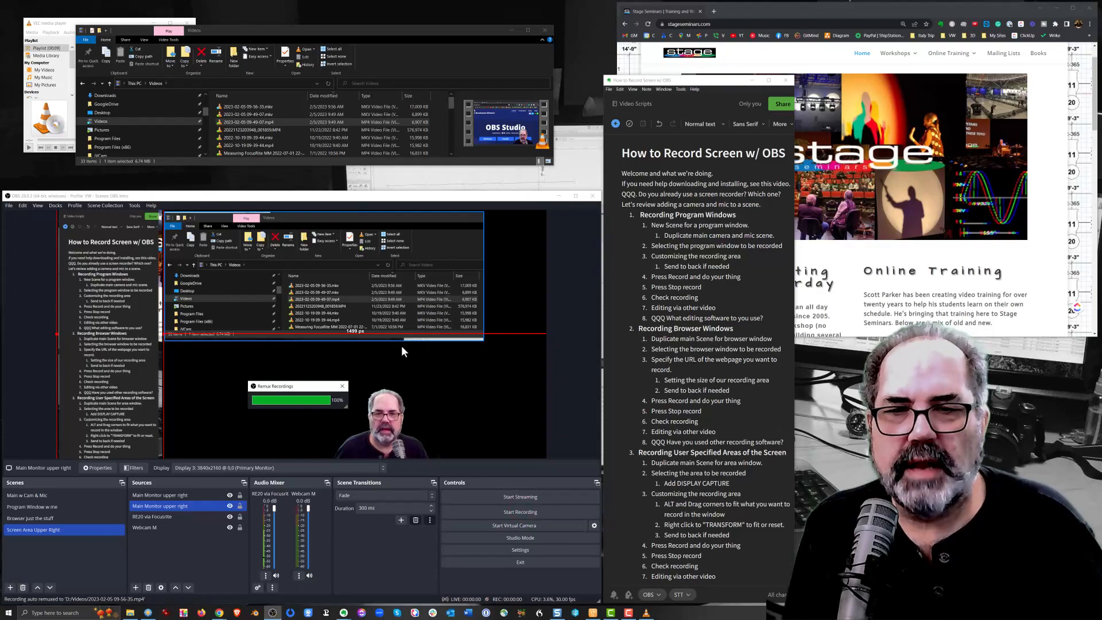